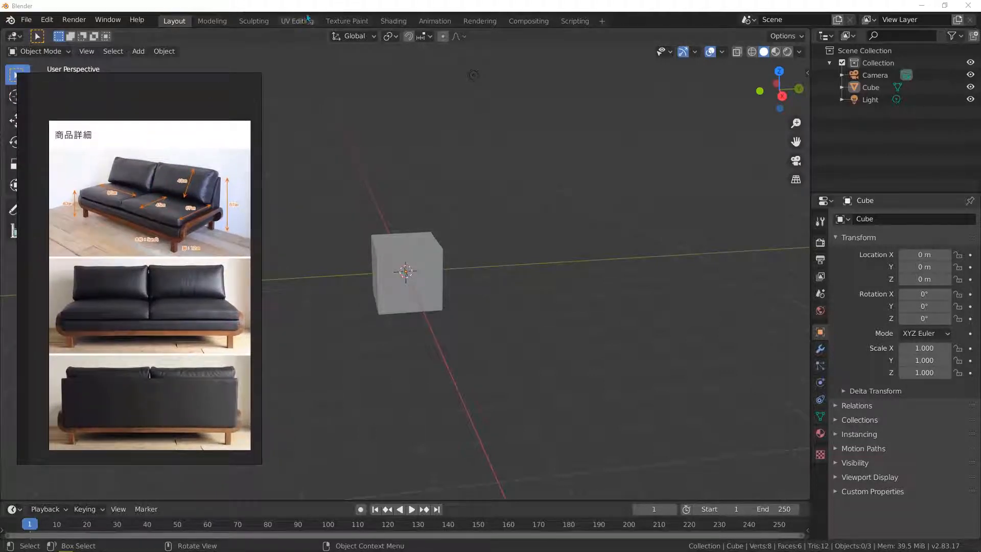
Delete the default camera, cube and light from the scene.
{"action": "middle_click_drag", "start_coordinate": [410, 213], "coordinate": [358, 281]}
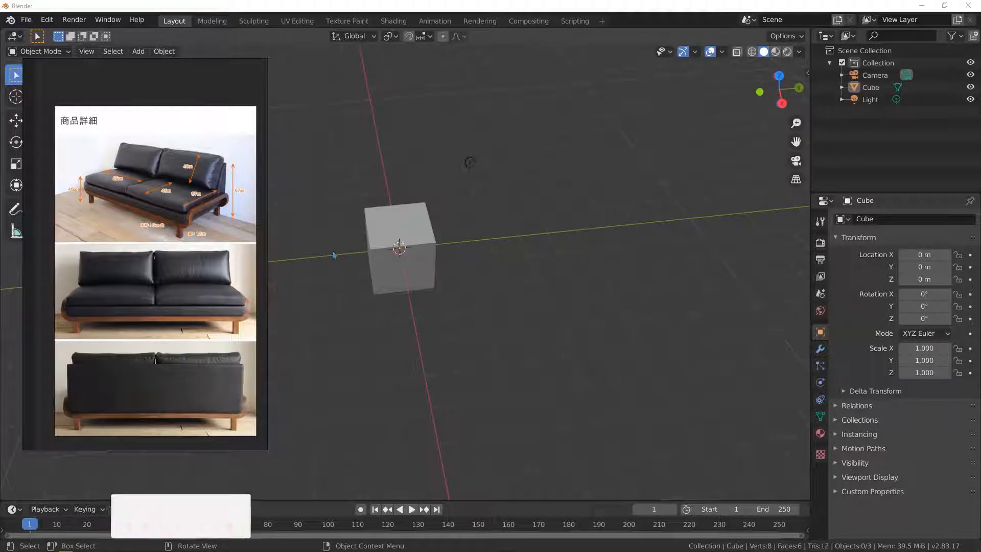
{"action": "mouse_move", "coordinate": [400, 209]}
{"action": "middle_mouse_down"}
{"action": "mouse_move", "coordinate": [427, 216]}
{"action": "mouse_move", "coordinate": [392, 223]}
{"action": "middle_mouse_up"}
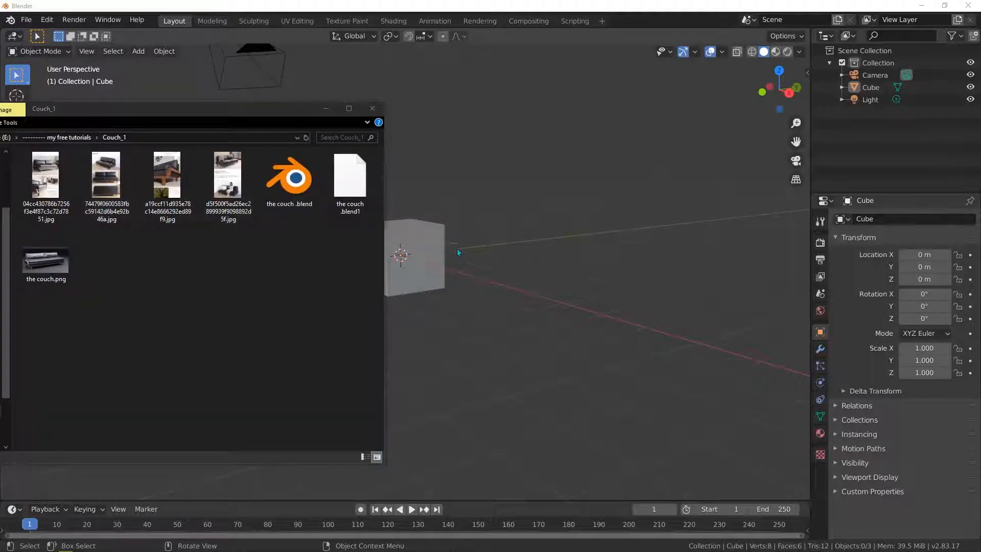
{"action": "middle_click_drag", "start_coordinate": [457, 248], "coordinate": [433, 249]}
{"action": "scroll", "coordinate": [396, 266], "scroll_direction": "down", "scroll_amount": 3}
{"action": "key", "text": "a"}
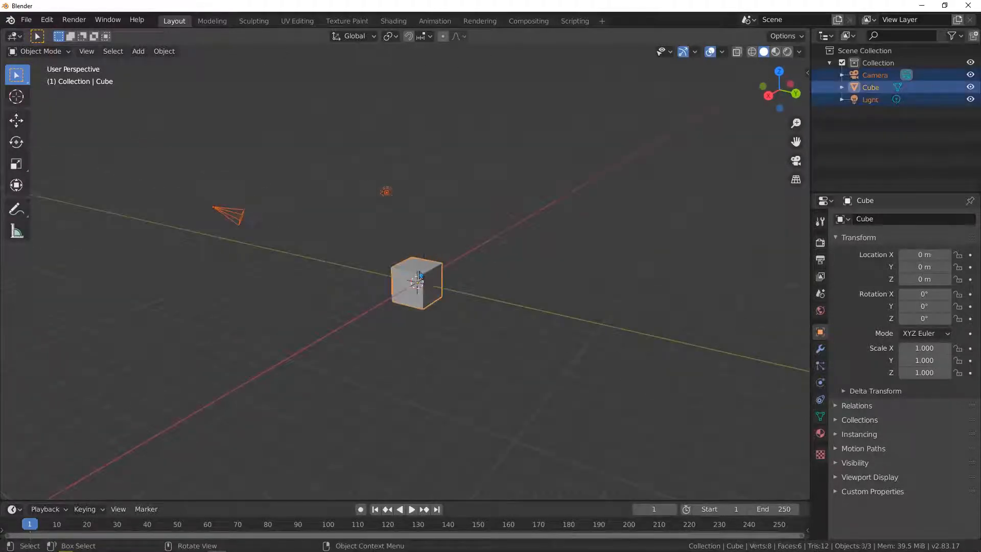
{"action": "key", "text": "x"}
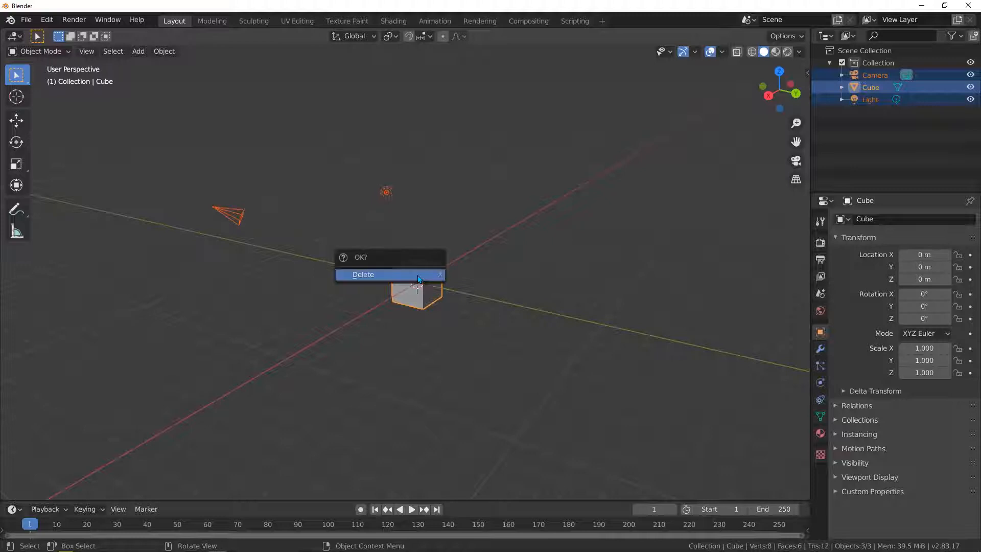
{"action": "left_click", "coordinate": [418, 275]}
In front orthographic view, import the three-view couch JPG with the plain white header from the Couch_1 folder as a reference image.
{"action": "middle_click_drag", "start_coordinate": [378, 276], "coordinate": [385, 254]}
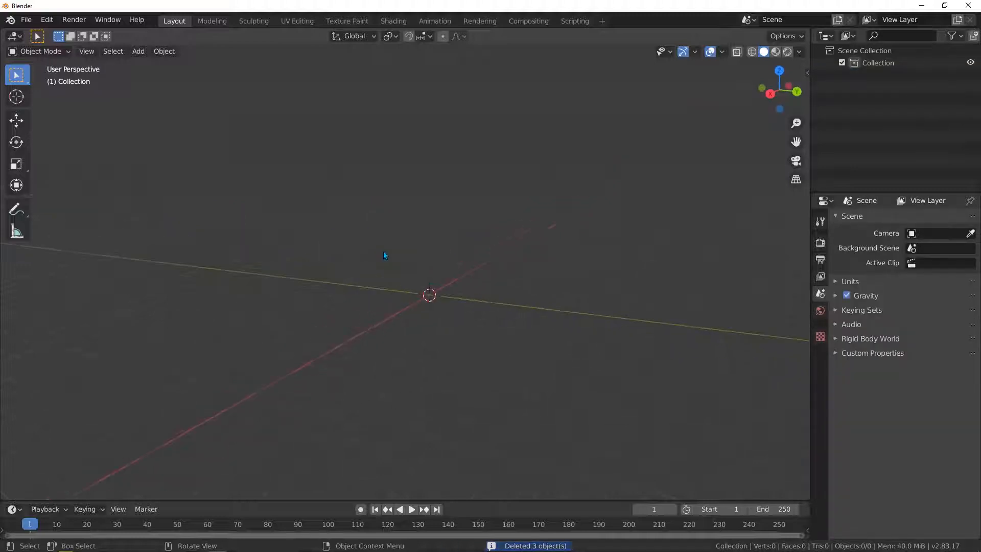
{"action": "key", "text": "KP_1"}
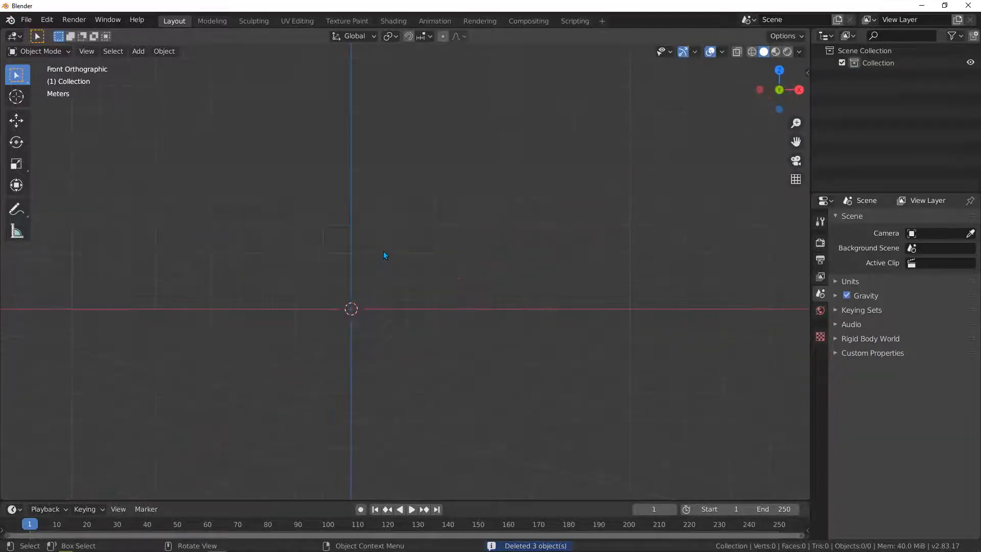
{"action": "key", "text": "alt+Tab"}
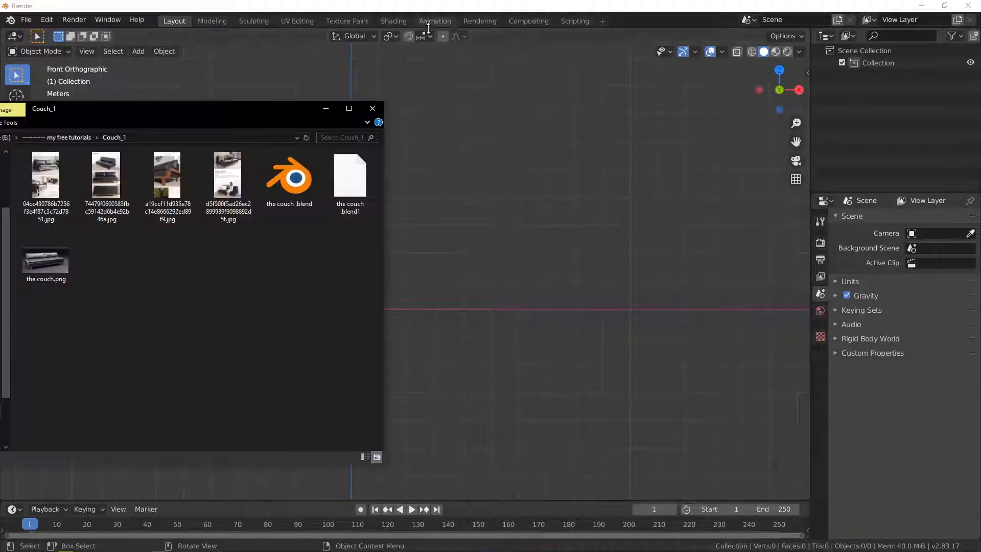
{"action": "left_click_drag", "start_coordinate": [104, 167], "coordinate": [472, 202]}
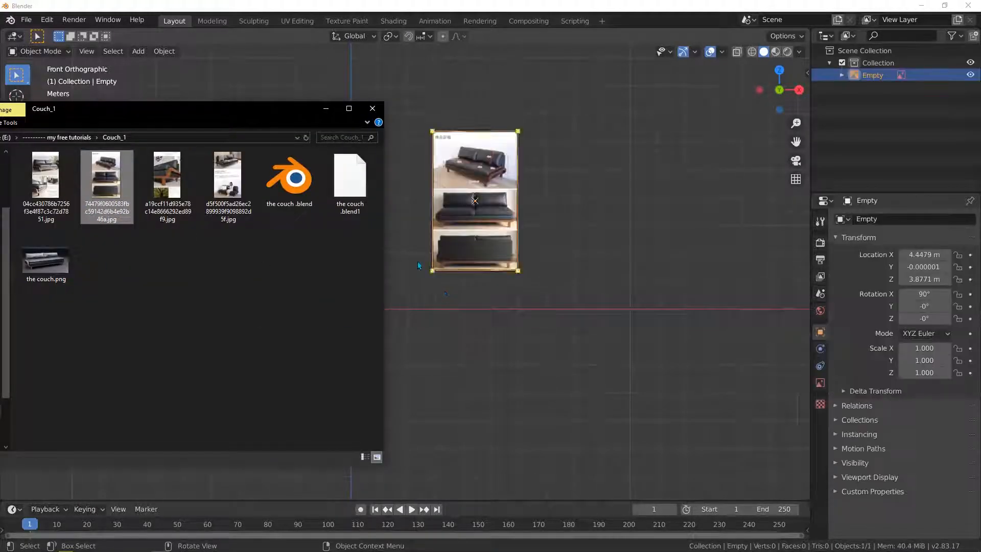
{"action": "left_click", "coordinate": [411, 254]}
Move the reference image to about X 0.09 m, Z 0.94 m so the middle couch photo sits over the origin.
{"action": "right_click", "coordinate": [457, 182]}
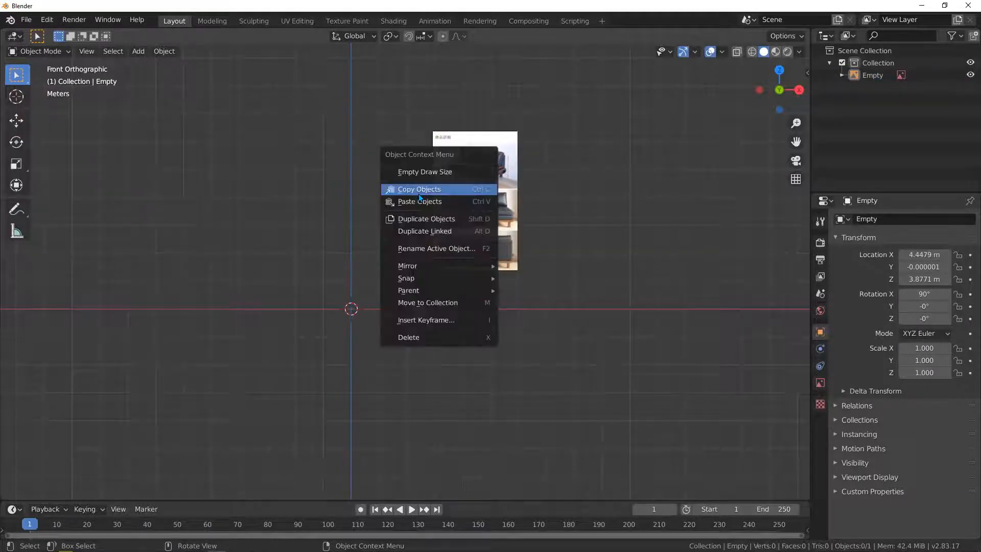
{"action": "left_click", "coordinate": [452, 199]}
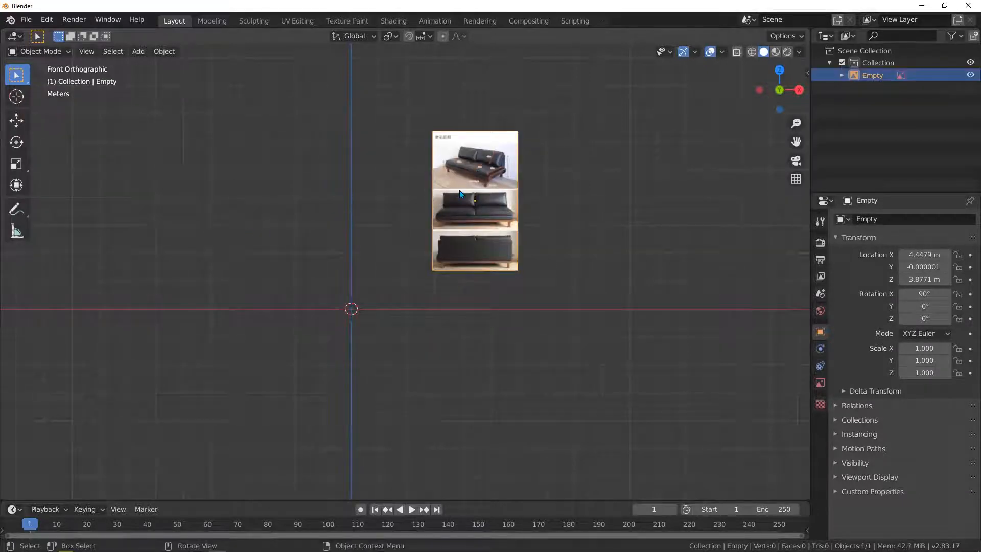
{"action": "left_click_drag", "start_coordinate": [452, 199], "coordinate": [339, 271]}
{"action": "scroll", "coordinate": [327, 313], "scroll_direction": "up", "scroll_amount": 8}
{"action": "left_click_drag", "start_coordinate": [397, 249], "coordinate": [395, 252]}
{"action": "scroll", "coordinate": [394, 253], "scroll_direction": "down", "scroll_amount": 3}
{"action": "scroll", "coordinate": [432, 198], "scroll_direction": "up", "scroll_amount": 3}
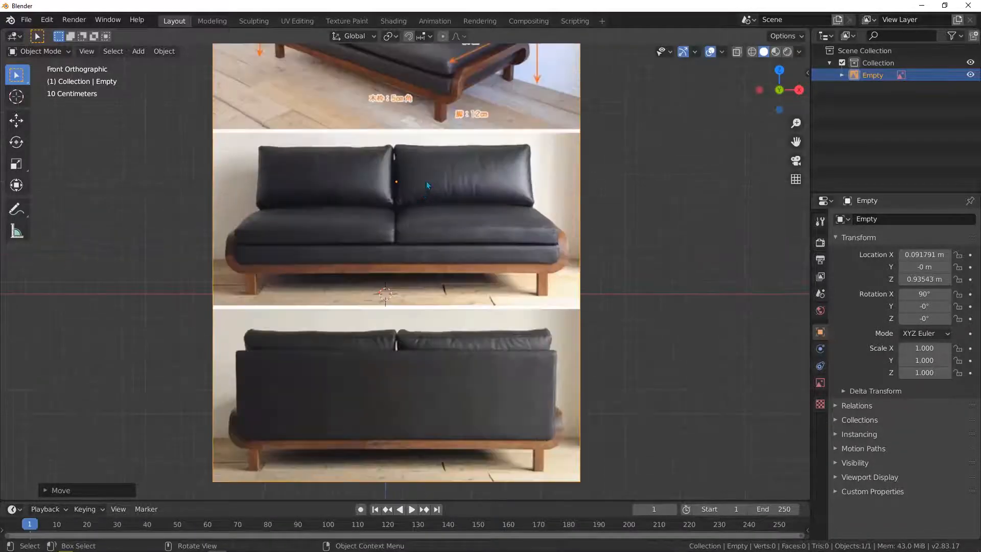
{"action": "scroll", "coordinate": [384, 225], "scroll_direction": "down", "scroll_amount": 5}
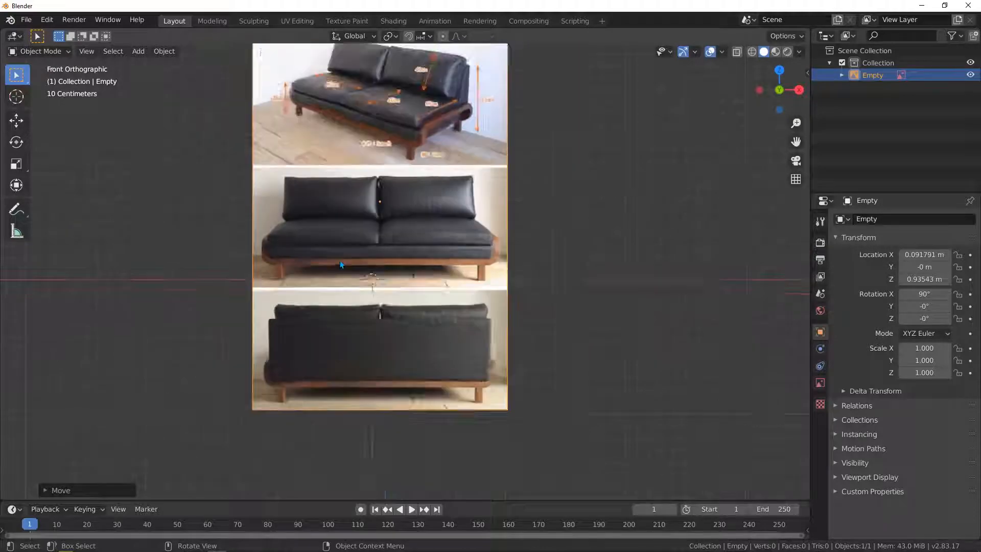
{"action": "scroll", "coordinate": [353, 271], "scroll_direction": "up", "scroll_amount": 3}
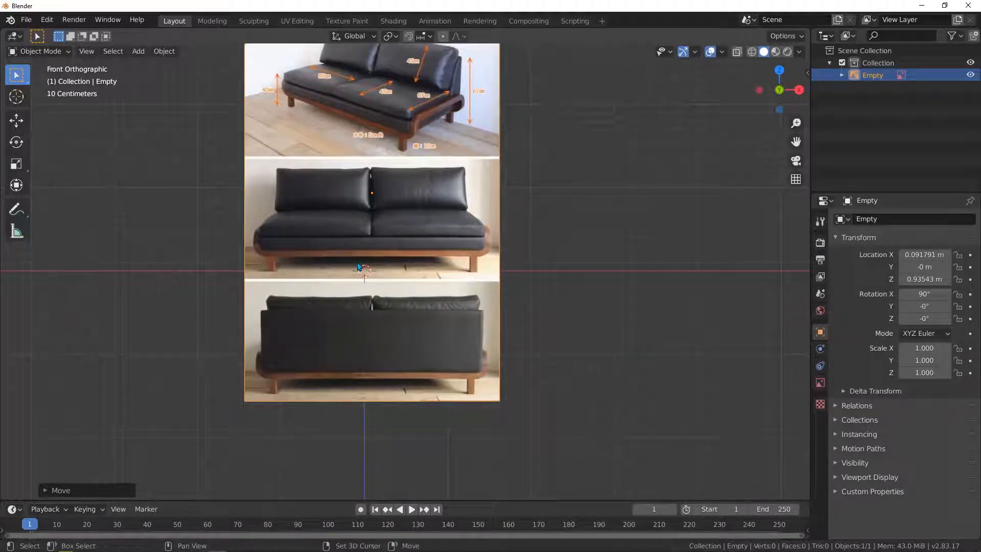
Add a cube mesh at the world origin.
{"action": "key", "text": "shift+a"}
{"action": "key", "text": "Escape"}
{"action": "key", "text": "shift+a"}
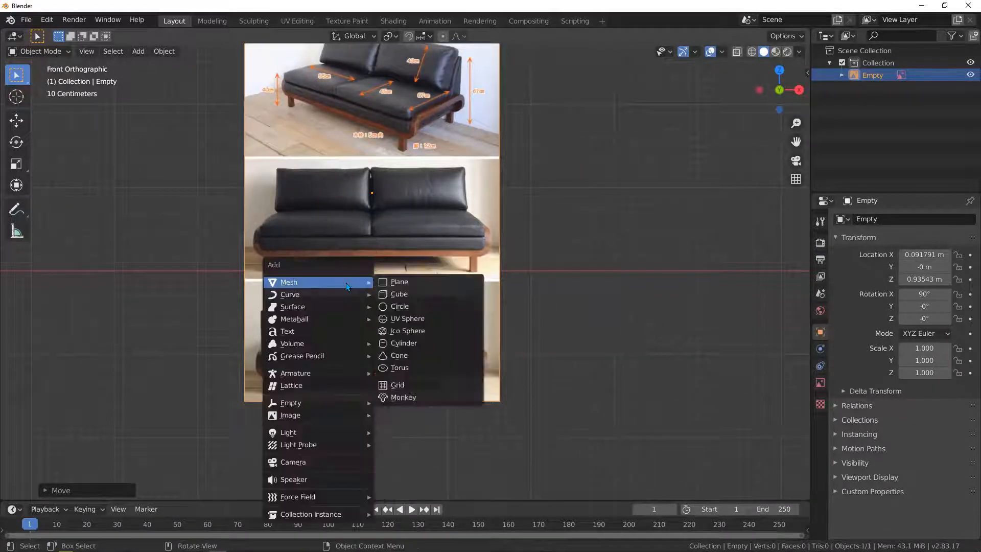
{"action": "key", "text": "Escape"}
{"action": "left_click", "coordinate": [139, 51]}
{"action": "mouse_move", "coordinate": [153, 65]}
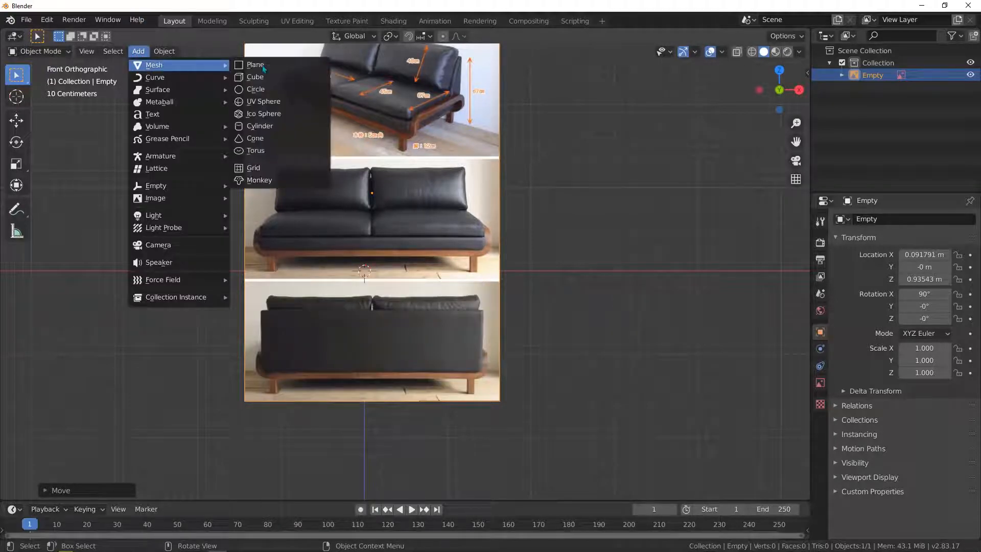
{"action": "left_click", "coordinate": [254, 81]}
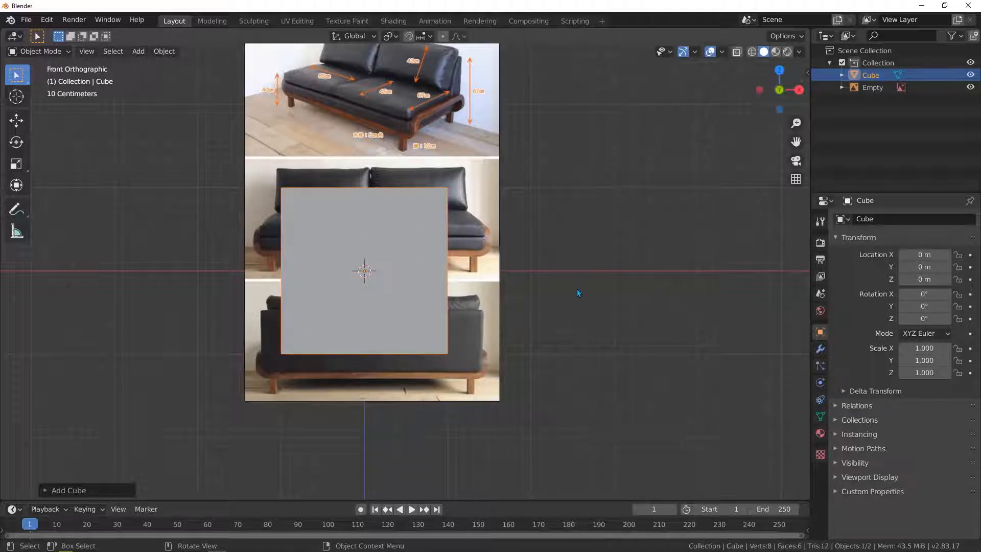
Show the cube's transform values and dimensions in the viewport and set the scene's length unit to Centimeters.
{"action": "key", "text": "n"}
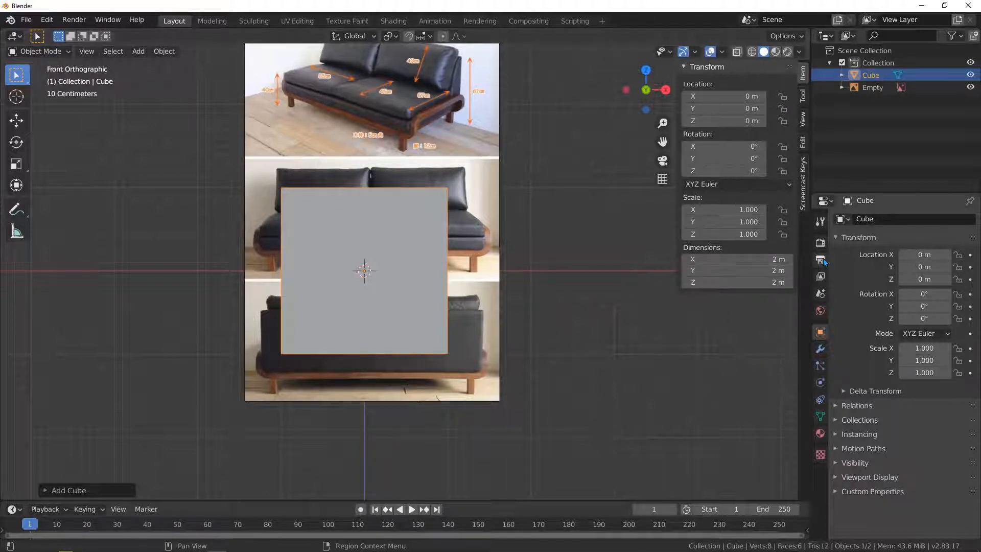
{"action": "left_click", "coordinate": [821, 294]}
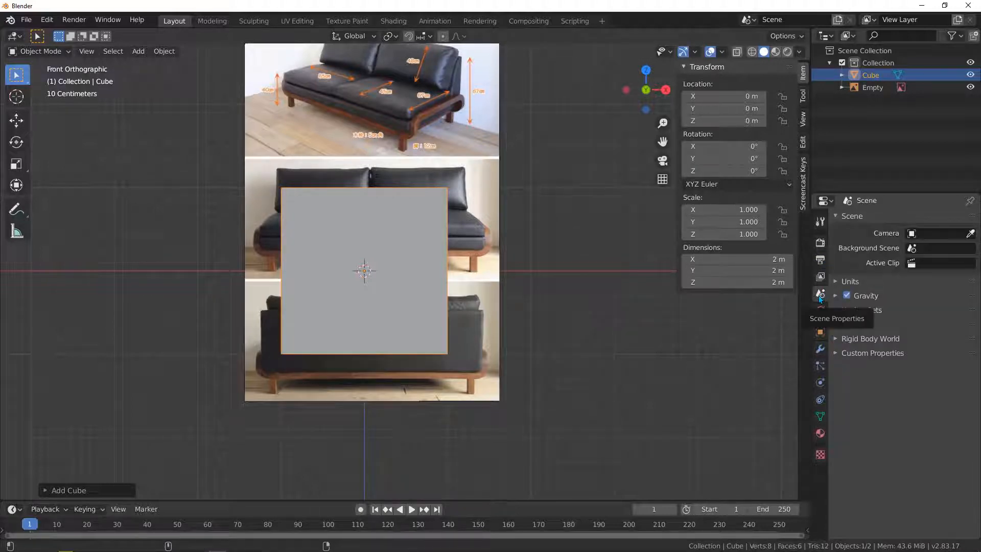
{"action": "left_click", "coordinate": [834, 283]}
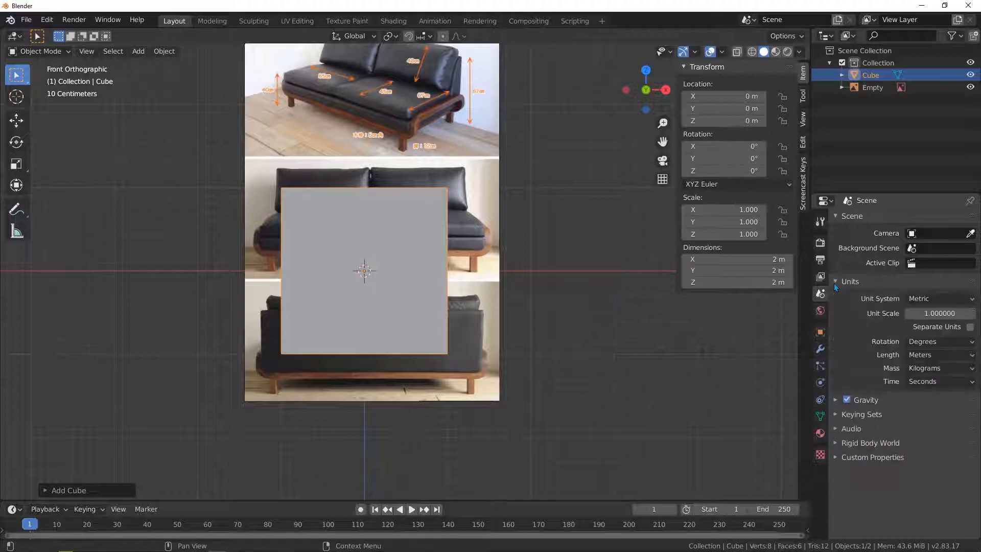
{"action": "left_click", "coordinate": [935, 355]}
{"action": "left_click", "coordinate": [925, 409]}
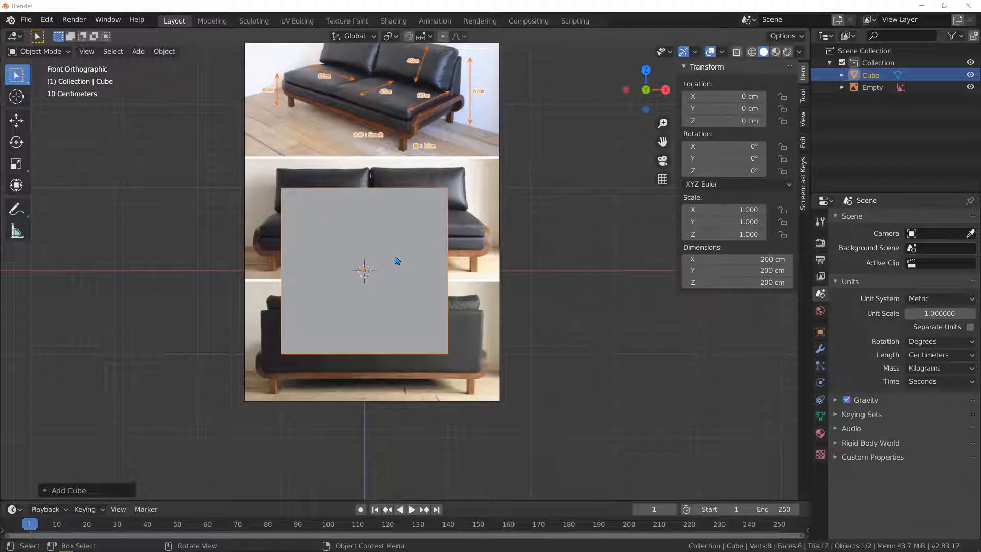
Scale the couch reference image down to about 0.746.
{"action": "scroll", "coordinate": [395, 264], "scroll_direction": "down", "scroll_amount": 2}
{"action": "left_click", "coordinate": [460, 231]}
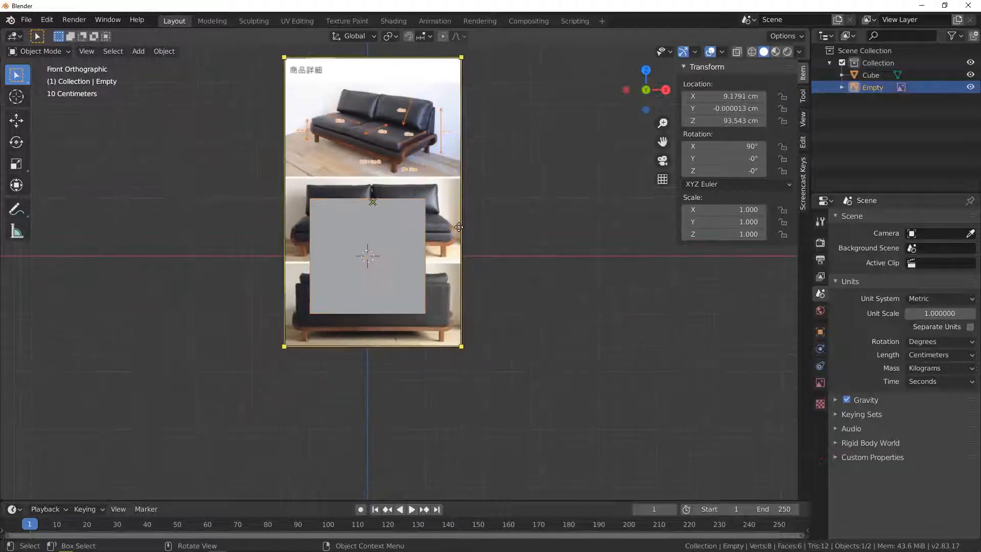
{"action": "key", "text": "s"}
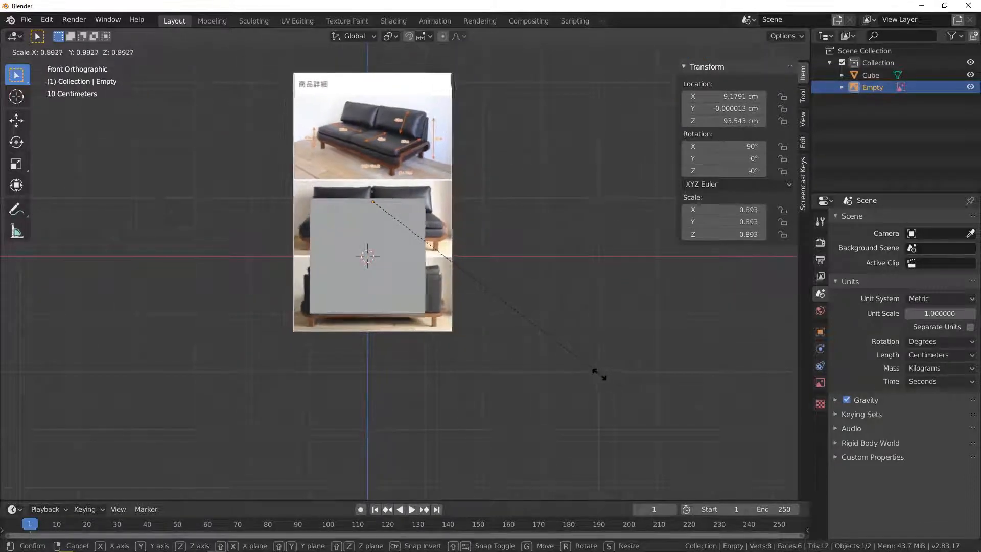
{"action": "left_click", "coordinate": [563, 350]}
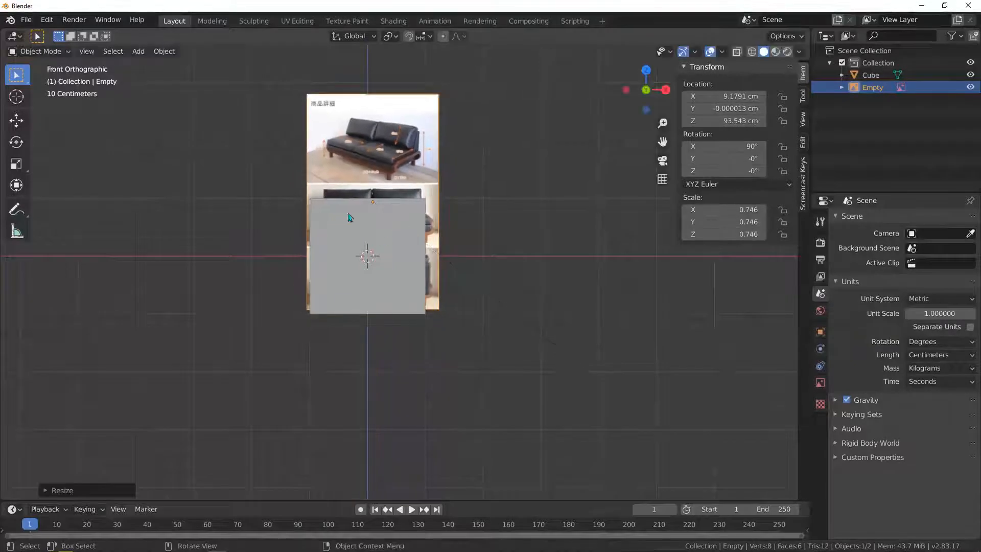
Switch to wireframe shading and move the reference image to about X -0.76 cm, Z 60.9 cm, aligning the front-view couch with the cube.
{"action": "scroll", "coordinate": [407, 247], "scroll_direction": "up", "scroll_amount": 2}
{"action": "scroll", "coordinate": [407, 247], "scroll_direction": "up", "scroll_amount": 2}
{"action": "key", "text": "z"}
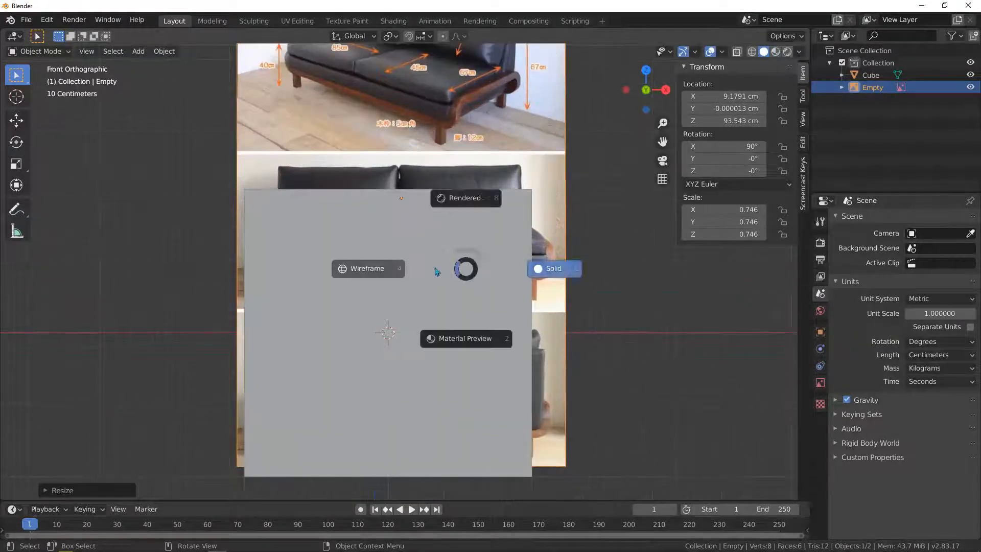
{"action": "left_click", "coordinate": [352, 265]}
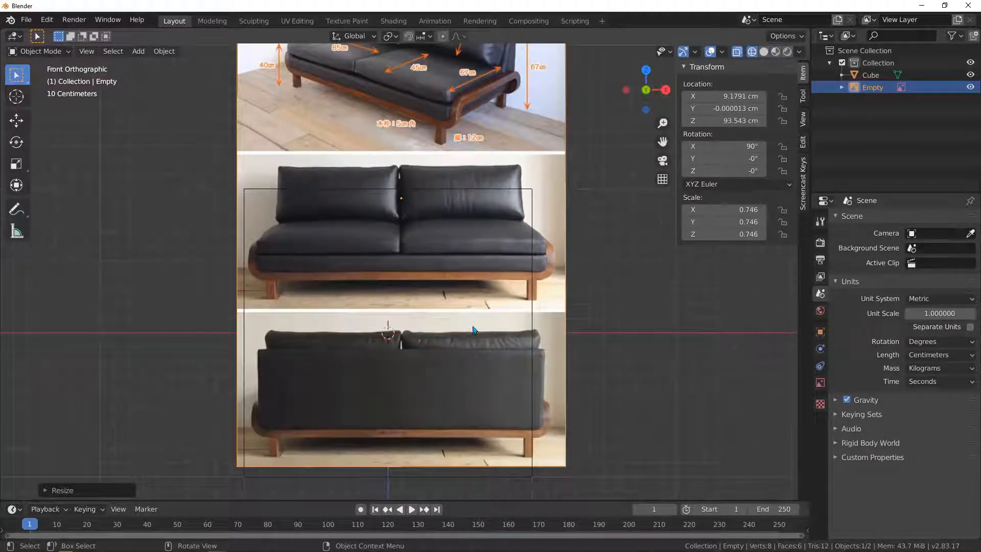
{"action": "key", "text": "g"}
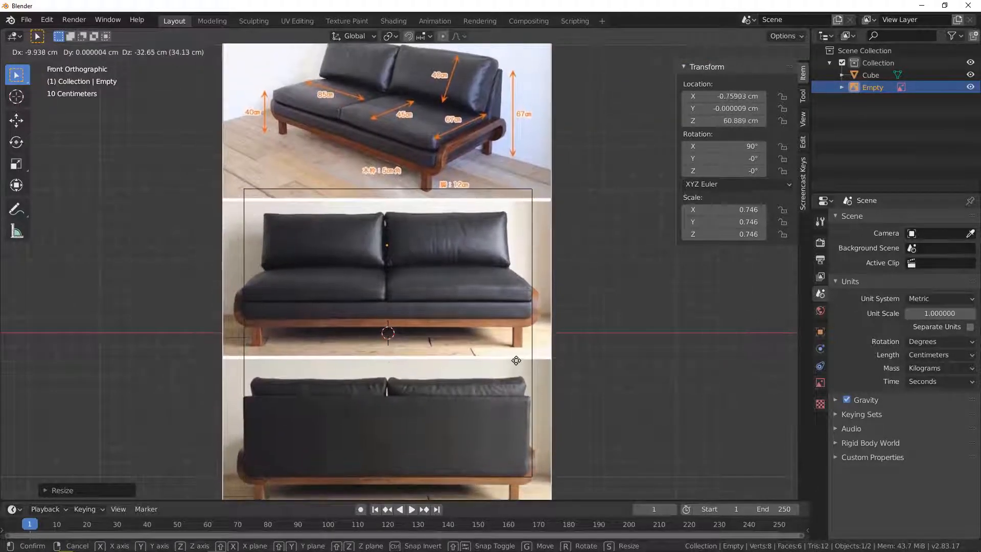
{"action": "left_click", "coordinate": [515, 354]}
Scale the reference image to about 0.694 to fit the couch within the cube's width and raise it to about Z 62.1 cm.
{"action": "key", "text": "s"}
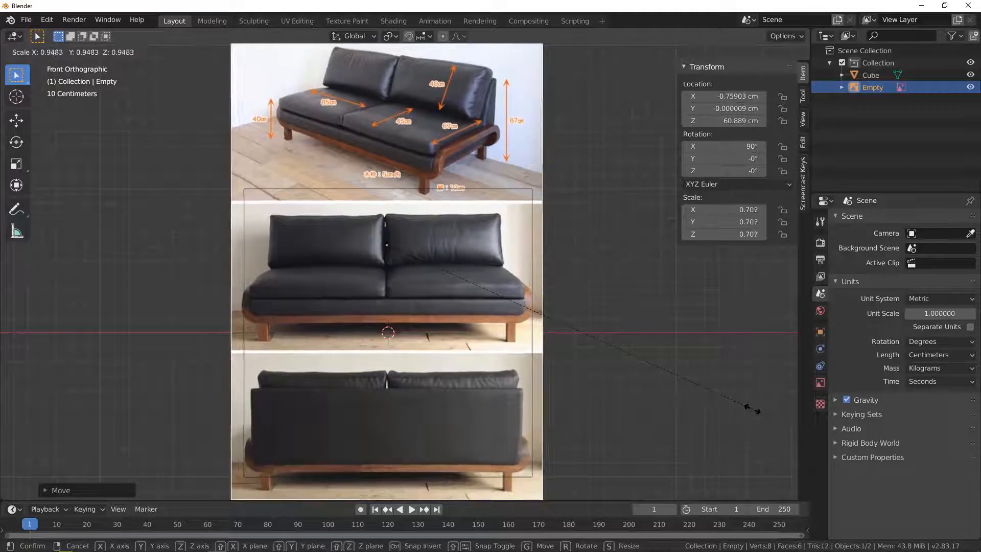
{"action": "left_click", "coordinate": [745, 407]}
{"action": "scroll", "coordinate": [378, 299], "scroll_direction": "up", "scroll_amount": 2}
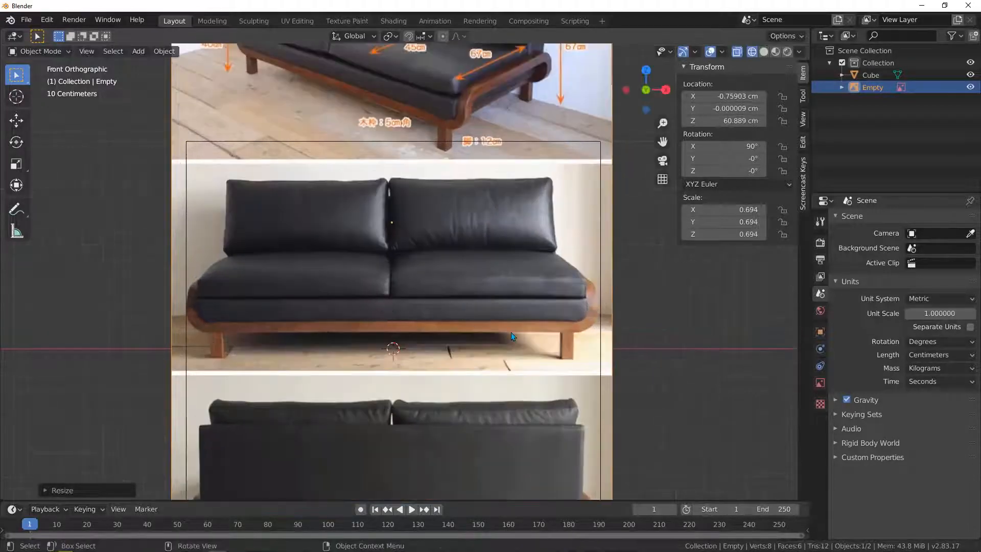
{"action": "key", "text": "g"}
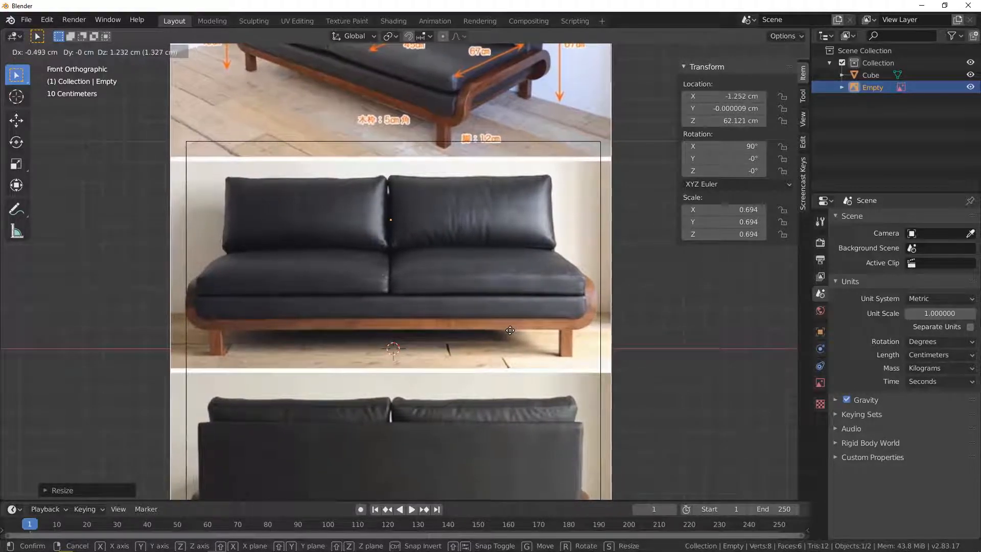
{"action": "left_click", "coordinate": [513, 334]}
{"action": "scroll", "coordinate": [385, 215], "scroll_direction": "down", "scroll_amount": 4}
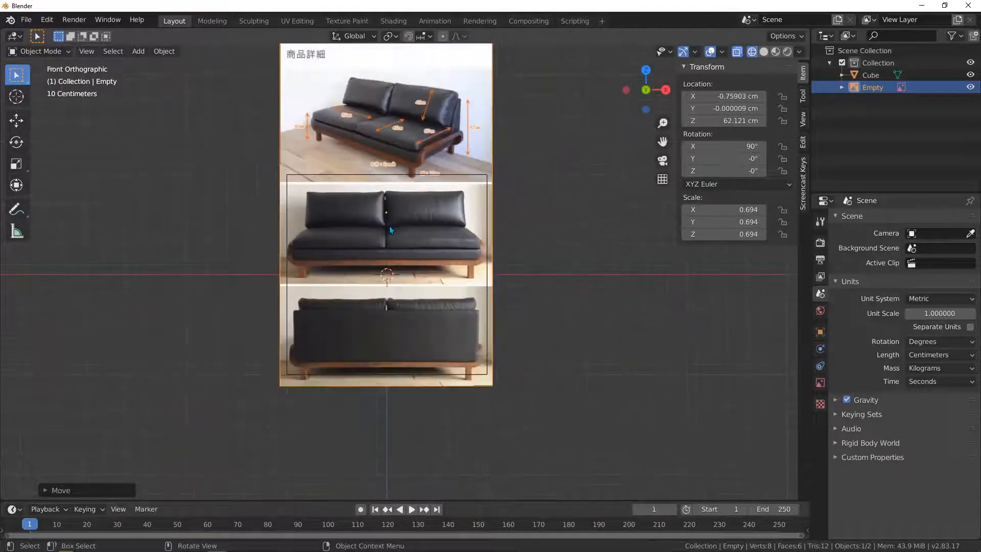
Return to solid shading and move the reference image along the Y axis to about 257 cm, behind the cube.
{"action": "key", "text": "z"}
{"action": "left_click", "coordinate": [525, 231]}
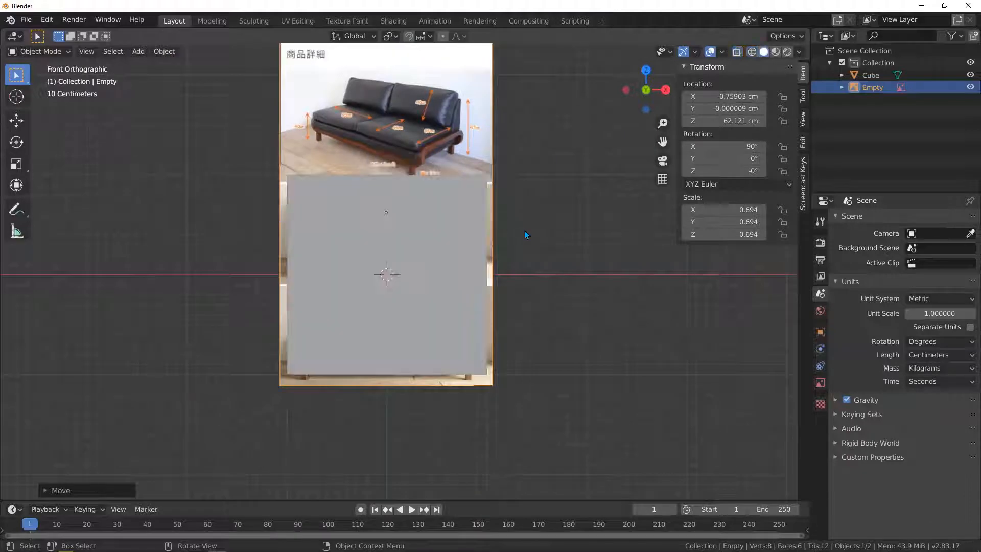
{"action": "left_click", "coordinate": [422, 226]}
{"action": "middle_click_drag", "start_coordinate": [311, 228], "coordinate": [424, 262]}
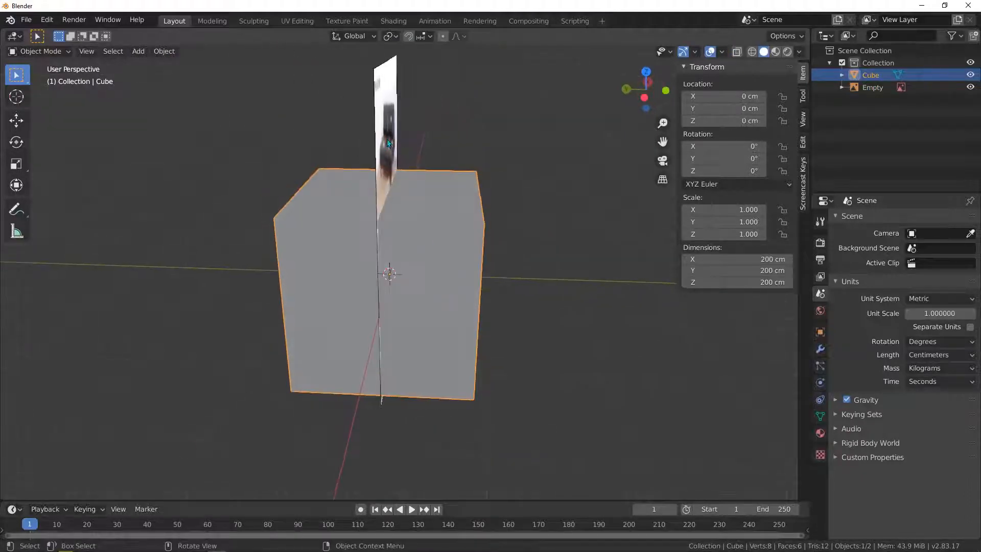
{"action": "left_click", "coordinate": [437, 204]}
{"action": "middle_click_drag", "start_coordinate": [437, 204], "coordinate": [429, 233]}
{"action": "key", "text": "g"}
{"action": "key", "text": "y"}
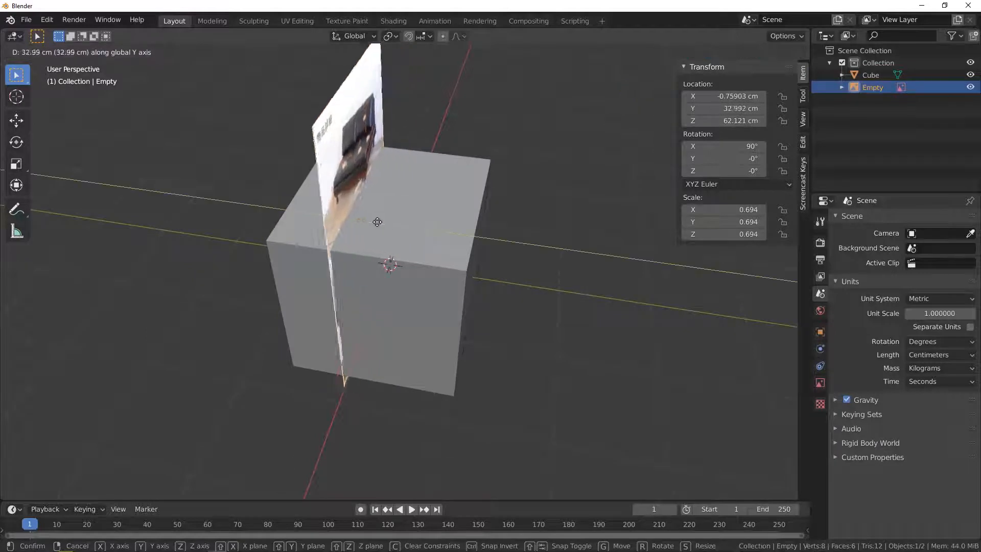
{"action": "left_click", "coordinate": [245, 225]}
{"action": "middle_click_drag", "start_coordinate": [245, 225], "coordinate": [478, 203]}
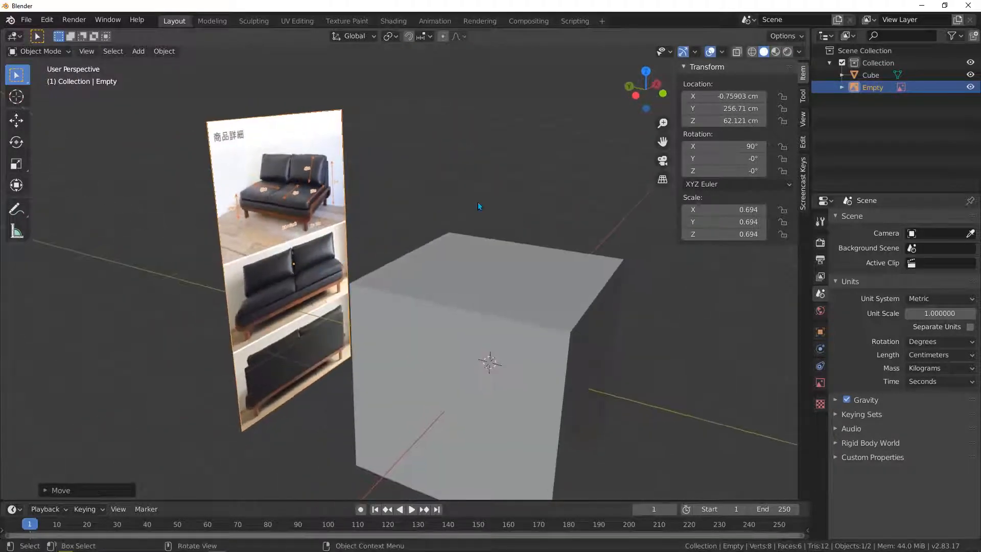
Rename the reference image's Empty object as Image.
{"action": "double_click", "coordinate": [872, 88]}
{"action": "type", "text": "re"}
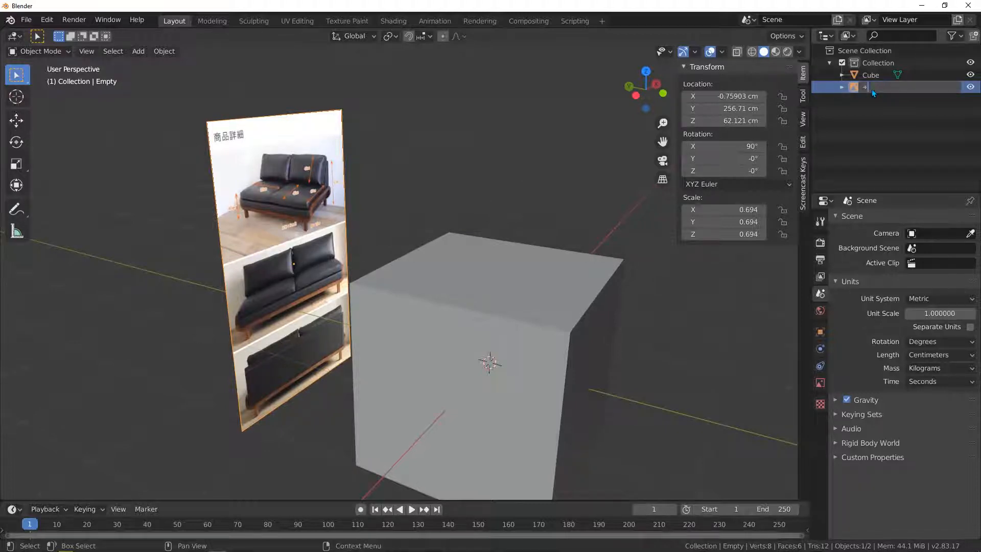
{"action": "key", "text": "BackSpace"}
{"action": "key", "text": "BackSpace"}
{"action": "type", "text": "Image"}
{"action": "key", "text": "Return"}
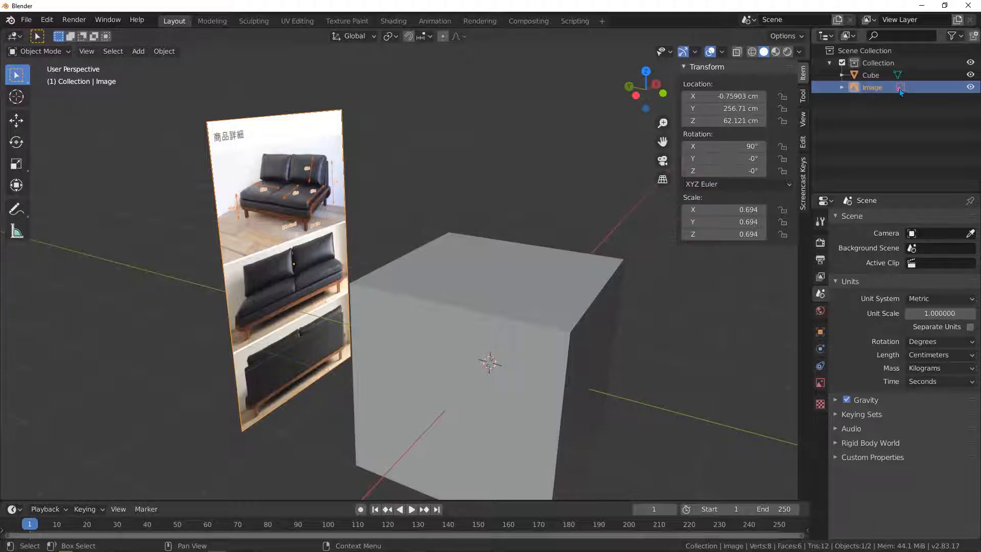
Show the selectability toggles in the outliner and make the Image object unselectable in the viewport.
{"action": "left_click", "coordinate": [954, 36]}
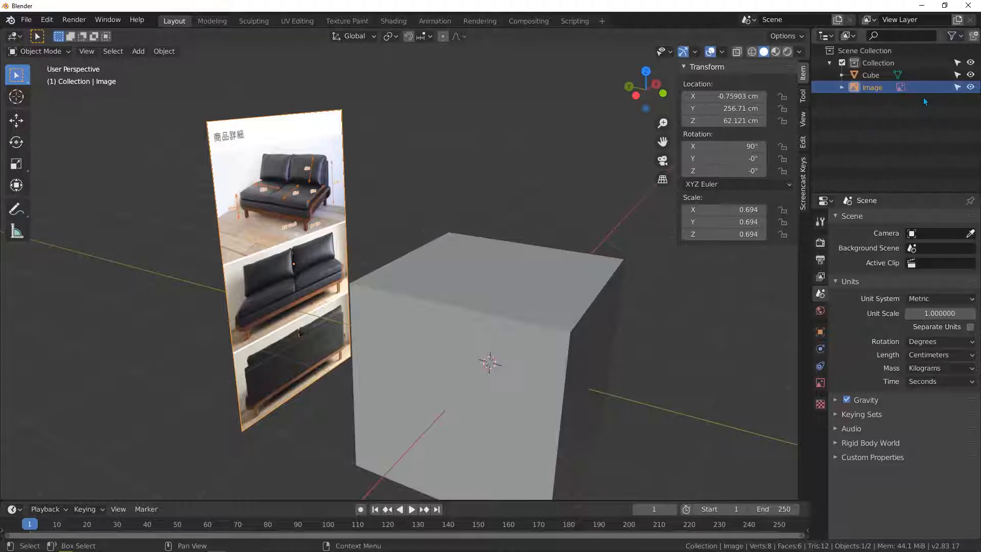
{"action": "left_click", "coordinate": [958, 89]}
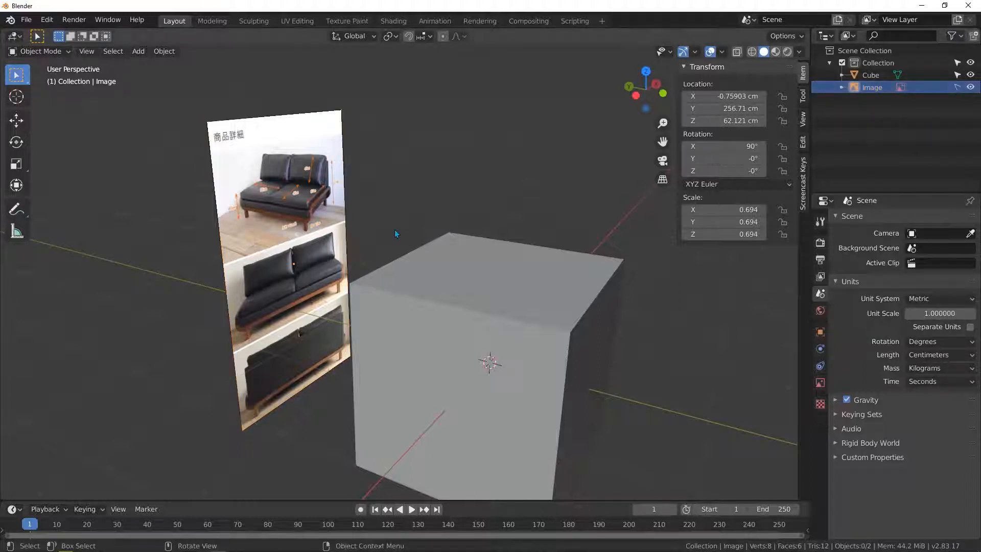
{"action": "middle_click_drag", "start_coordinate": [395, 230], "coordinate": [362, 218]}
{"action": "left_click_drag", "start_coordinate": [408, 140], "coordinate": [335, 160]}
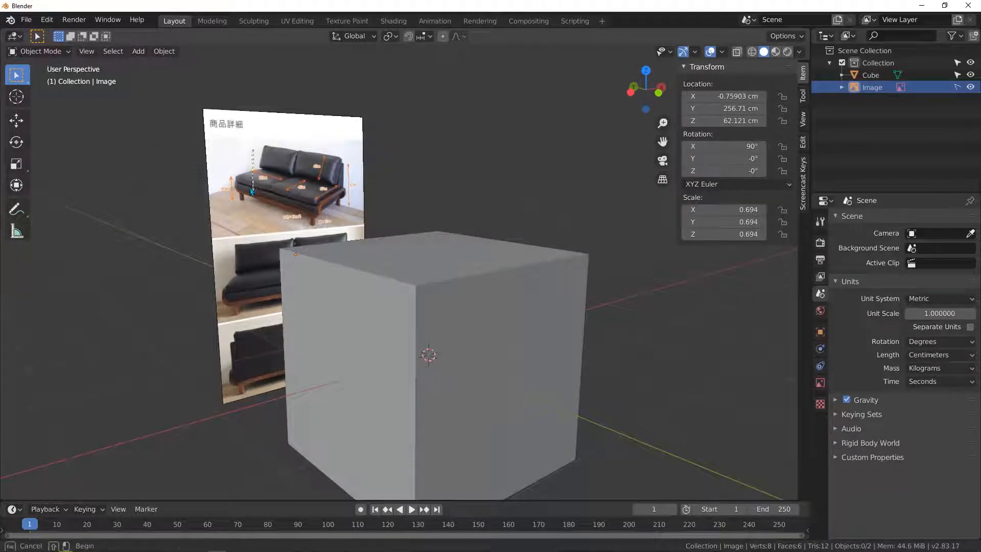
Select the cube and show it from the front in wireframe shading over the reference image.
{"action": "scroll", "coordinate": [233, 193], "scroll_direction": "down", "scroll_amount": 4}
{"action": "middle_click_drag", "start_coordinate": [233, 193], "coordinate": [306, 202]}
{"action": "scroll", "coordinate": [243, 212], "scroll_direction": "up", "scroll_amount": 3}
{"action": "scroll", "coordinate": [311, 179], "scroll_direction": "down", "scroll_amount": 3}
{"action": "middle_click_drag", "start_coordinate": [374, 210], "coordinate": [383, 229]}
{"action": "left_click", "coordinate": [403, 234]}
{"action": "key", "text": "KP_1"}
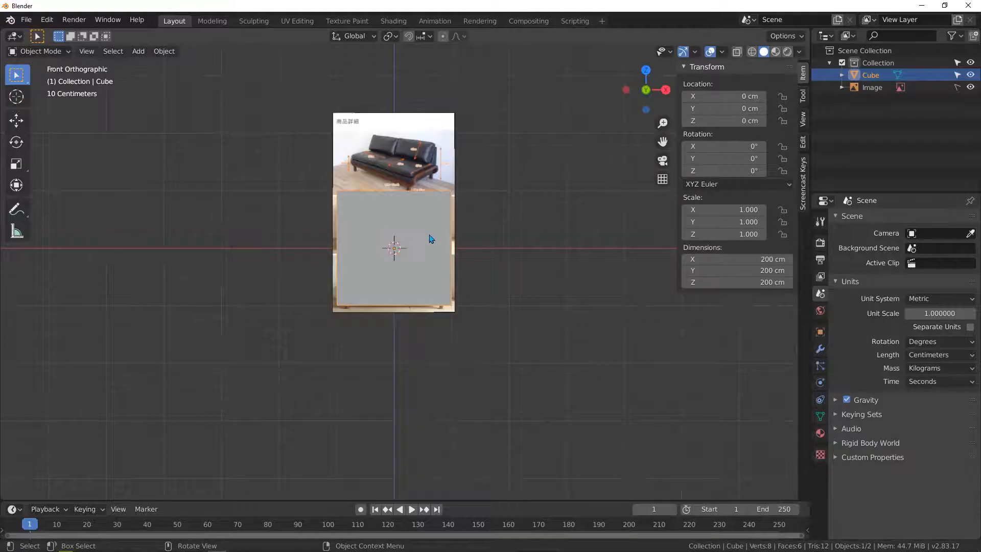
{"action": "key", "text": "z"}
{"action": "left_click", "coordinate": [322, 241]}
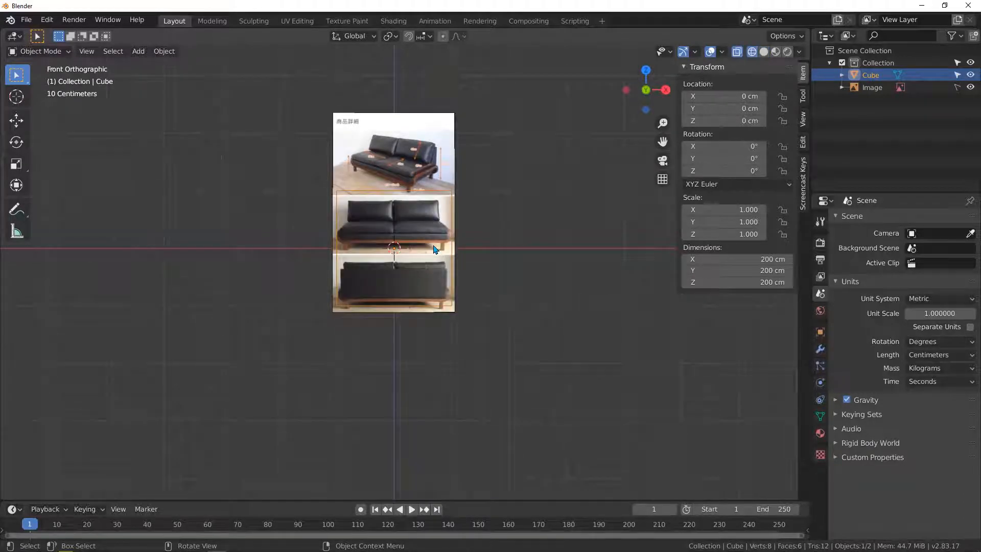
Scale the cube along Z to about 41.4 cm high and raise it to about Z 20.2 cm over the front-view couch.
{"action": "scroll", "coordinate": [425, 220], "scroll_direction": "up", "scroll_amount": 4}
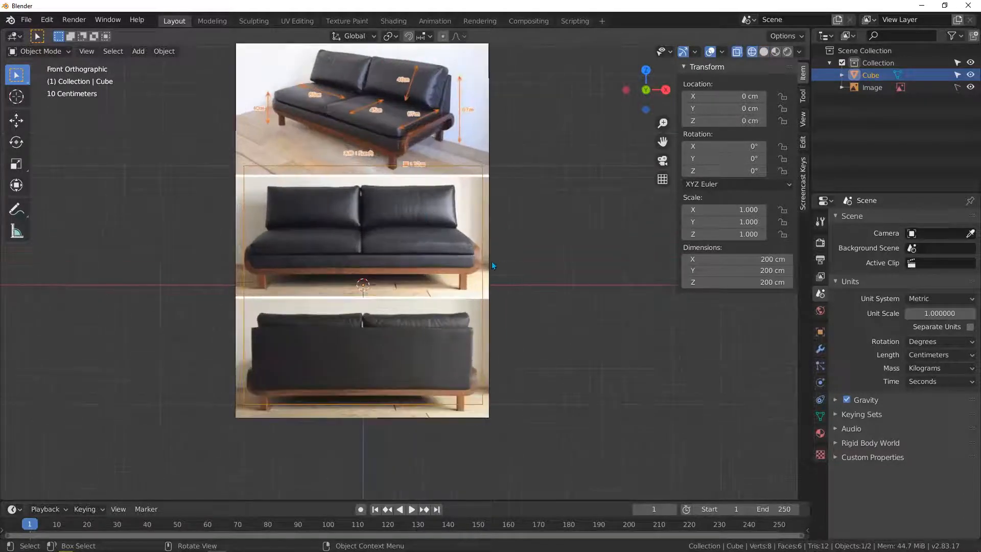
{"action": "key", "text": "s"}
{"action": "key", "text": "z"}
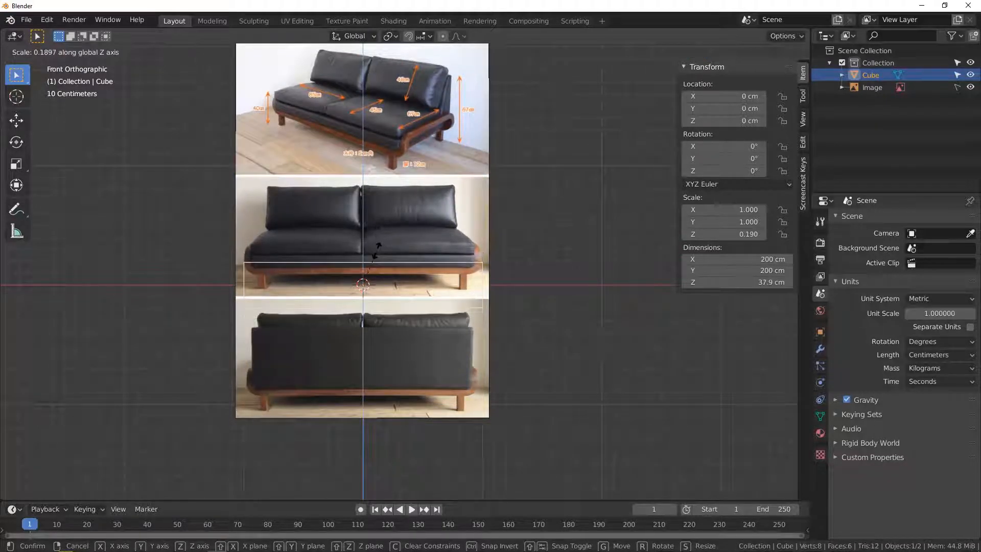
{"action": "left_click", "coordinate": [376, 287]}
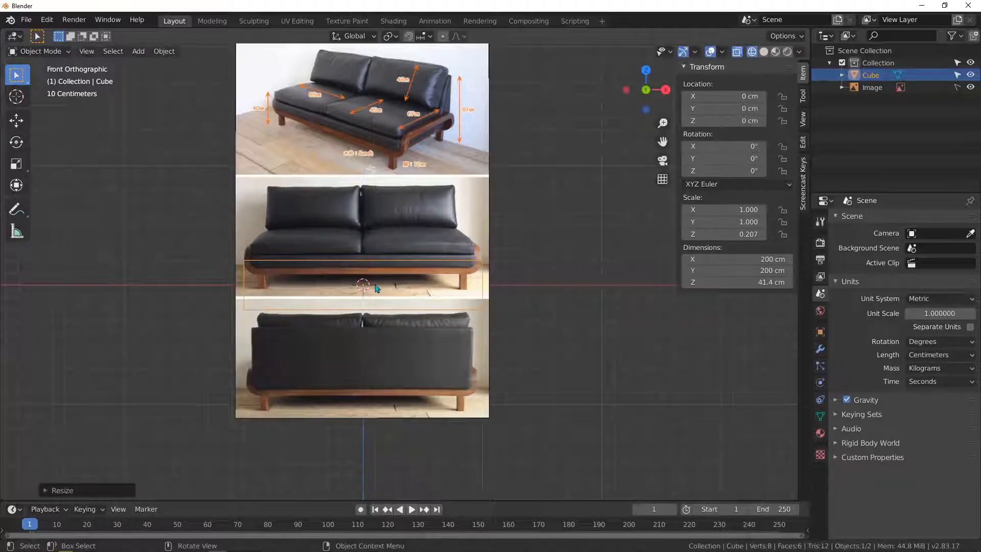
{"action": "scroll", "coordinate": [377, 299], "scroll_direction": "up", "scroll_amount": 2}
{"action": "key", "text": "g"}
{"action": "key", "text": "z"}
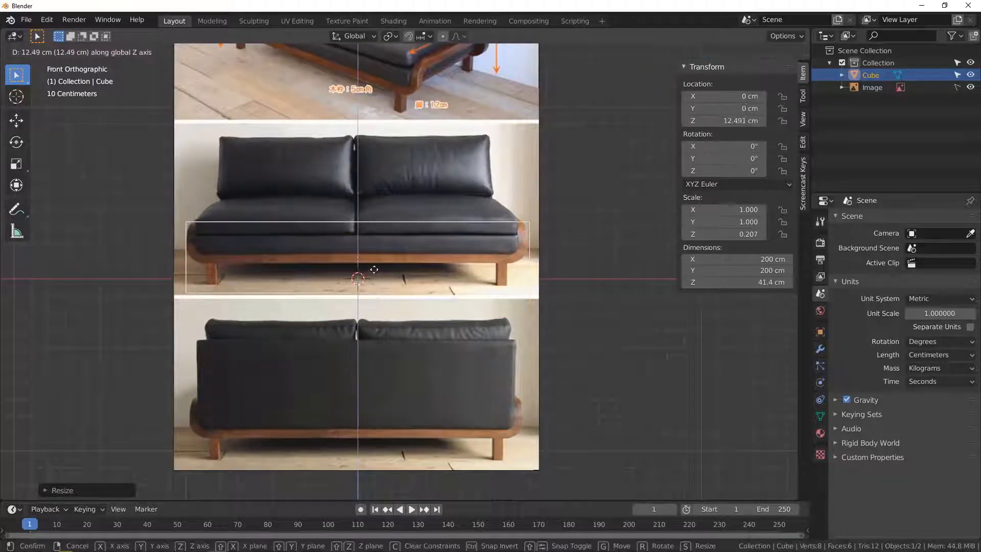
{"action": "left_click", "coordinate": [374, 260]}
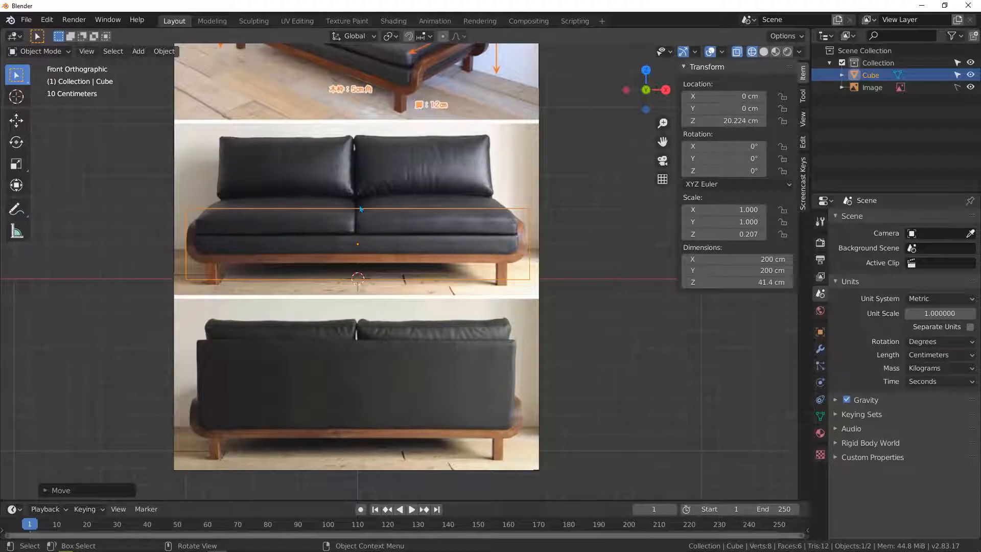
In Edit Mode, lower the cube's top vertices about 7 cm along Z to match the wooden frame's upper edge.
{"action": "scroll", "coordinate": [361, 207], "scroll_direction": "up", "scroll_amount": 2}
{"action": "key", "text": "Tab"}
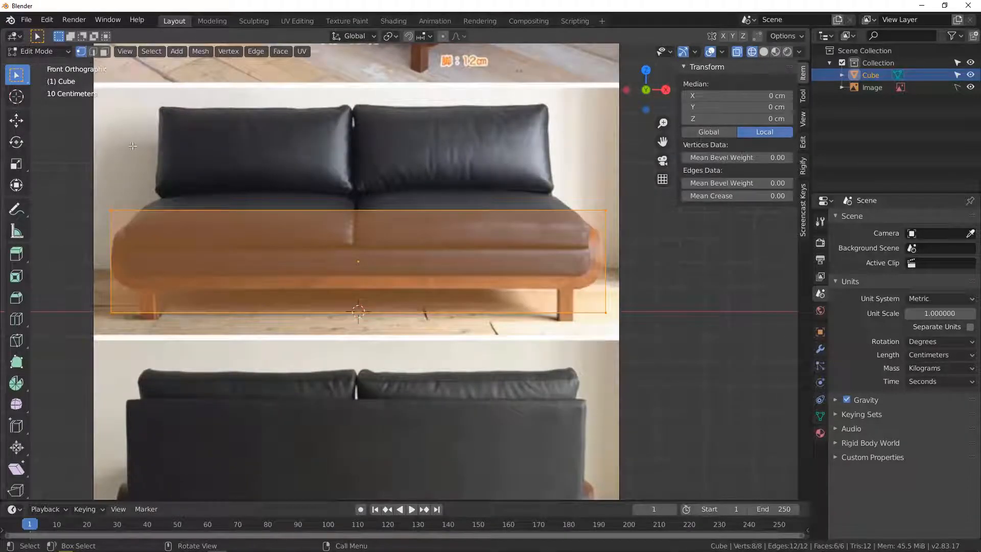
{"action": "left_click_drag", "start_coordinate": [59, 152], "coordinate": [666, 226]}
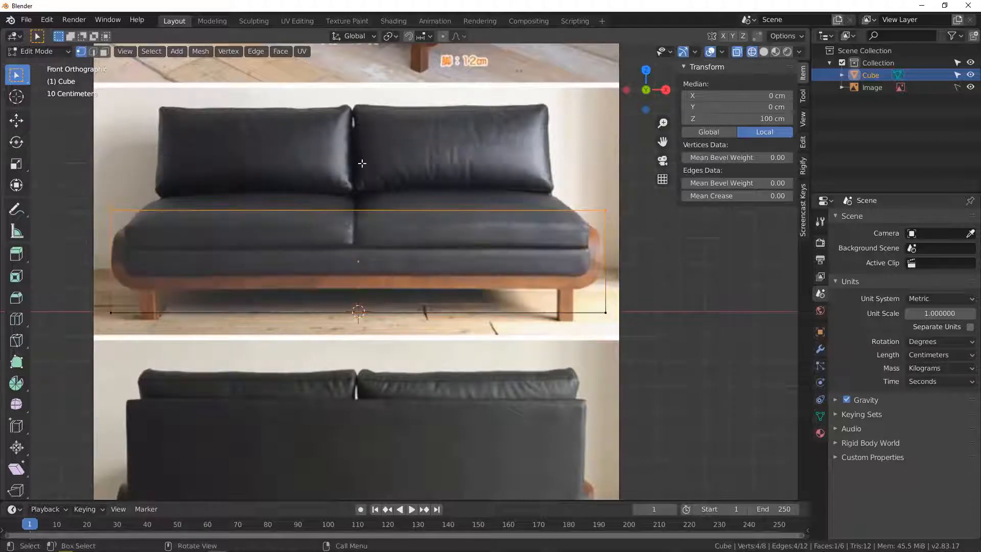
{"action": "key", "text": "g"}
{"action": "key", "text": "x"}
{"action": "key", "text": "z"}
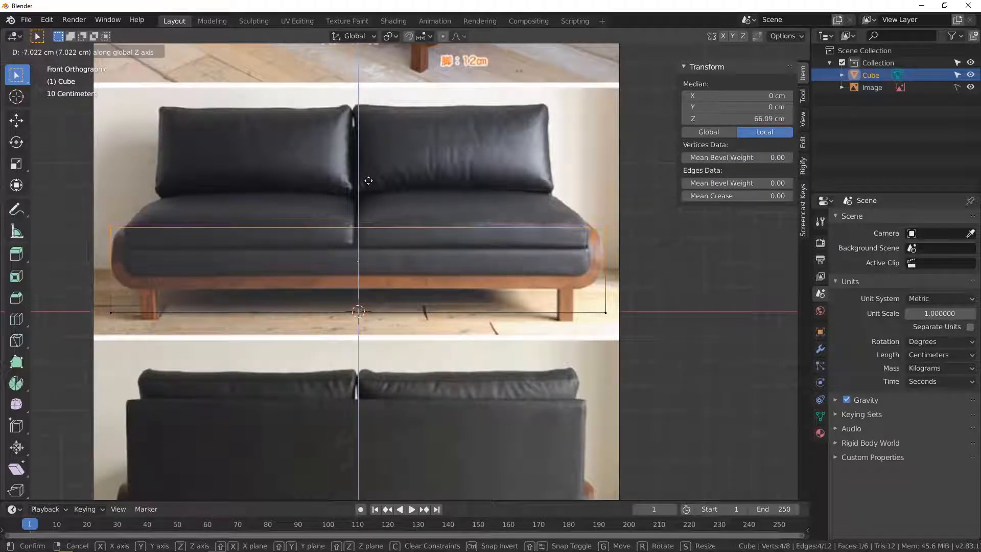
{"action": "left_click", "coordinate": [369, 181]}
Raise the cube's bottom vertices about 9.7 cm along Z to the underside of the couch's wooden frame.
{"action": "left_click_drag", "start_coordinate": [75, 276], "coordinate": [655, 332]}
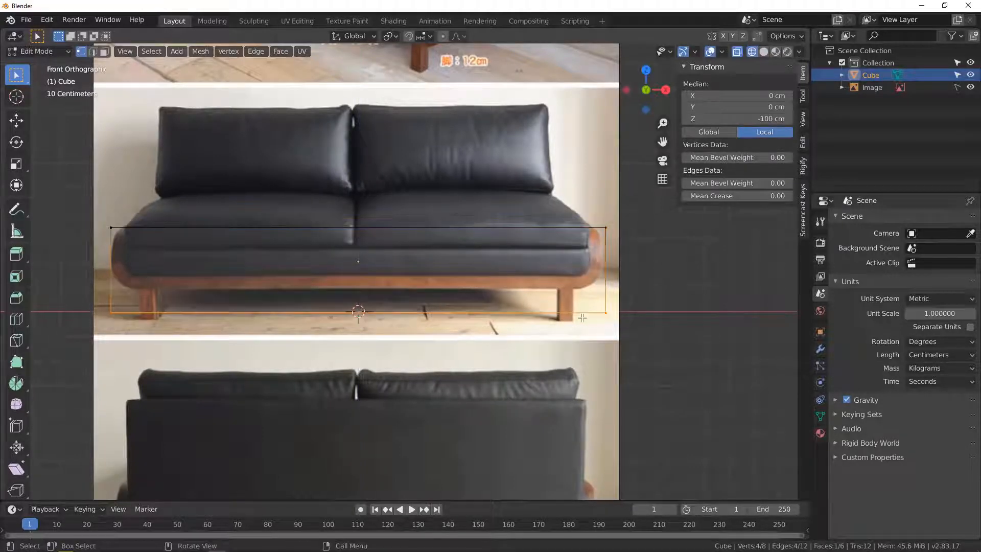
{"action": "key", "text": "g"}
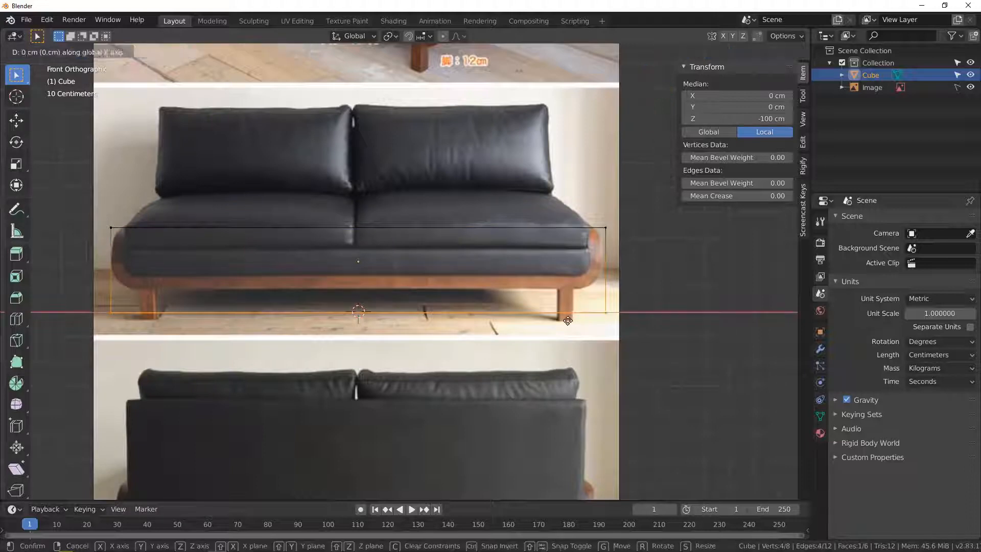
{"action": "key", "text": "z"}
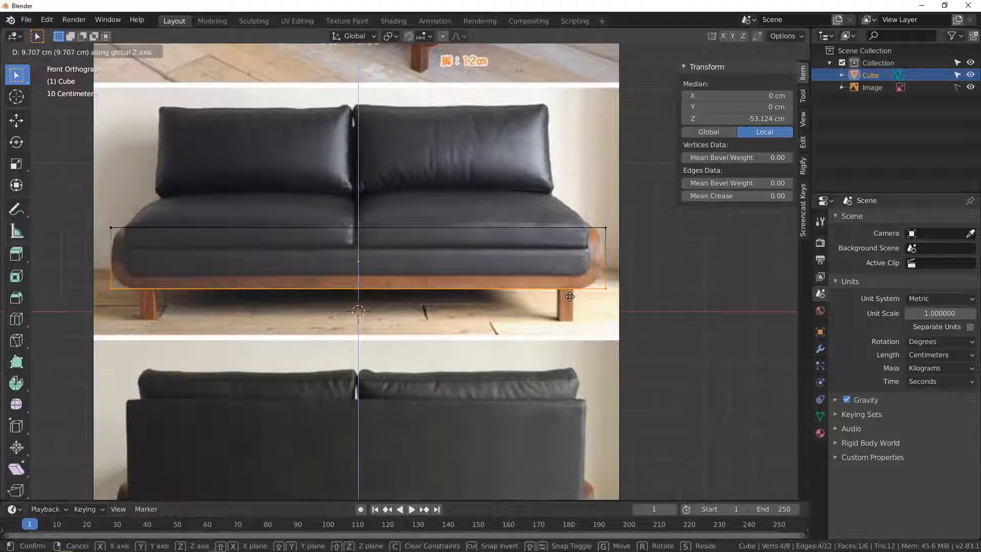
{"action": "left_click", "coordinate": [570, 297]}
Examine the couch dimensions annotated on the perspective photo of the reference image, especially the seat depth.
{"action": "middle_click_drag", "start_coordinate": [548, 245], "coordinate": [476, 272]}
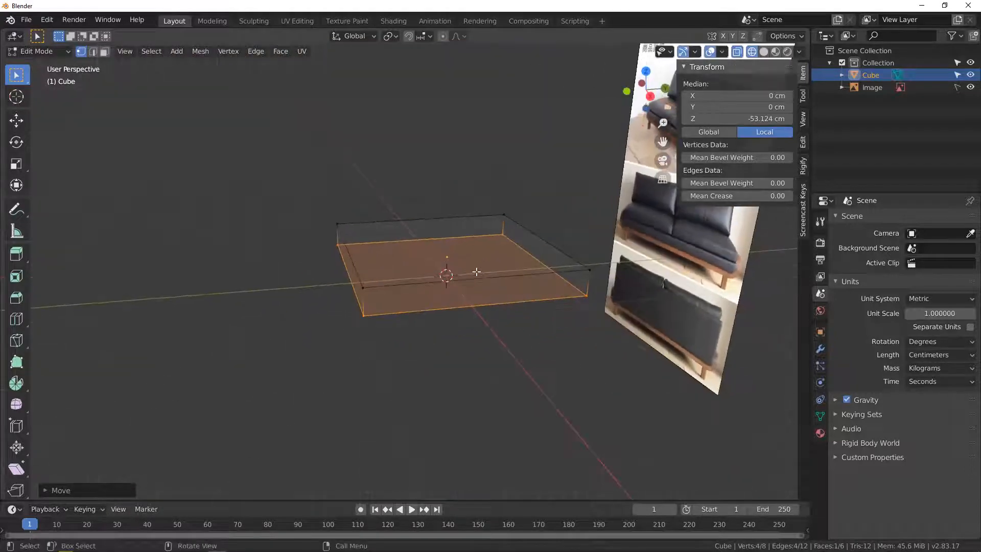
{"action": "middle_click_drag", "start_coordinate": [410, 277], "coordinate": [332, 381]}
{"action": "scroll", "coordinate": [448, 218], "scroll_direction": "up", "scroll_amount": 7}
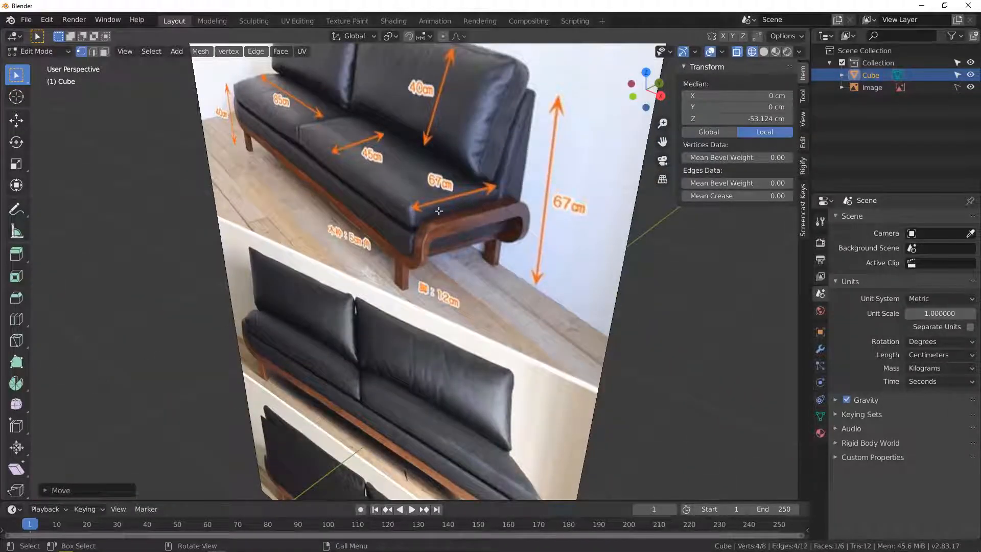
{"action": "scroll", "coordinate": [453, 217], "scroll_direction": "down", "scroll_amount": 3}
{"action": "middle_click_drag", "start_coordinate": [453, 218], "coordinate": [475, 217]}
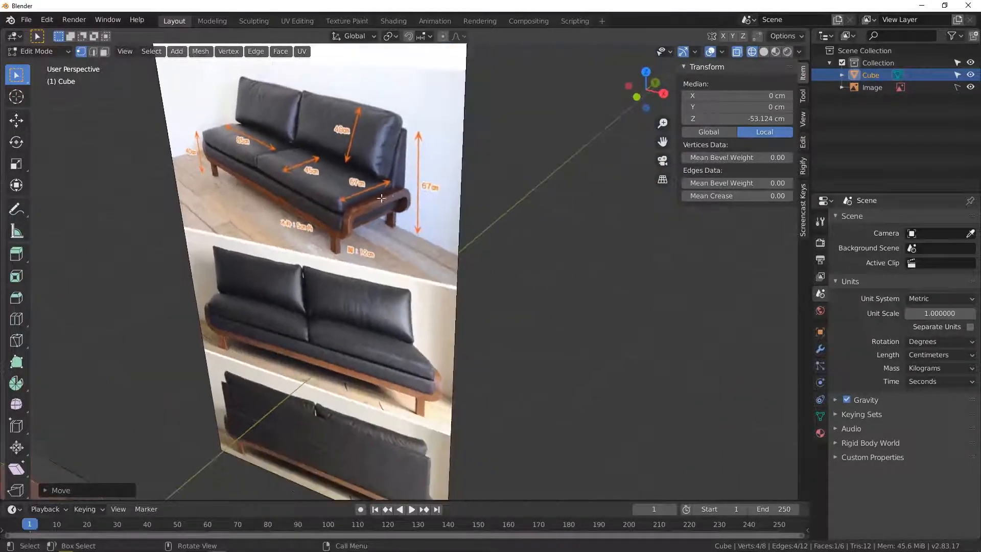
{"action": "scroll", "coordinate": [343, 191], "scroll_direction": "up", "scroll_amount": 3}
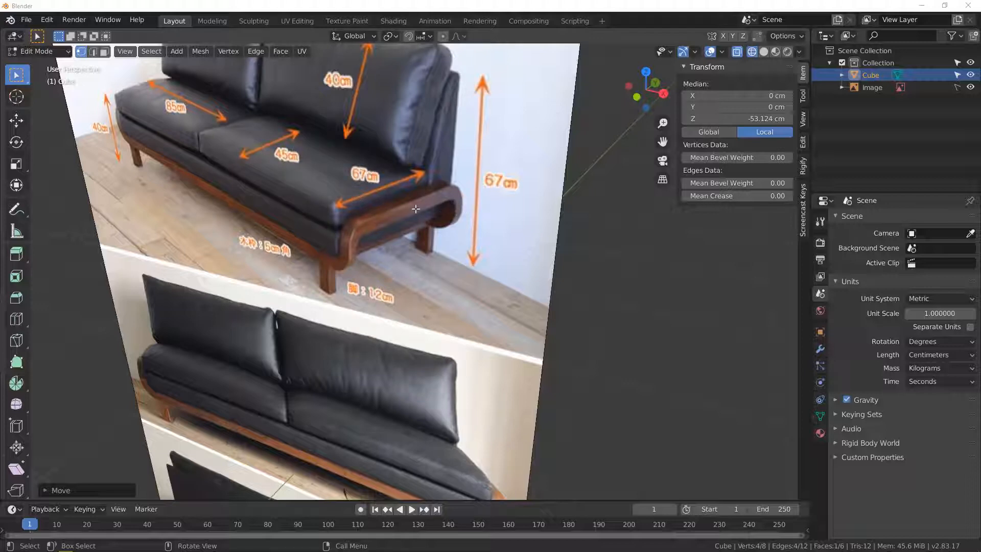
{"action": "scroll", "coordinate": [416, 209], "scroll_direction": "down", "scroll_amount": 10}
{"action": "middle_click_drag", "start_coordinate": [416, 208], "coordinate": [339, 243]}
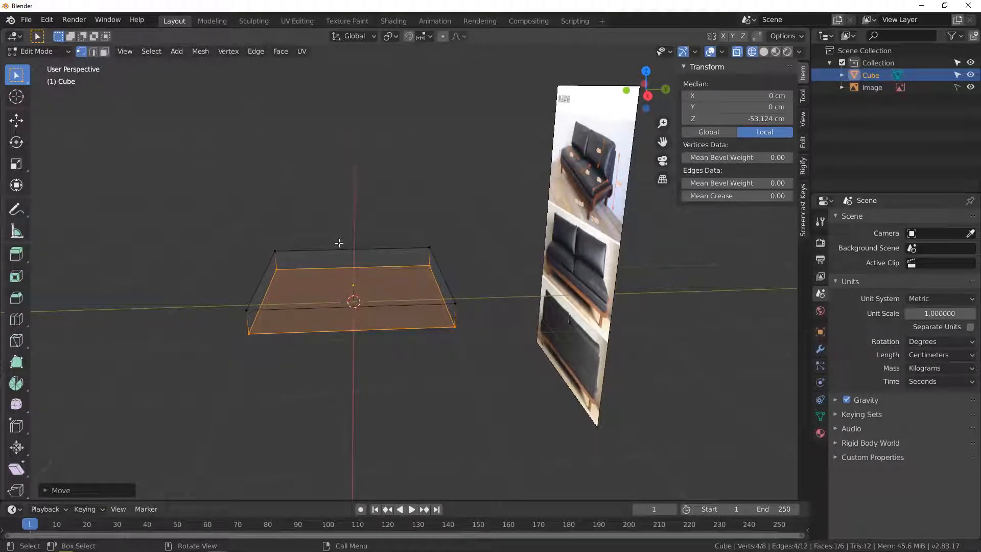
In the right side view, move the cube's front vertices along Y to about 0.05 cm to shorten its depth.
{"action": "key", "text": "KP_3"}
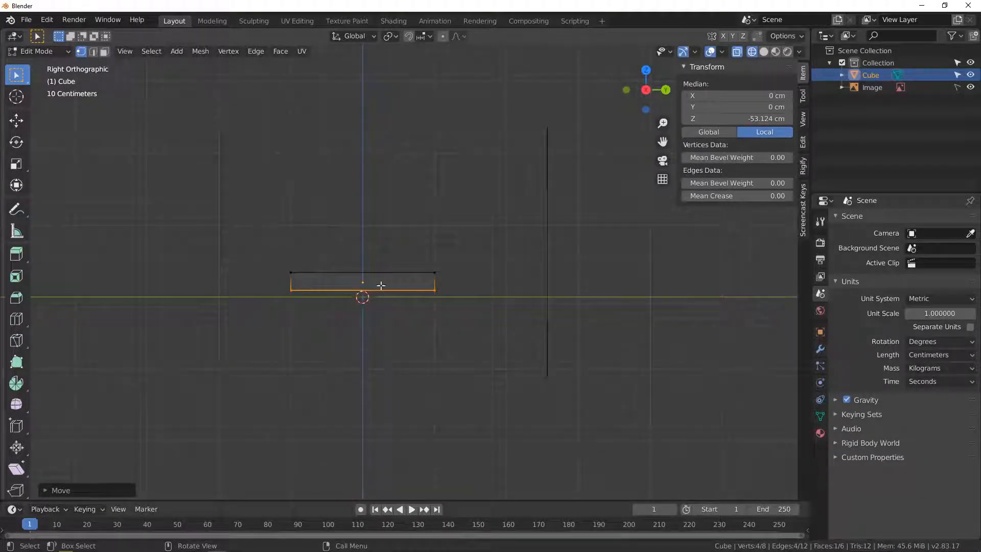
{"action": "scroll", "coordinate": [381, 285], "scroll_direction": "down", "scroll_amount": 2}
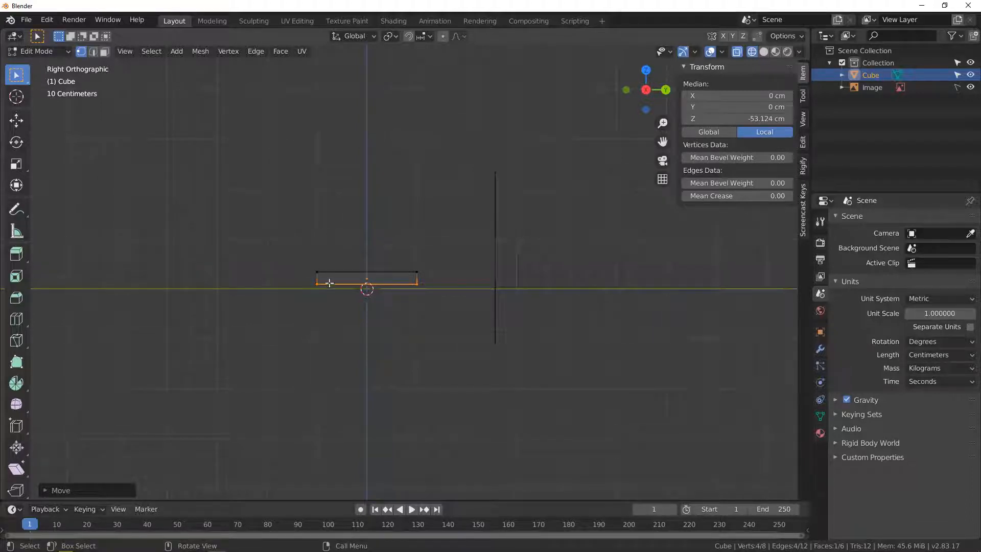
{"action": "scroll", "coordinate": [314, 248], "scroll_direction": "up", "scroll_amount": 6}
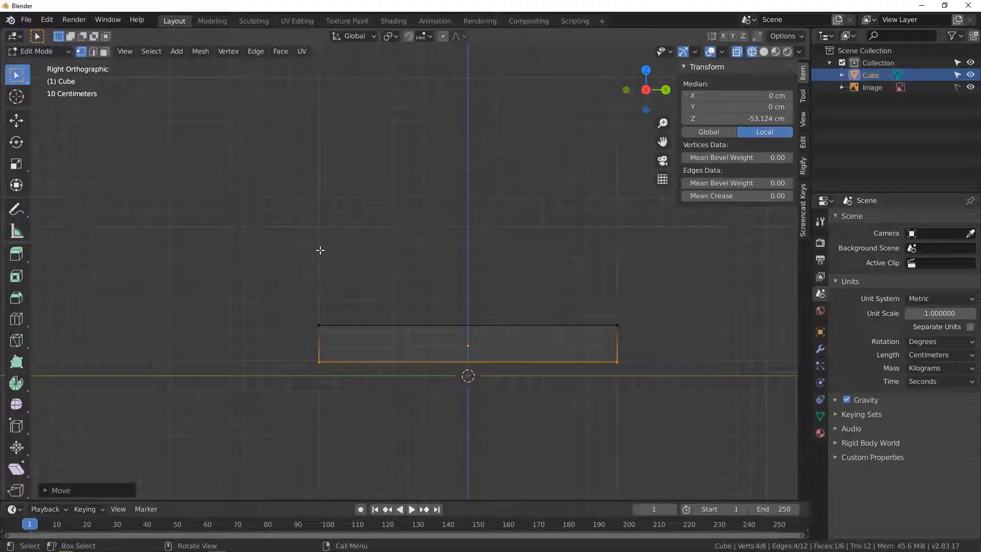
{"action": "left_click_drag", "start_coordinate": [301, 292], "coordinate": [350, 369]}
{"action": "middle_click_drag", "start_coordinate": [429, 307], "coordinate": [312, 285], "text": "shift"}
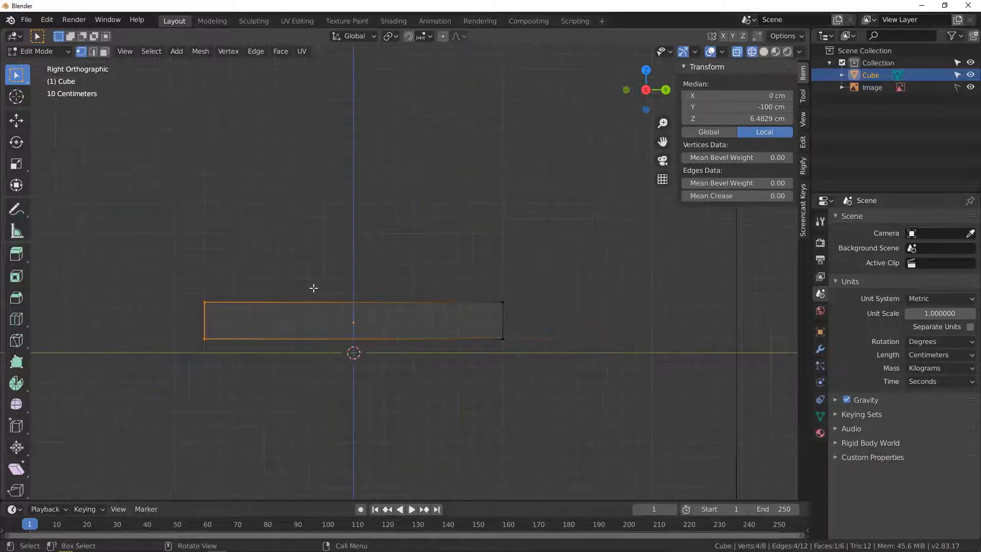
{"action": "key", "text": "g"}
{"action": "key", "text": "y"}
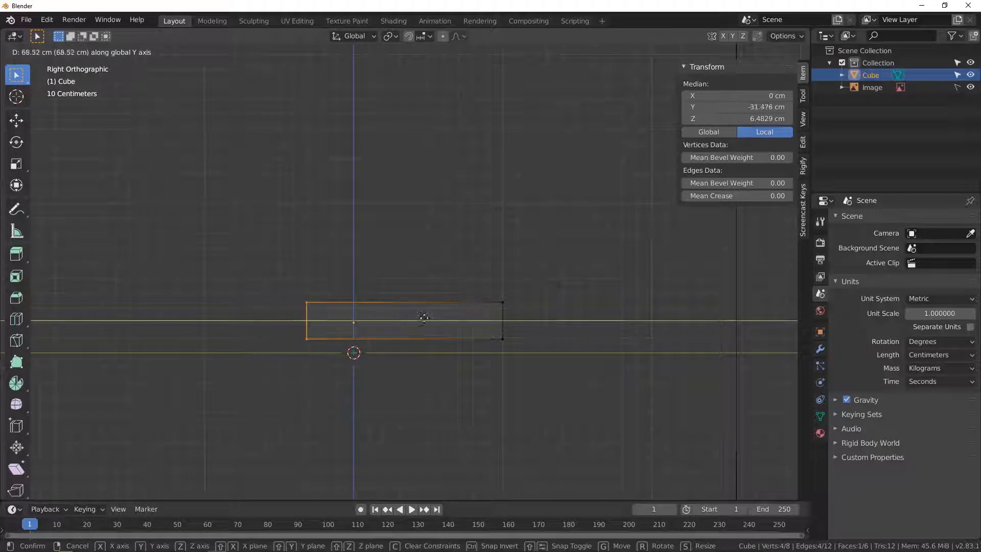
{"action": "left_click", "coordinate": [462, 329]}
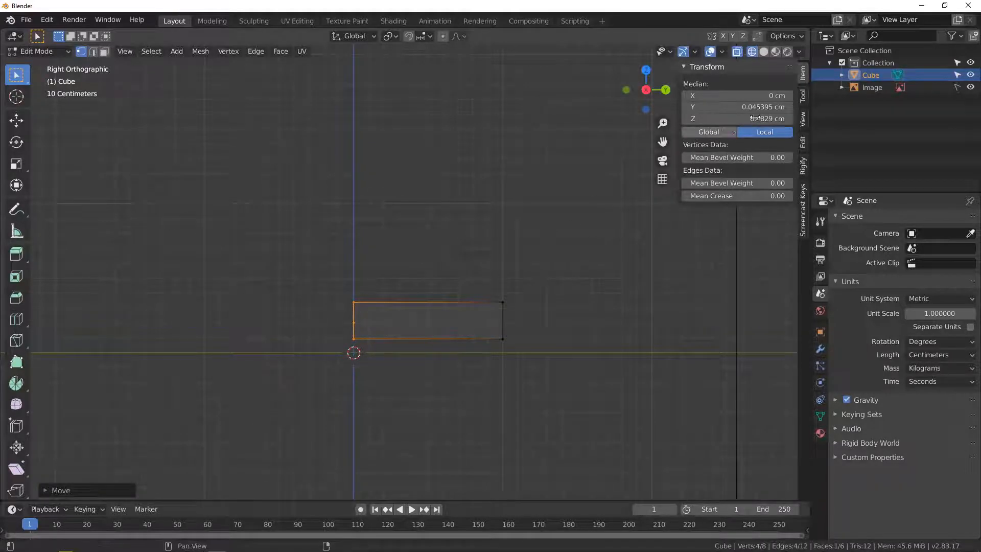
{"action": "scroll", "coordinate": [414, 322], "scroll_direction": "up", "scroll_amount": 3}
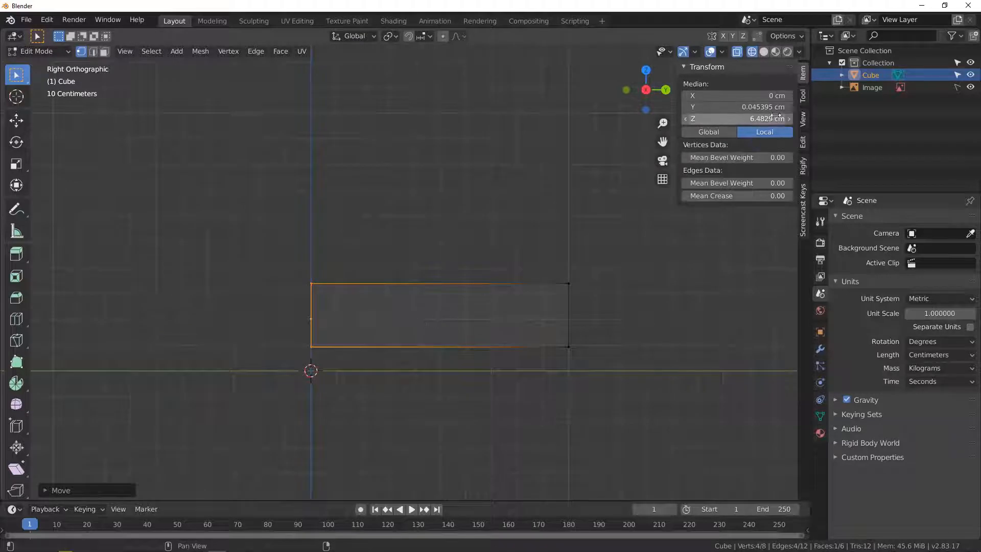
{"action": "left_click", "coordinate": [748, 107]}
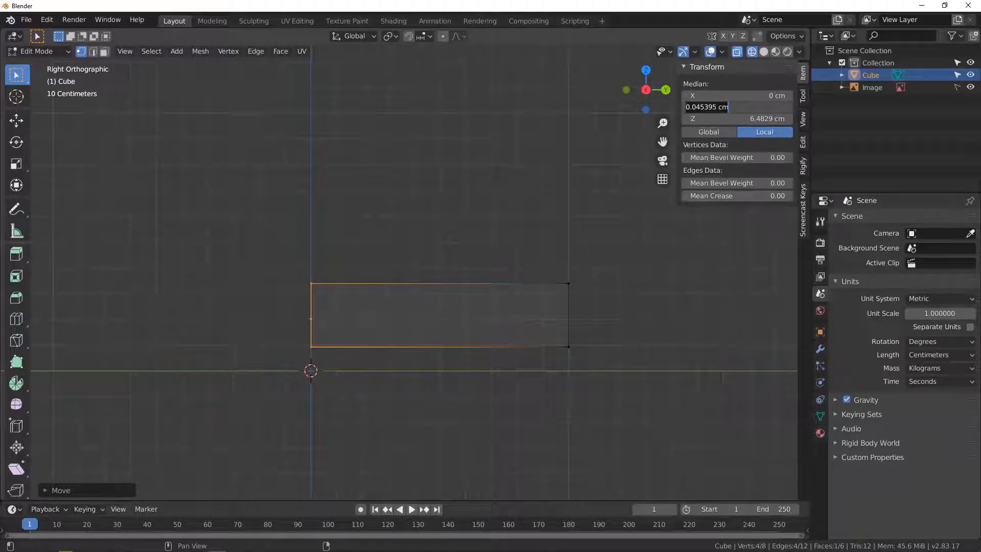
{"action": "key", "text": "Escape"}
In the right side view, move the cube's back vertices along Y to about 60 cm to set the base depth.
{"action": "left_click_drag", "start_coordinate": [543, 252], "coordinate": [630, 400]}
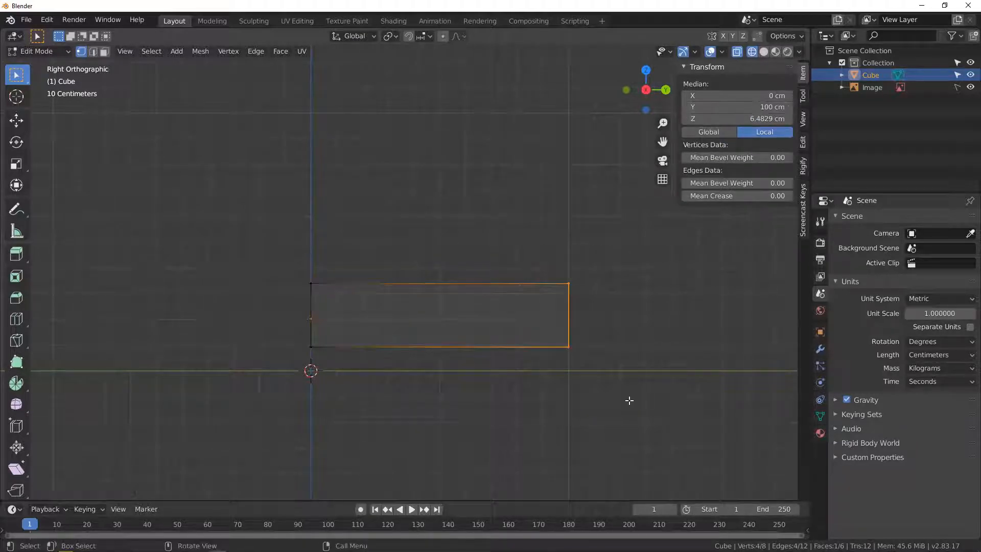
{"action": "middle_click_drag", "start_coordinate": [550, 307], "coordinate": [646, 291], "text": "shift"}
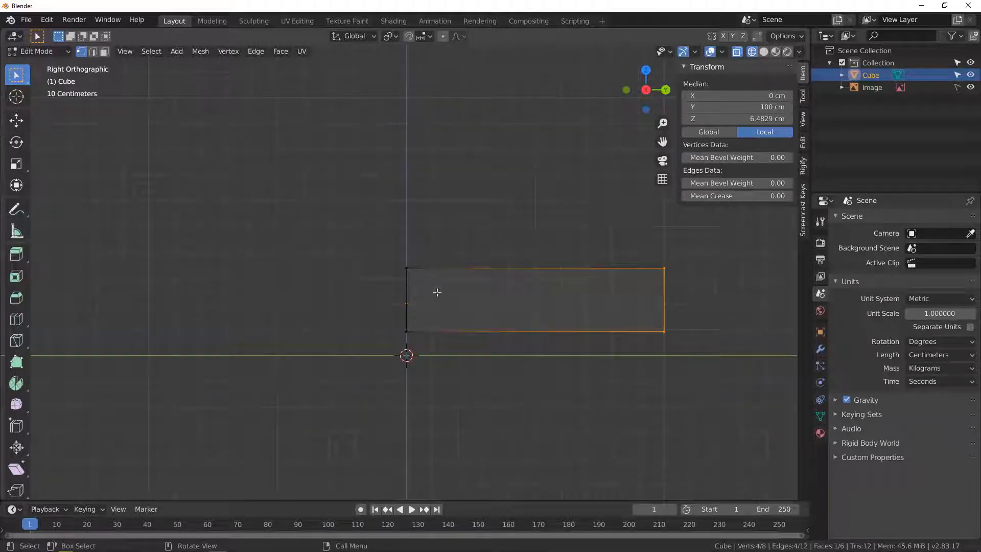
{"action": "middle_click_drag", "start_coordinate": [423, 283], "coordinate": [331, 293], "text": "shift"}
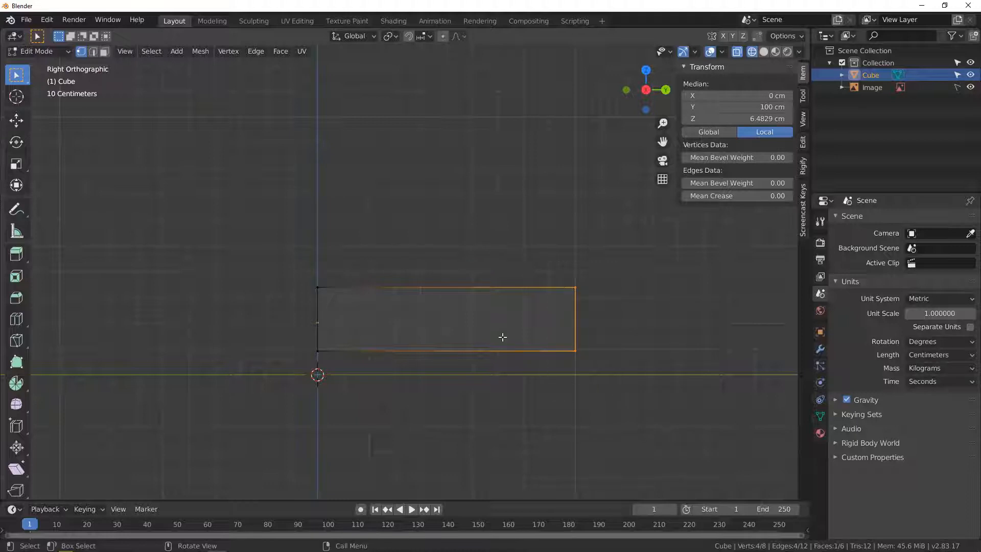
{"action": "key", "text": "g"}
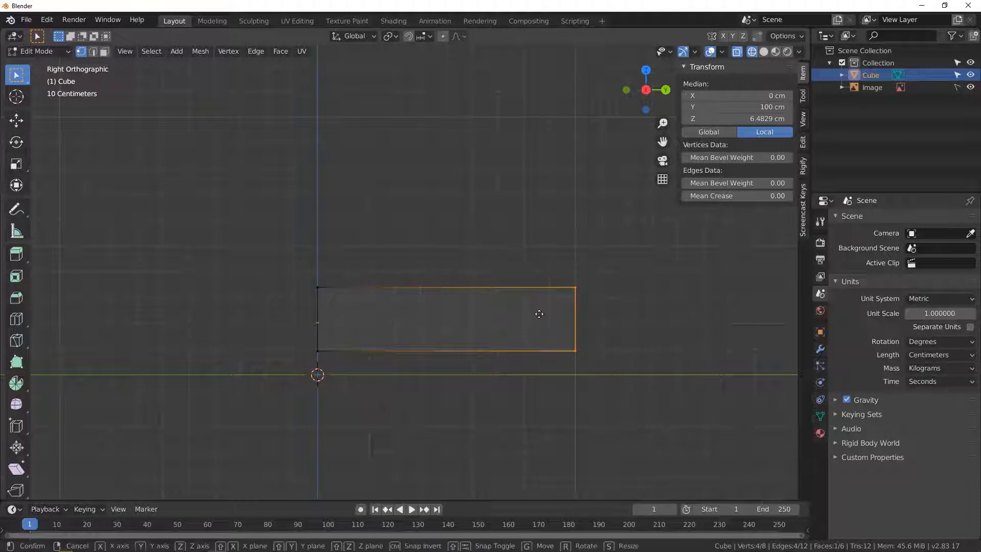
{"action": "key", "text": "y"}
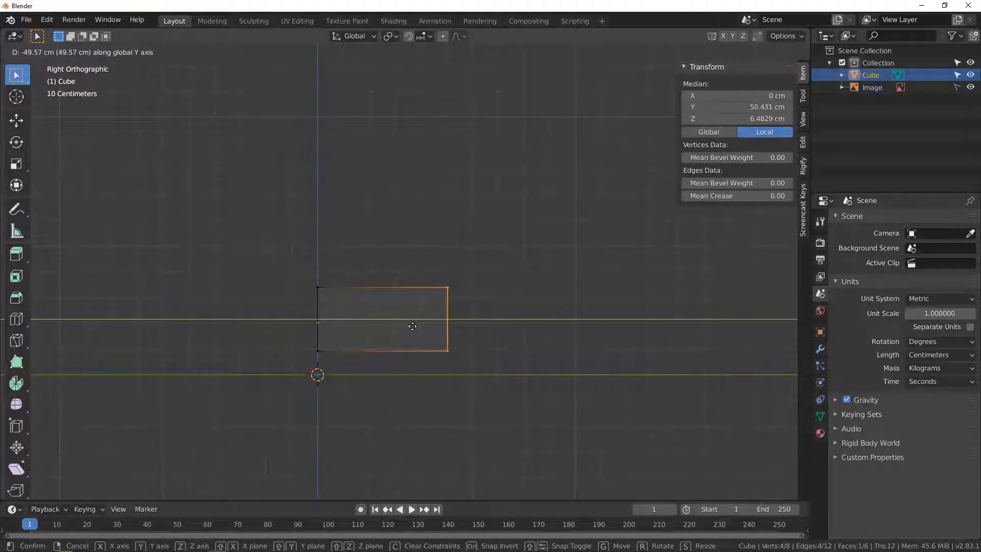
{"action": "left_click", "coordinate": [412, 326]}
{"action": "scroll", "coordinate": [381, 296], "scroll_direction": "up", "scroll_amount": 2}
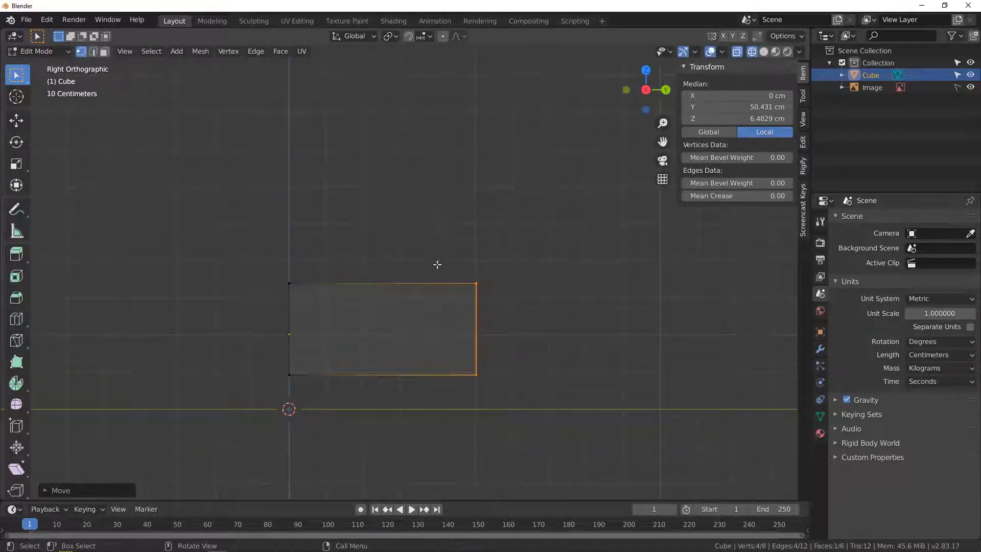
{"action": "left_click_drag", "start_coordinate": [454, 263], "coordinate": [514, 408]}
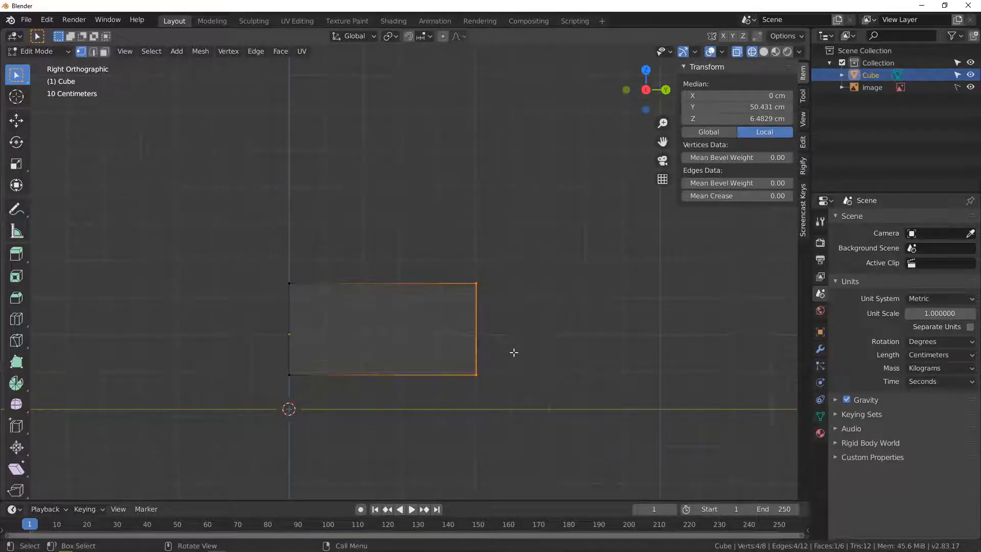
{"action": "key", "text": "g"}
{"action": "key", "text": "y"}
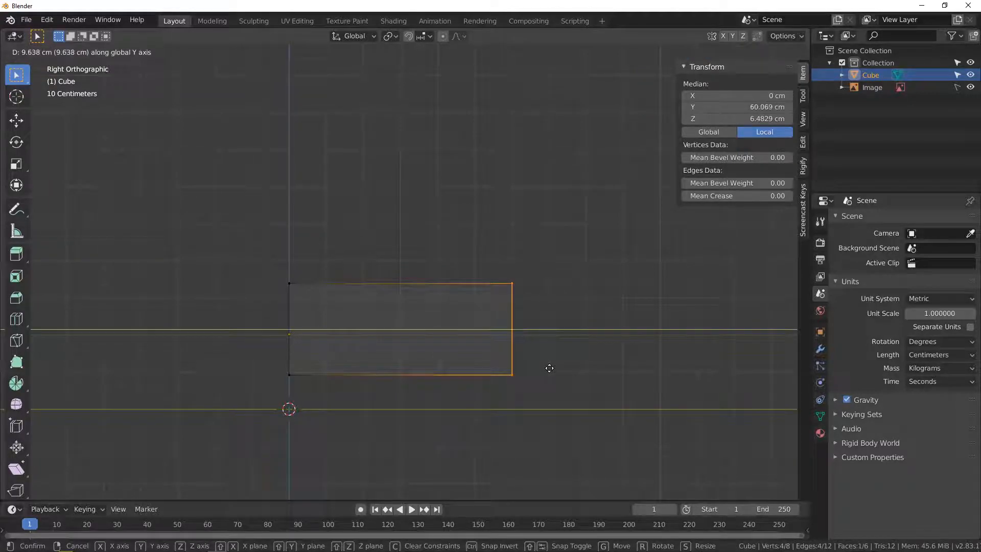
{"action": "left_click", "coordinate": [550, 368]}
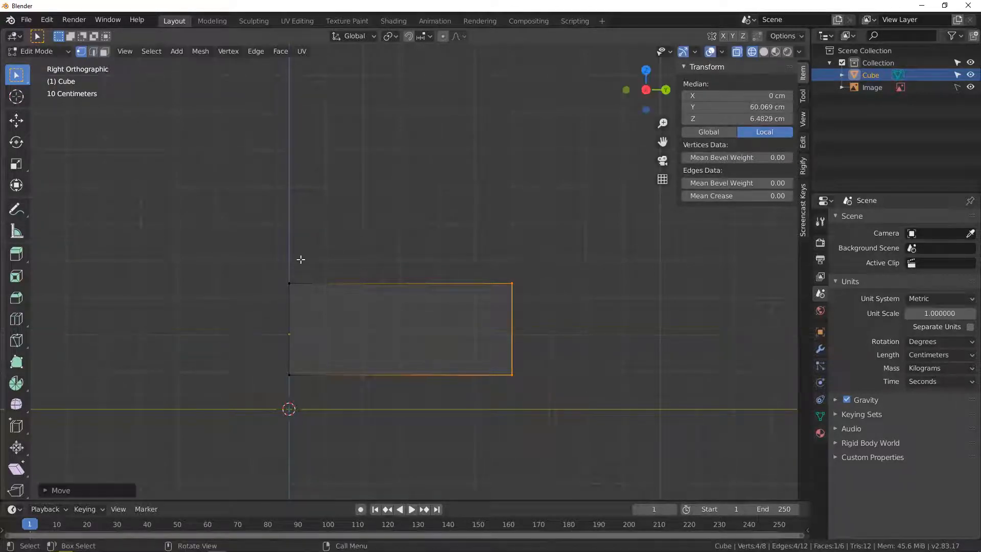
{"action": "scroll", "coordinate": [292, 257], "scroll_direction": "down", "scroll_amount": 1}
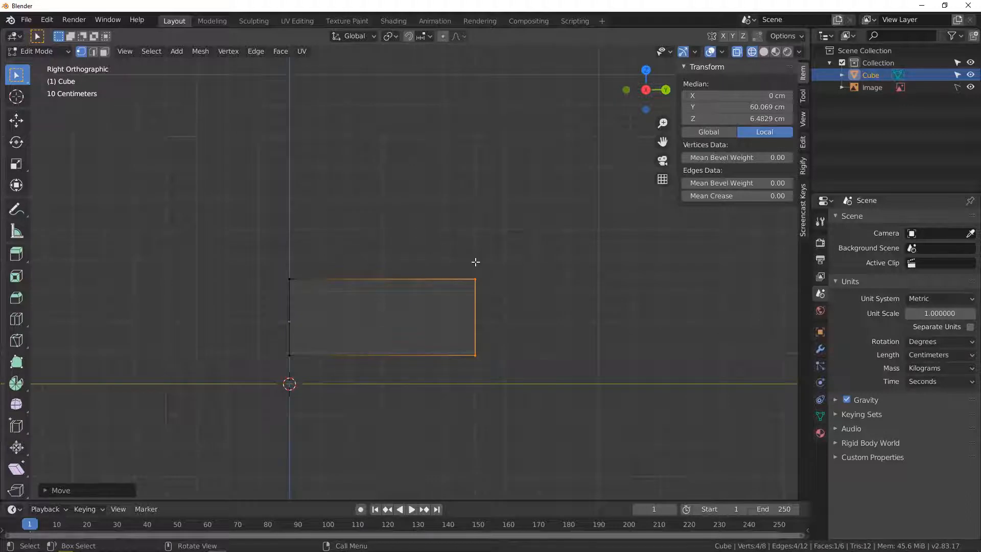
In edge select mode, select the cube's lower edge on the positive X end plus its long upper front and back edges.
{"action": "middle_click_drag", "start_coordinate": [419, 312], "coordinate": [605, 243]}
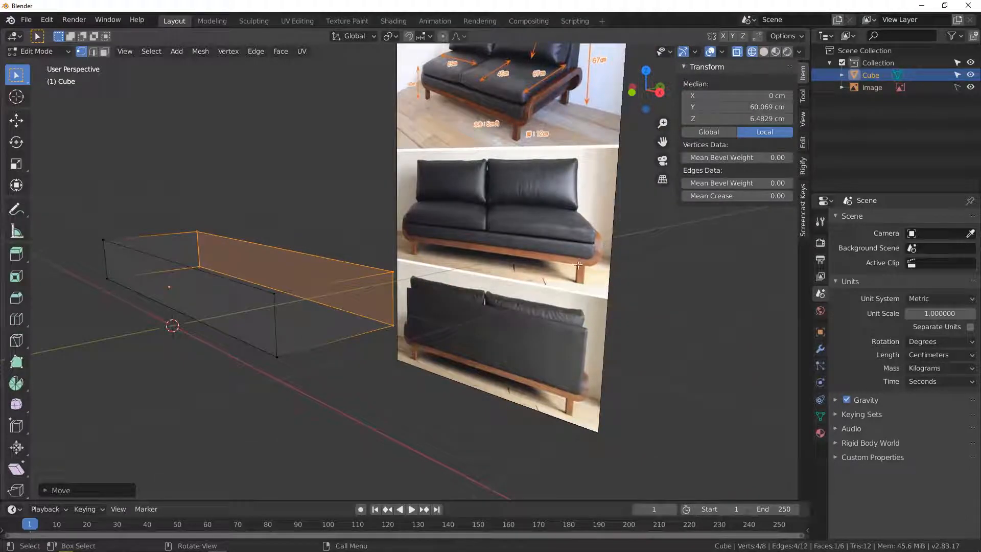
{"action": "middle_click_drag", "start_coordinate": [596, 266], "coordinate": [556, 168]}
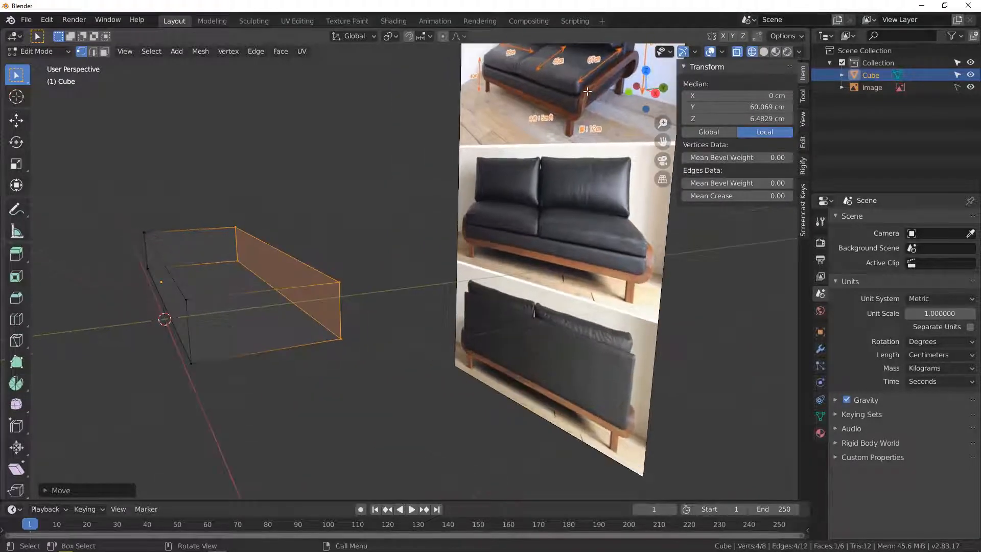
{"action": "scroll", "coordinate": [588, 91], "scroll_direction": "up", "scroll_amount": 5}
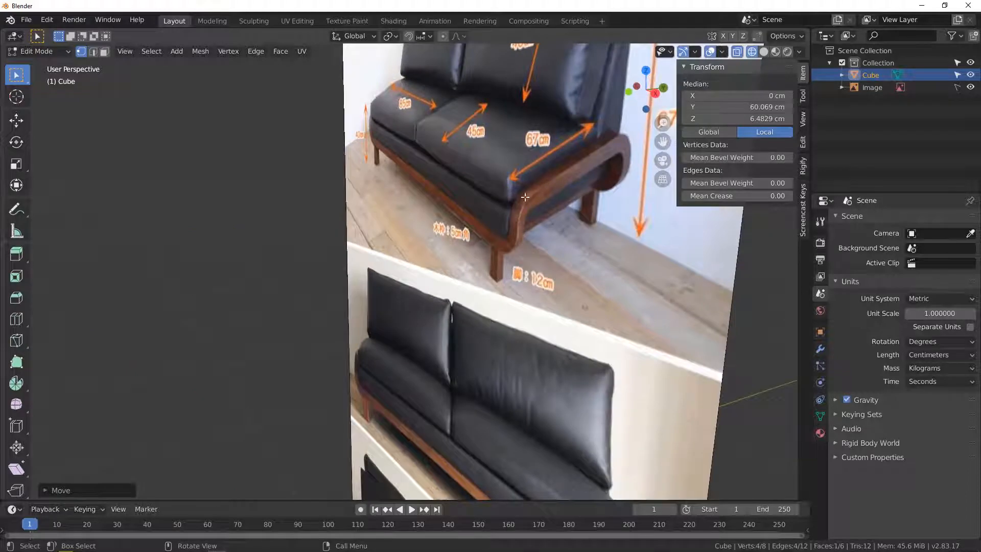
{"action": "scroll", "coordinate": [506, 214], "scroll_direction": "down", "scroll_amount": 6}
{"action": "middle_click_drag", "start_coordinate": [303, 324], "coordinate": [370, 352]}
{"action": "scroll", "coordinate": [387, 351], "scroll_direction": "up", "scroll_amount": 3}
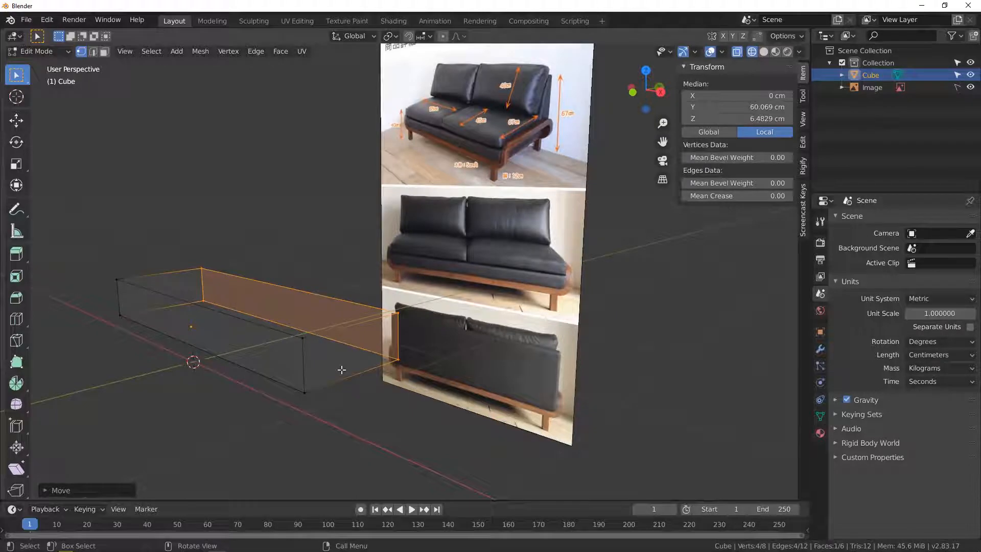
{"action": "key", "text": "2"}
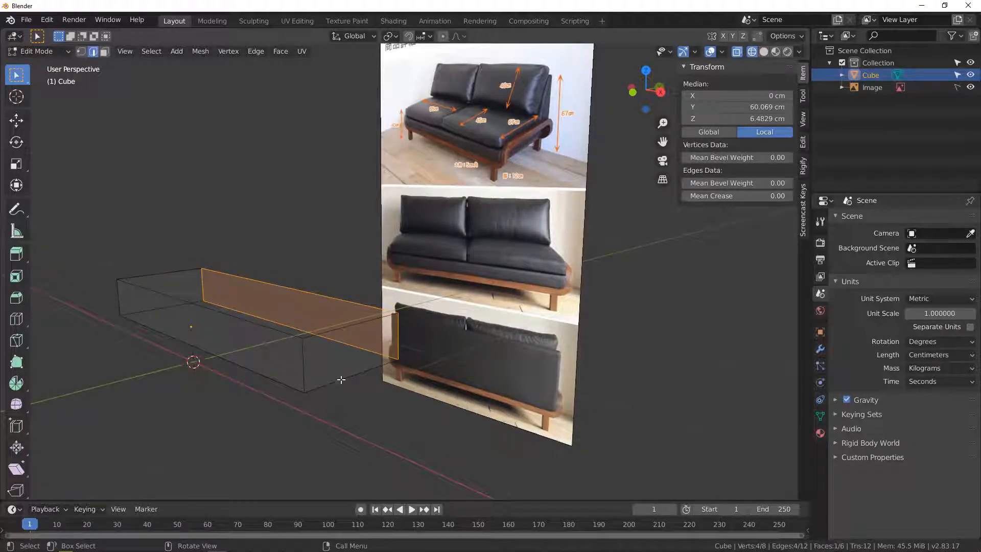
{"action": "left_click", "coordinate": [342, 379]}
{"action": "mouse_move", "coordinate": [332, 379]}
{"action": "middle_mouse_down"}
{"action": "mouse_move", "coordinate": [339, 387]}
{"action": "mouse_move", "coordinate": [342, 375]}
{"action": "middle_mouse_up"}
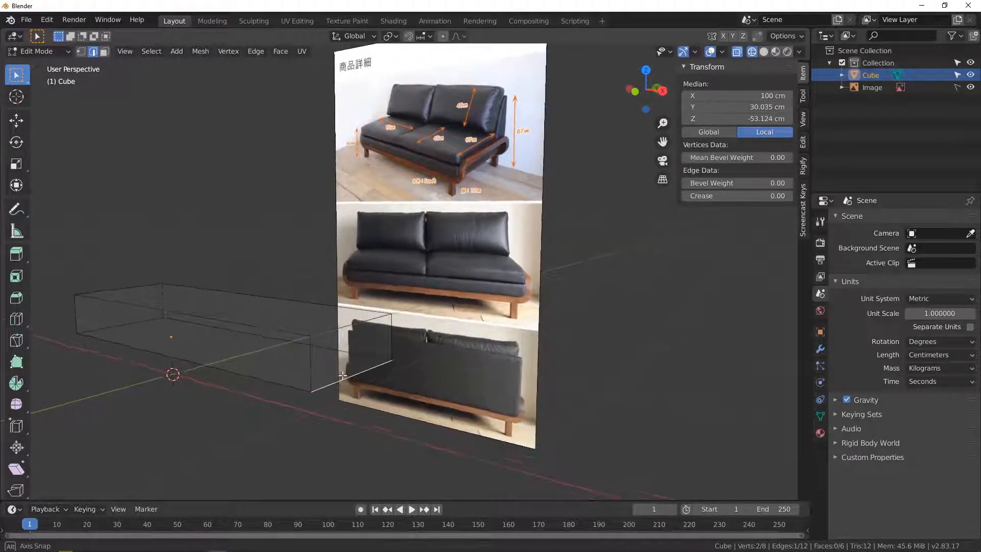
{"action": "left_click", "coordinate": [287, 331], "text": "shift"}
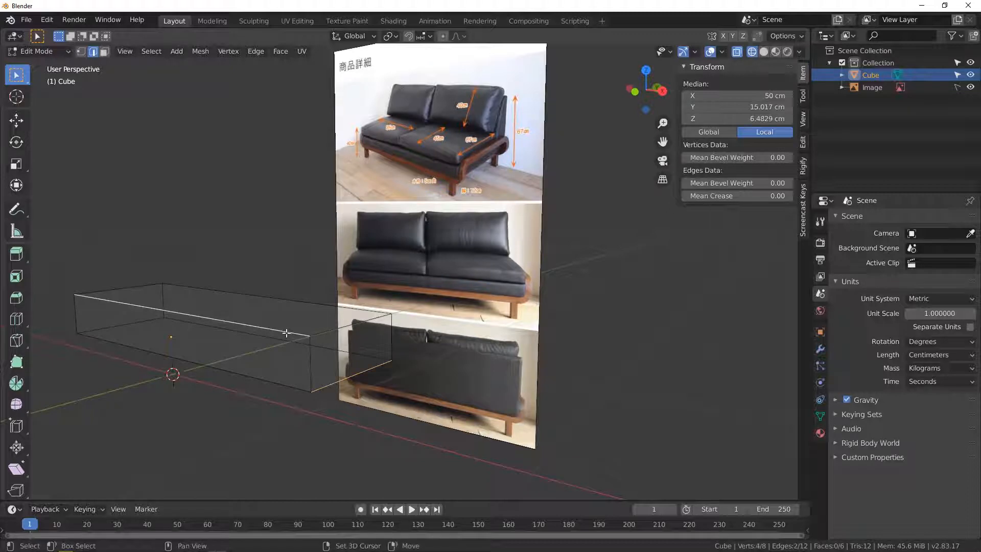
{"action": "left_click", "coordinate": [371, 309], "text": "shift"}
{"action": "middle_click_drag", "start_coordinate": [371, 309], "coordinate": [326, 383]}
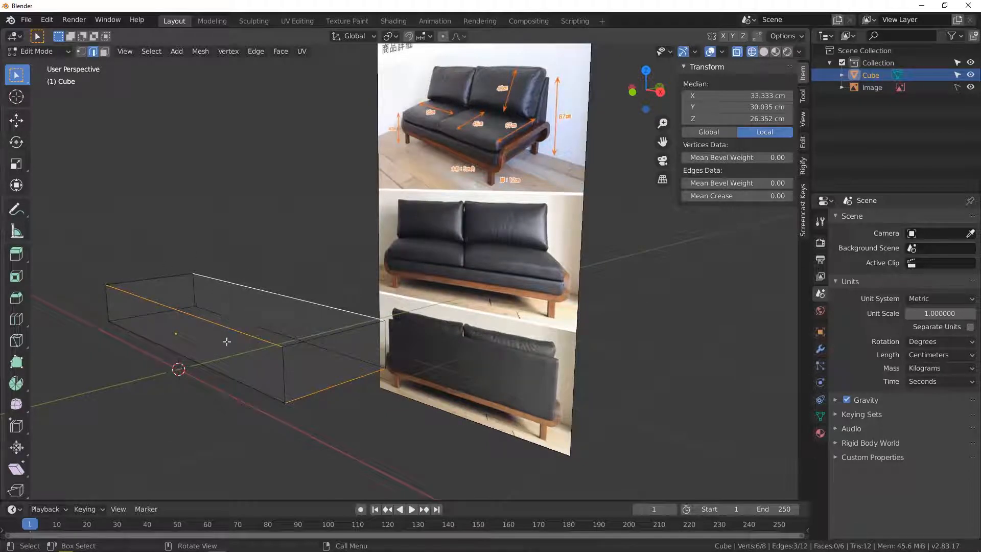
Switch the viewport to solid shading and try to bevel the three selected edges.
{"action": "scroll", "coordinate": [257, 366], "scroll_direction": "up", "scroll_amount": 3}
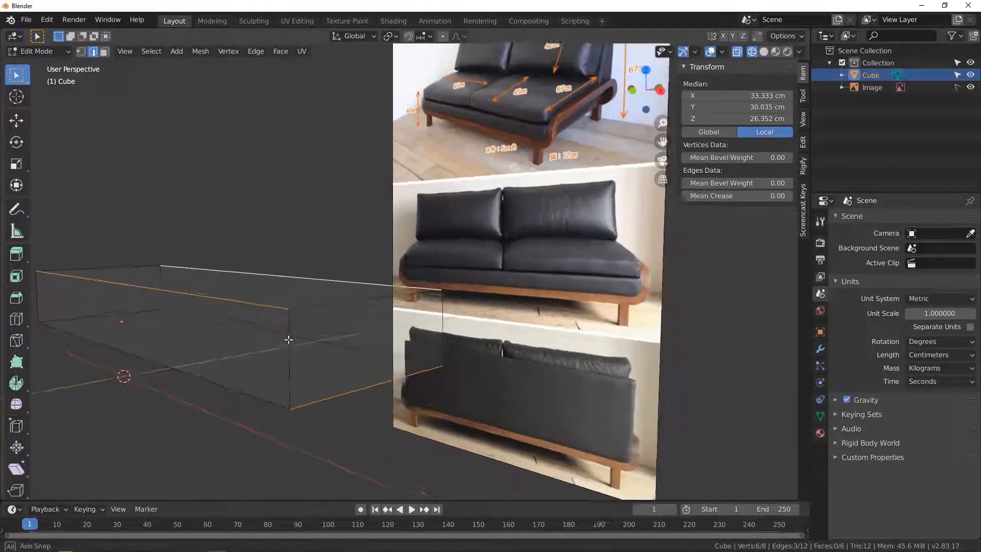
{"action": "middle_click_drag", "start_coordinate": [384, 324], "coordinate": [400, 344]}
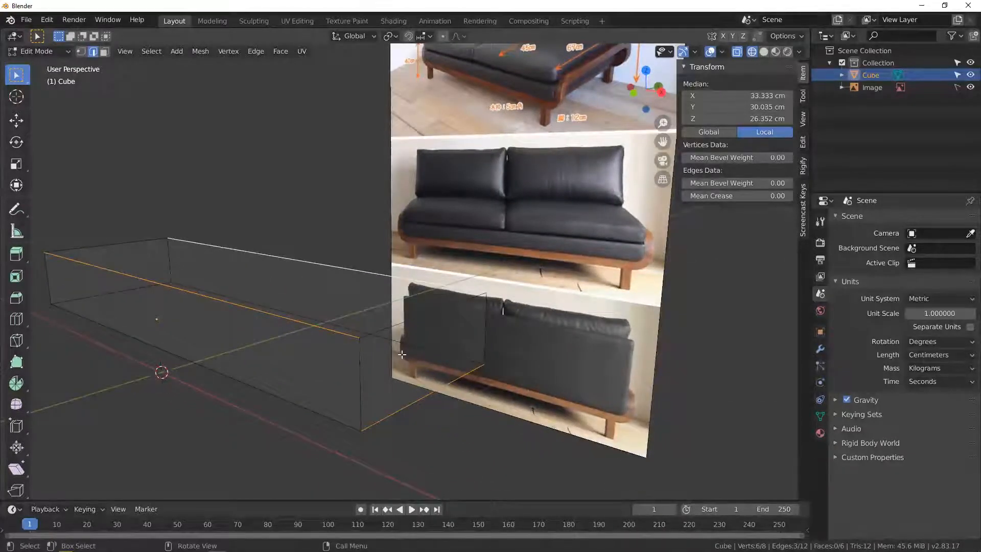
{"action": "key", "text": "z"}
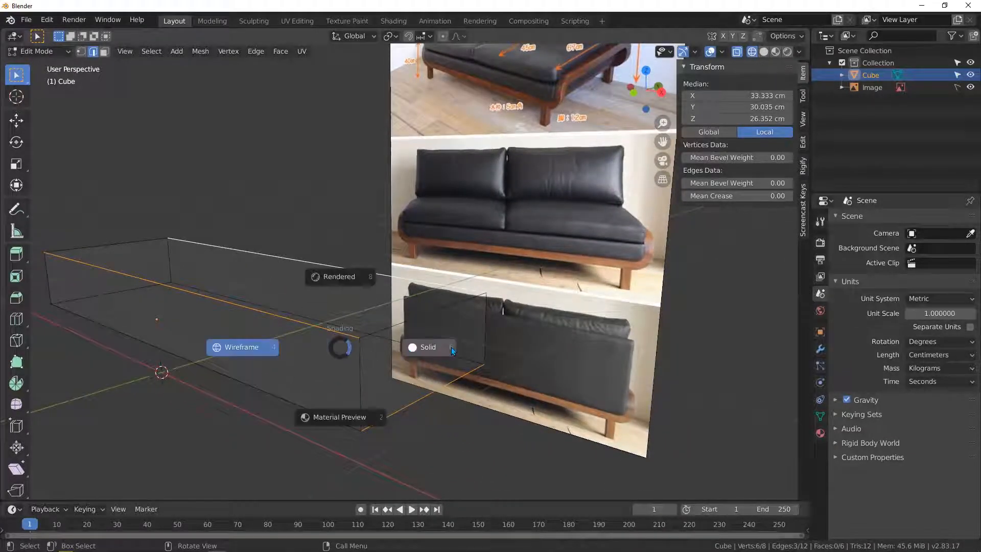
{"action": "left_click", "coordinate": [451, 348]}
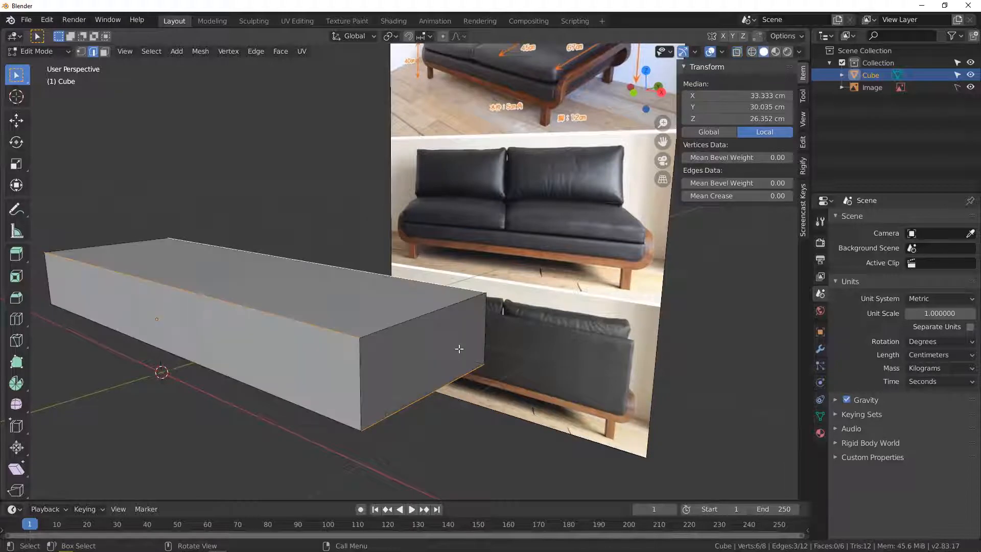
{"action": "key", "text": "ctrl+b"}
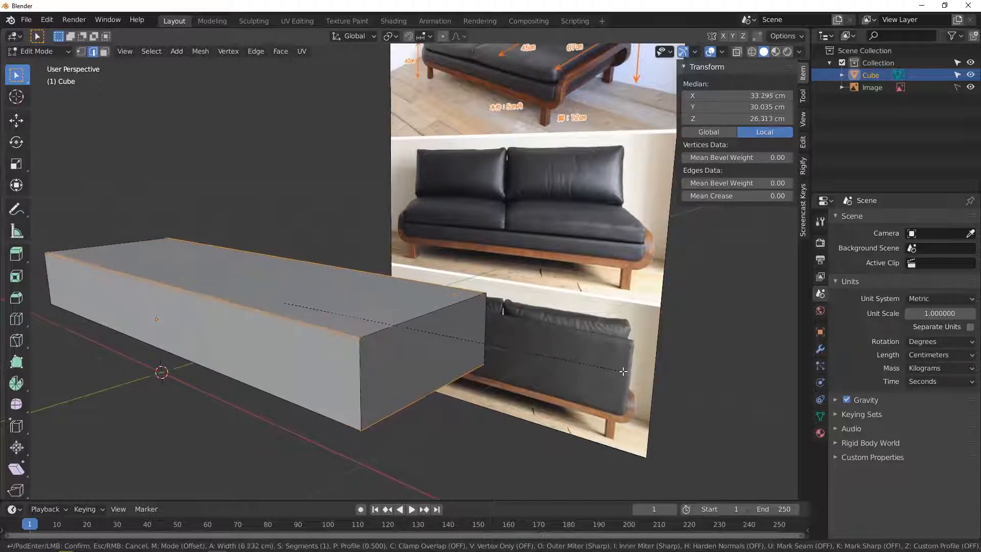
{"action": "key", "text": "Escape"}
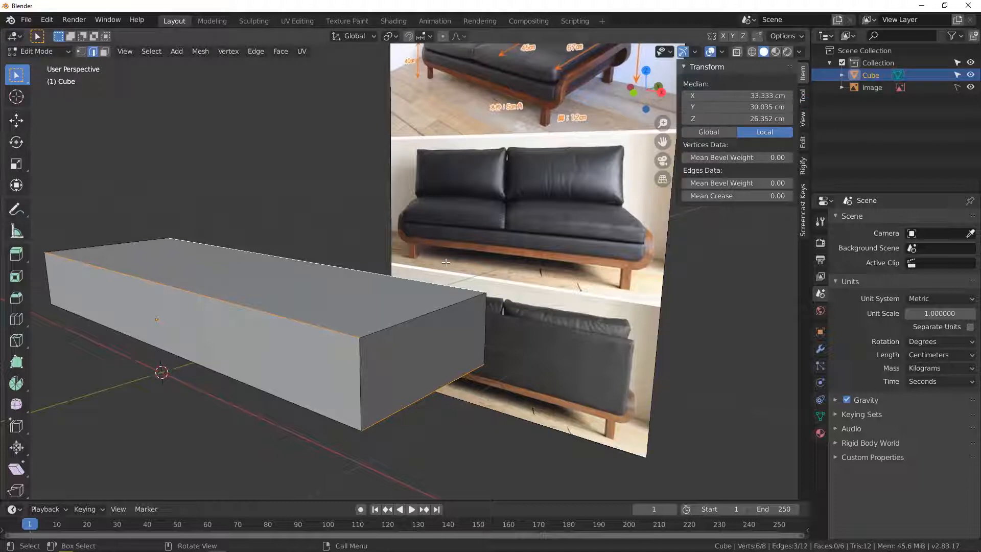
Apply the cube's scale in Object Mode and return to Edit Mode.
{"action": "key", "text": "Tab"}
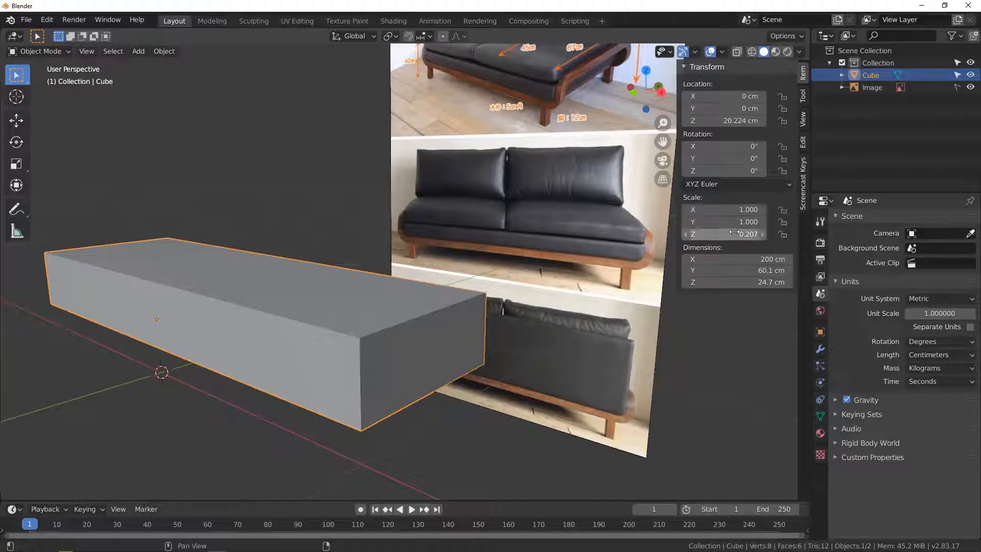
{"action": "middle_click_drag", "start_coordinate": [373, 293], "coordinate": [362, 322]}
{"action": "key", "text": "ctrl+a"}
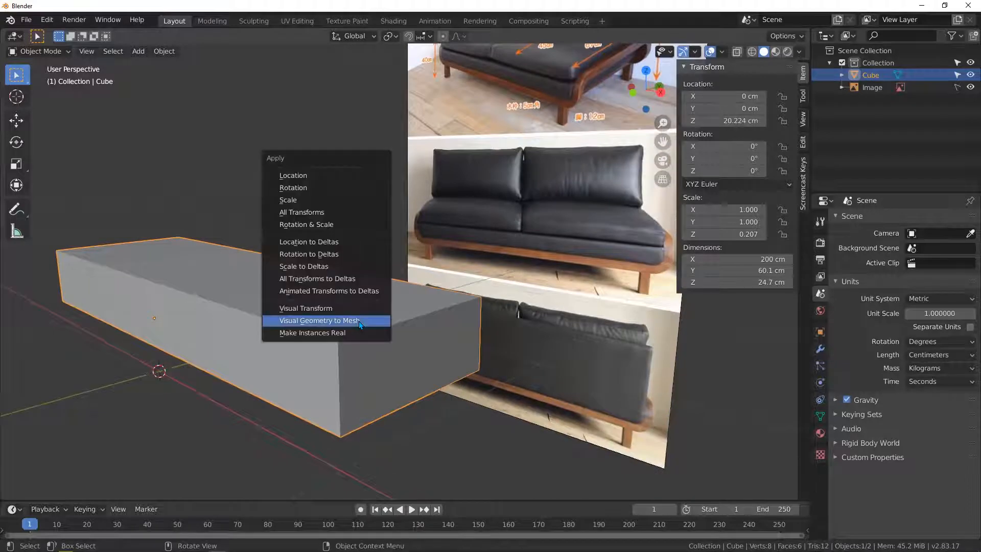
{"action": "left_click", "coordinate": [293, 199]}
{"action": "middle_click_drag", "start_coordinate": [353, 337], "coordinate": [355, 337]}
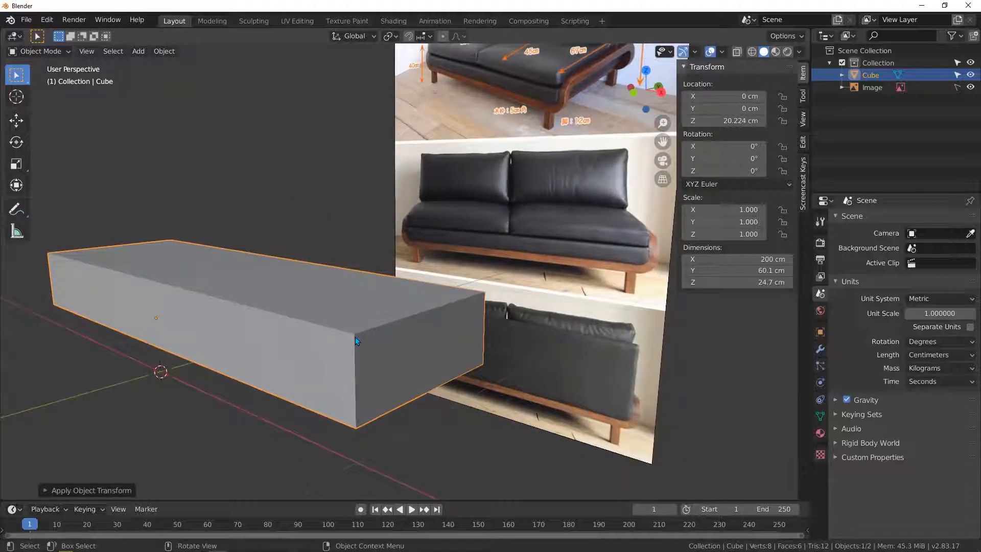
{"action": "key", "text": "Tab"}
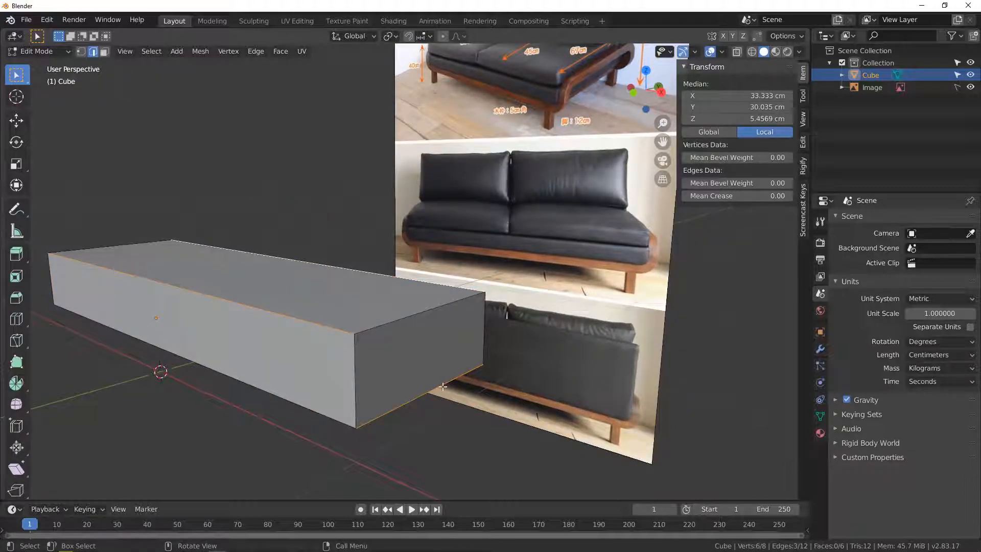
Try to bevel the selected edges about 9.4 cm wide with 8 segments.
{"action": "key", "text": "ctrl+b"}
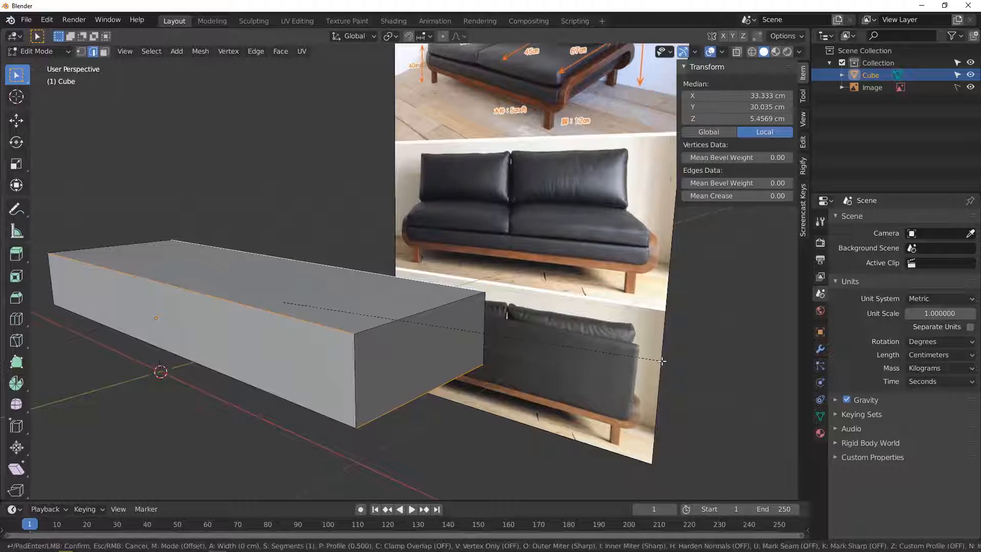
{"action": "scroll", "coordinate": [676, 367], "scroll_direction": "up", "scroll_amount": 3}
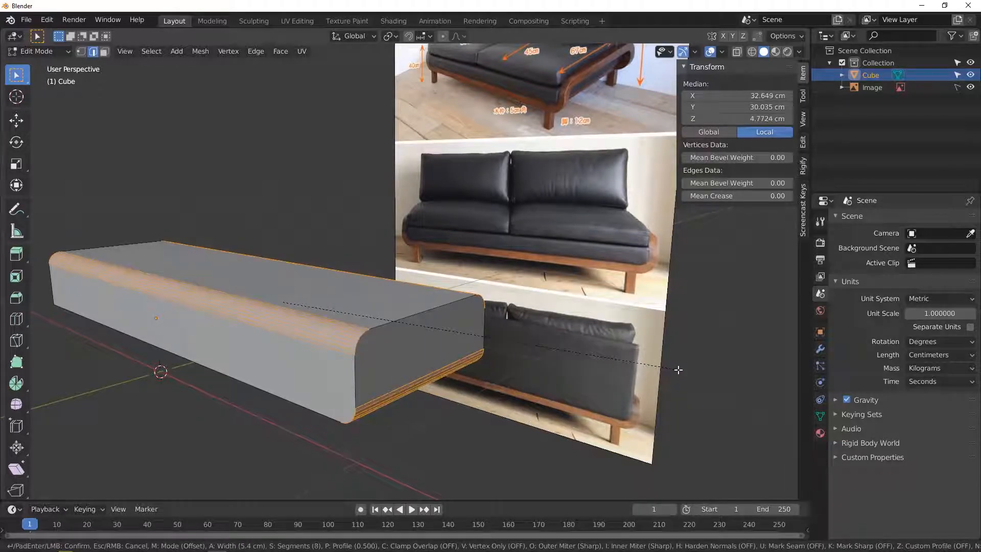
{"action": "scroll", "coordinate": [681, 373], "scroll_direction": "up", "scroll_amount": 4}
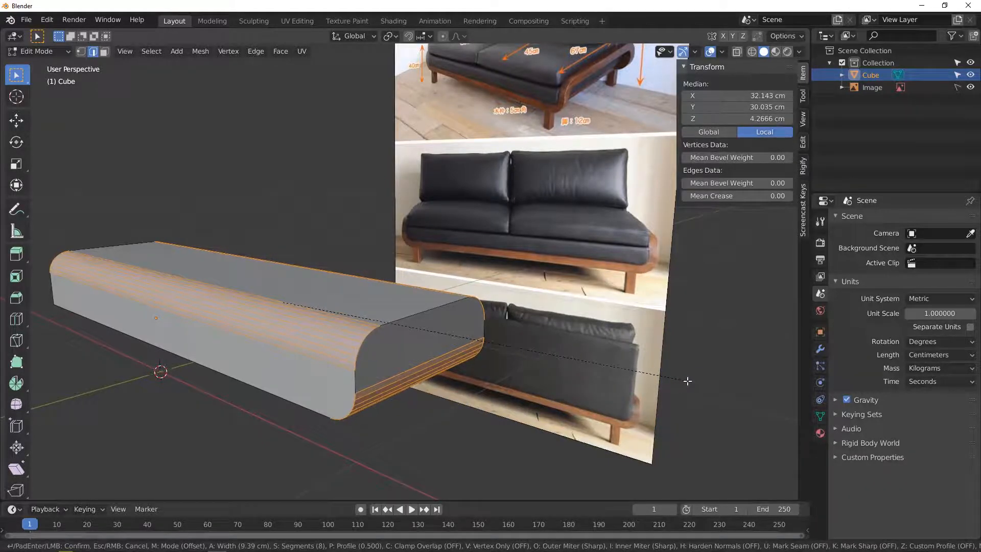
{"action": "key", "text": "Escape"}
In front wireframe view, bevel the three selected edges about 11.3 cm wide with 8 segments to match the frame's curve.
{"action": "key", "text": "KP_1"}
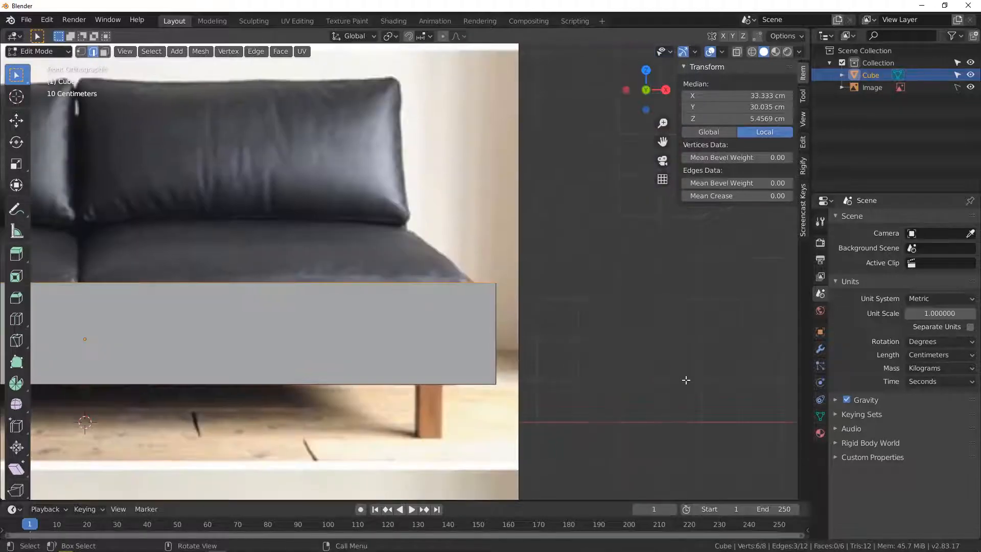
{"action": "key", "text": "z"}
{"action": "left_click", "coordinate": [553, 339]}
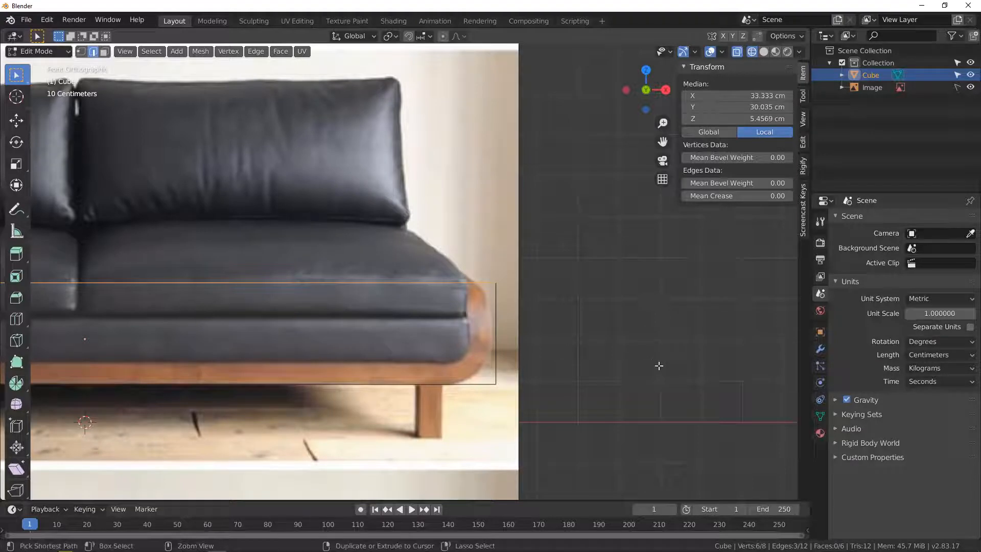
{"action": "key", "text": "ctrl+b"}
{"action": "scroll", "coordinate": [690, 378], "scroll_direction": "up", "scroll_amount": 2}
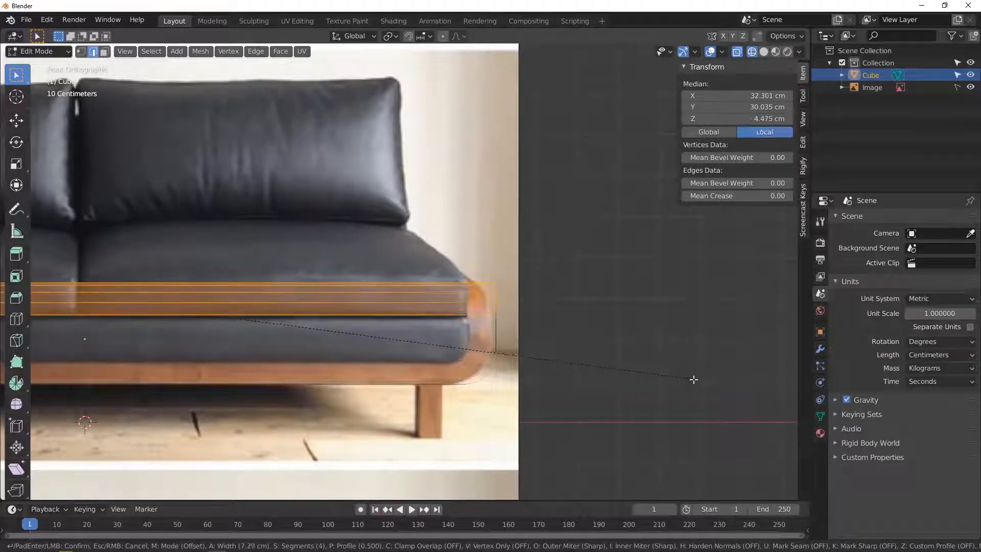
{"action": "scroll", "coordinate": [703, 387], "scroll_direction": "up", "scroll_amount": 3}
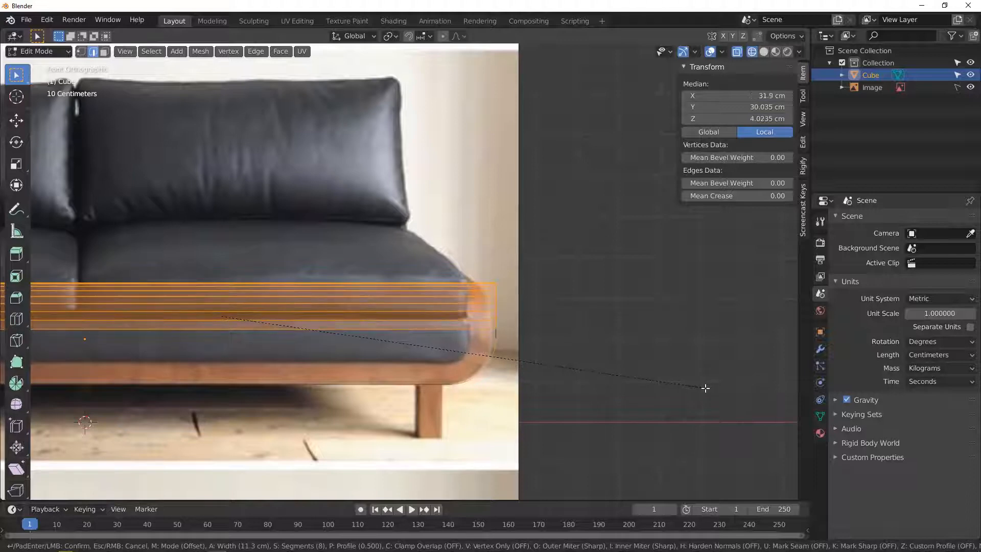
{"action": "left_click", "coordinate": [705, 388]}
Return the viewport to solid shading and inspect the bevelled block in perspective.
{"action": "mouse_move", "coordinate": [614, 350]}
{"action": "middle_mouse_down"}
{"action": "mouse_move", "coordinate": [443, 339]}
{"action": "mouse_move", "coordinate": [486, 333]}
{"action": "mouse_move", "coordinate": [462, 318]}
{"action": "mouse_move", "coordinate": [491, 333]}
{"action": "mouse_move", "coordinate": [536, 385]}
{"action": "mouse_move", "coordinate": [294, 327]}
{"action": "mouse_move", "coordinate": [332, 327]}
{"action": "middle_mouse_up"}
{"action": "scroll", "coordinate": [439, 339], "scroll_direction": "up", "scroll_amount": 1}
{"action": "key", "text": "z"}
{"action": "left_click", "coordinate": [470, 330]}
{"action": "mouse_move", "coordinate": [328, 321]}
{"action": "middle_mouse_down"}
{"action": "mouse_move", "coordinate": [267, 305]}
{"action": "mouse_move", "coordinate": [337, 310]}
{"action": "middle_mouse_up"}
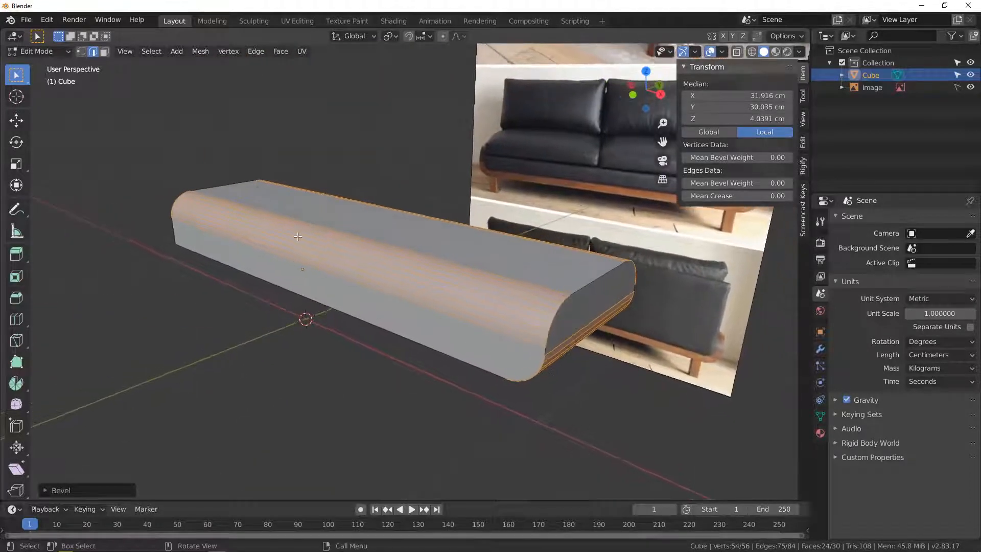
{"action": "middle_click_drag", "start_coordinate": [298, 236], "coordinate": [316, 263]}
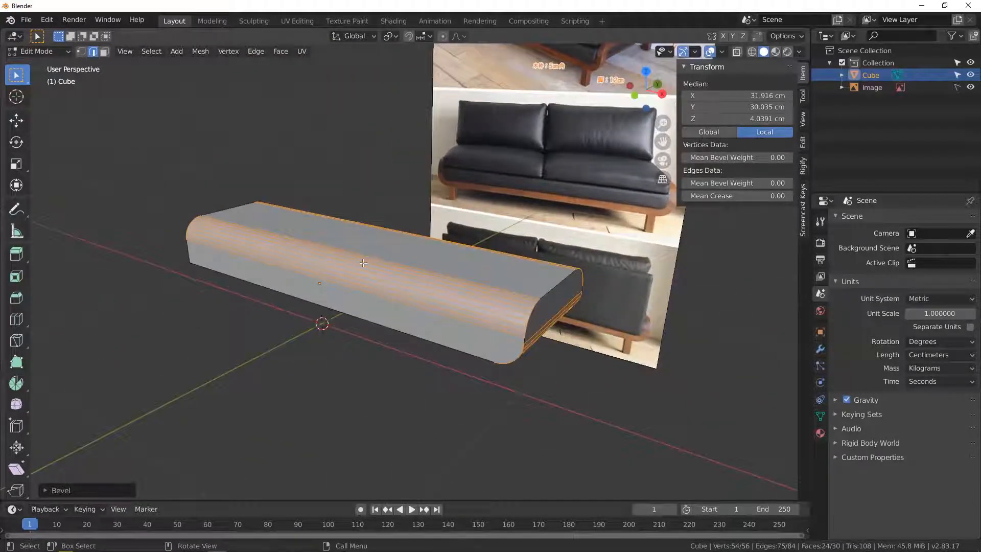
{"action": "middle_click_drag", "start_coordinate": [323, 298], "coordinate": [352, 288]}
In Object Mode, add a Mirror modifier on the X axis to the block, with Bisect X and Clipping enabled.
{"action": "key", "text": "Tab"}
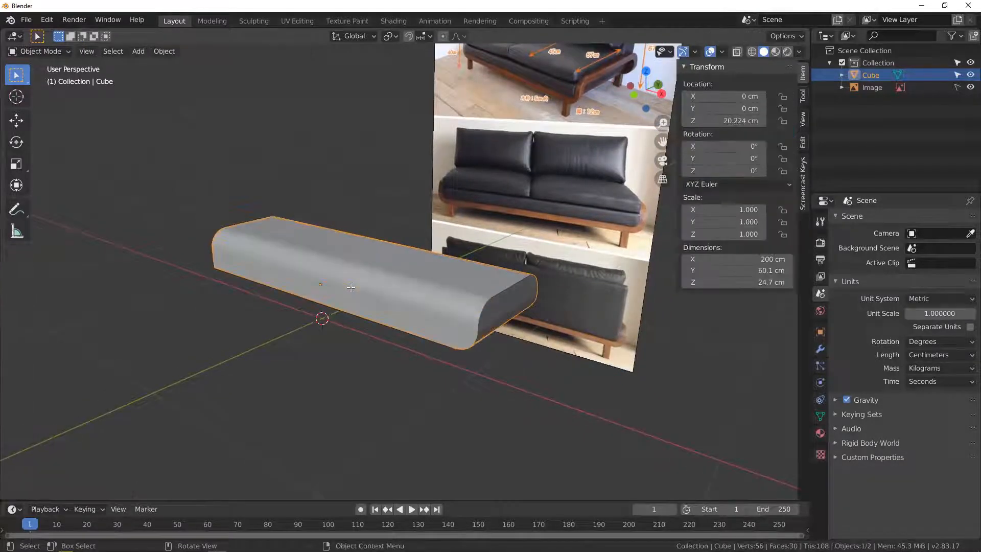
{"action": "left_click", "coordinate": [820, 350]}
{"action": "left_click", "coordinate": [883, 223]}
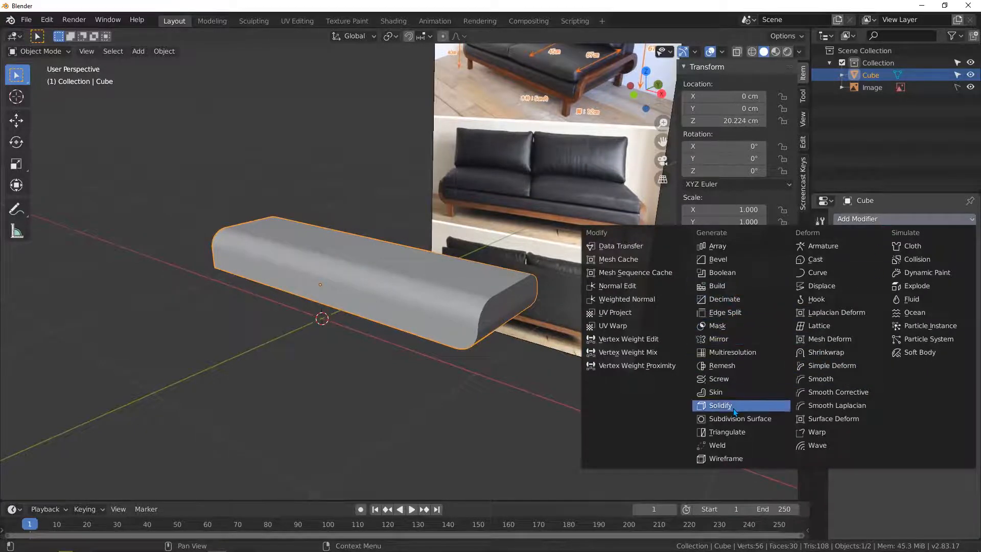
{"action": "left_click", "coordinate": [724, 341]}
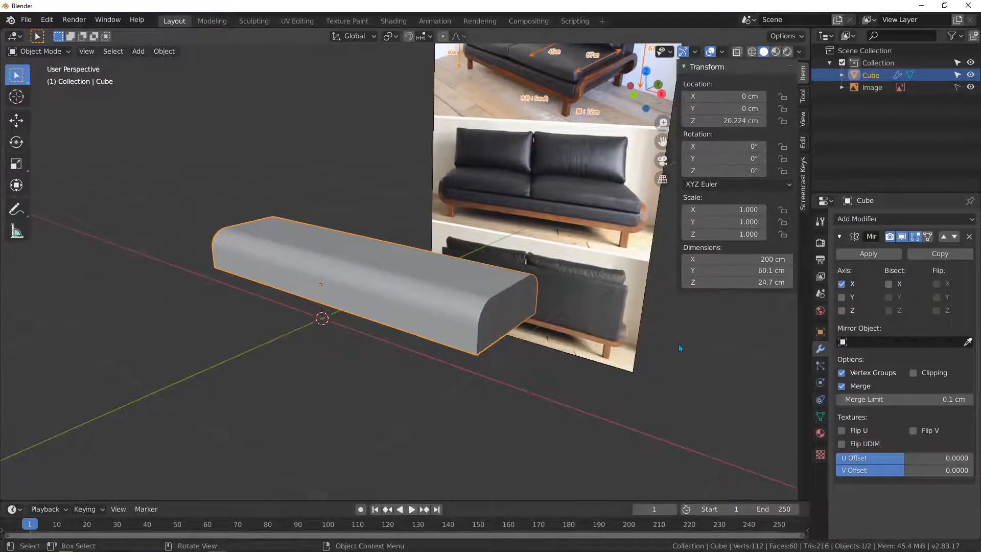
{"action": "middle_click_drag", "start_coordinate": [326, 311], "coordinate": [348, 309]}
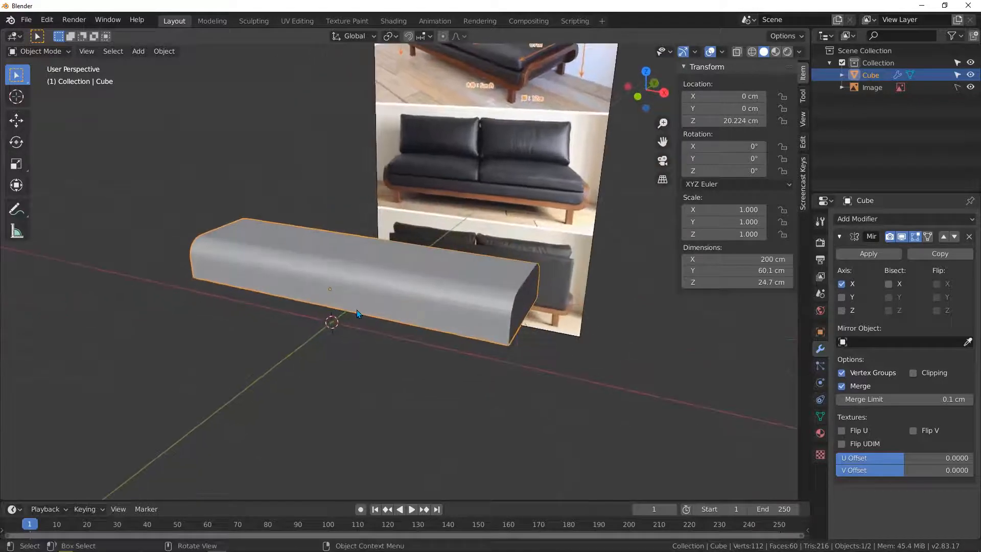
{"action": "left_click", "coordinate": [889, 284]}
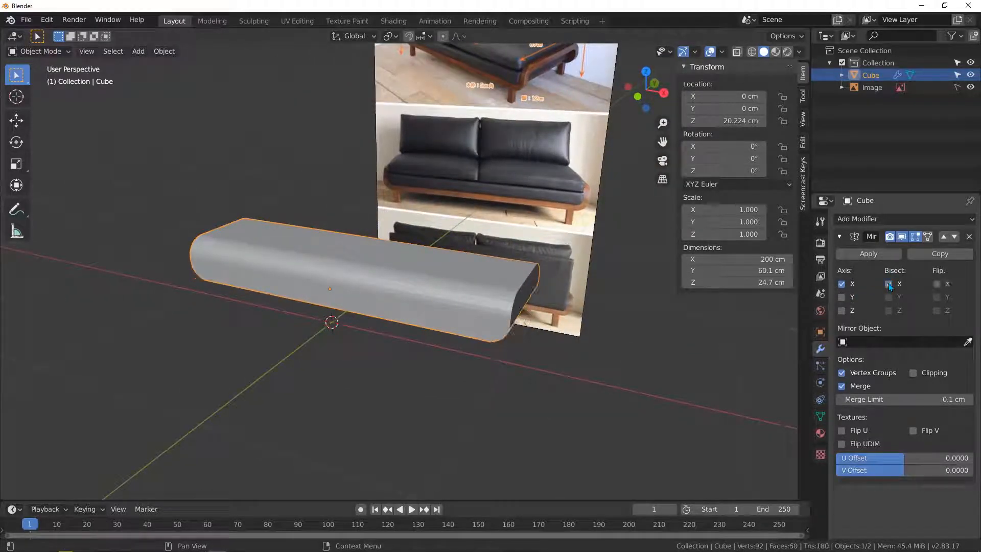
{"action": "middle_click_drag", "start_coordinate": [376, 307], "coordinate": [537, 306]}
{"action": "left_click", "coordinate": [913, 374]}
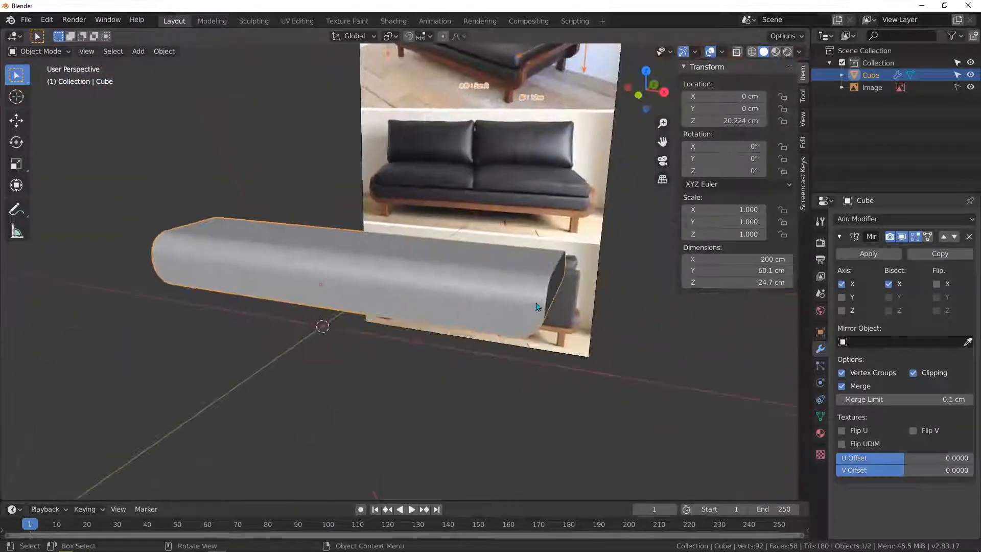
In face select mode, select the positive X end face and the path of faces around the lower curve to the underside.
{"action": "middle_click_drag", "start_coordinate": [424, 320], "coordinate": [465, 316]}
{"action": "key", "text": "Tab"}
{"action": "key", "text": "3"}
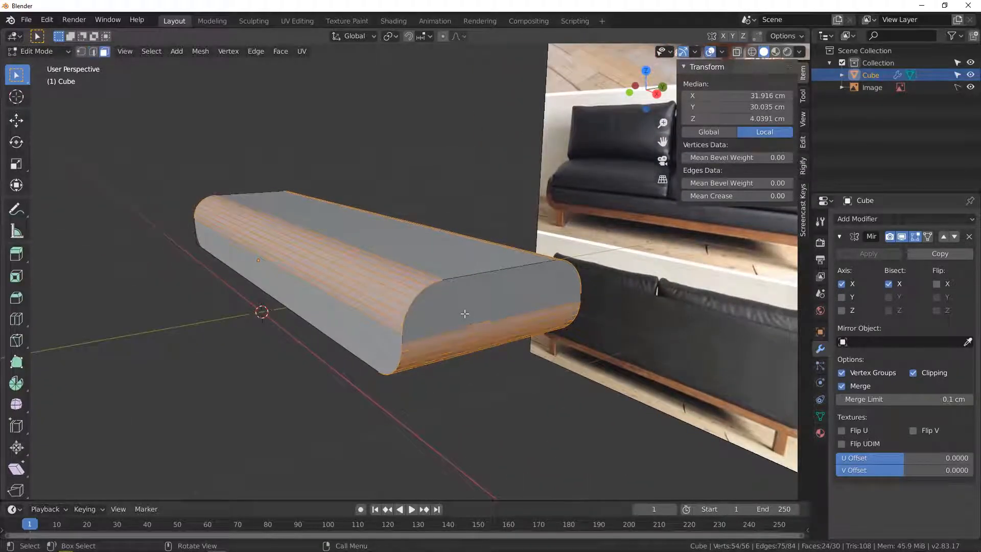
{"action": "left_click", "coordinate": [465, 302]}
{"action": "middle_click_drag", "start_coordinate": [464, 302], "coordinate": [400, 381]}
{"action": "left_click", "coordinate": [400, 381], "text": "ctrl"}
{"action": "middle_click_drag", "start_coordinate": [430, 315], "coordinate": [474, 383]}
{"action": "scroll", "coordinate": [474, 383], "scroll_direction": "up", "scroll_amount": 5}
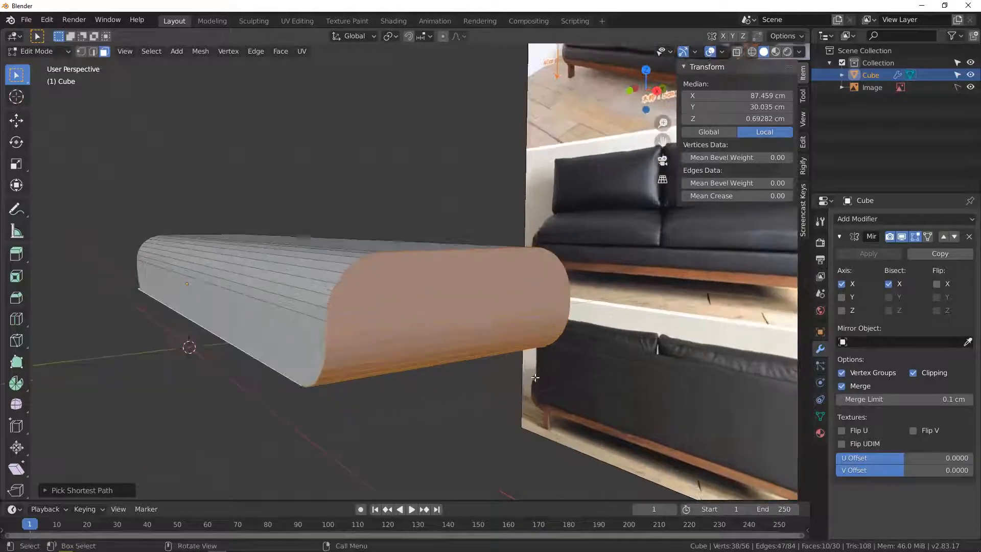
{"action": "middle_click_drag", "start_coordinate": [562, 369], "coordinate": [609, 377]}
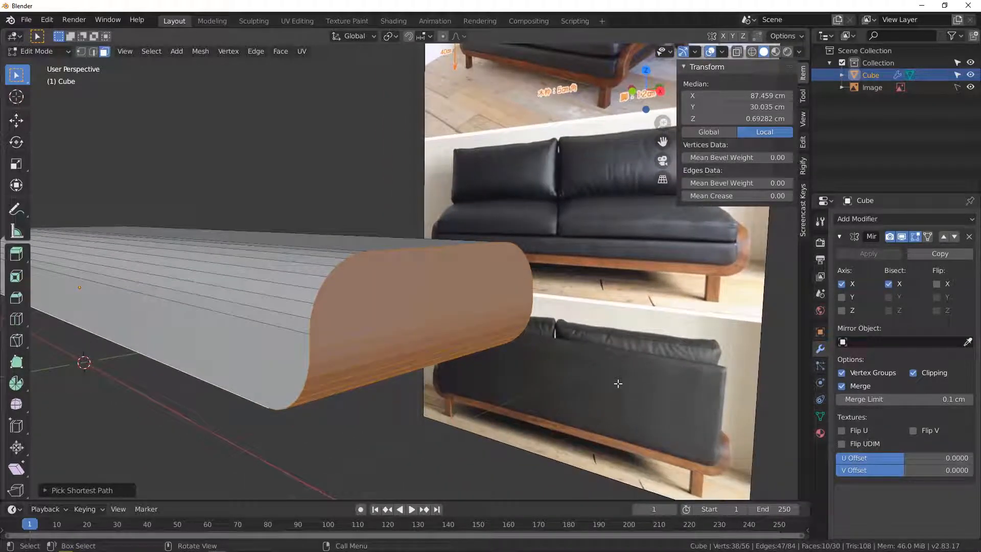
{"action": "key", "text": "i"}
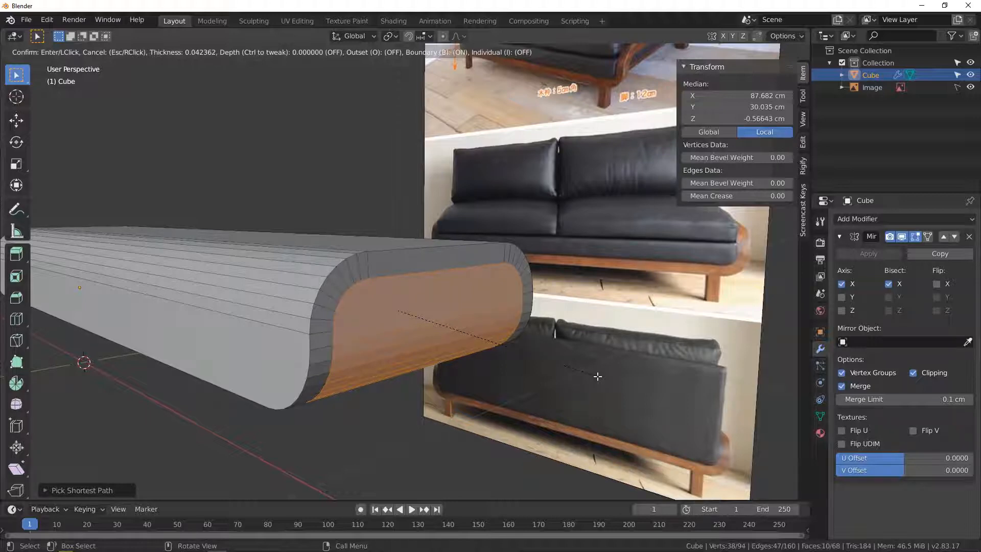
{"action": "key", "text": "Escape"}
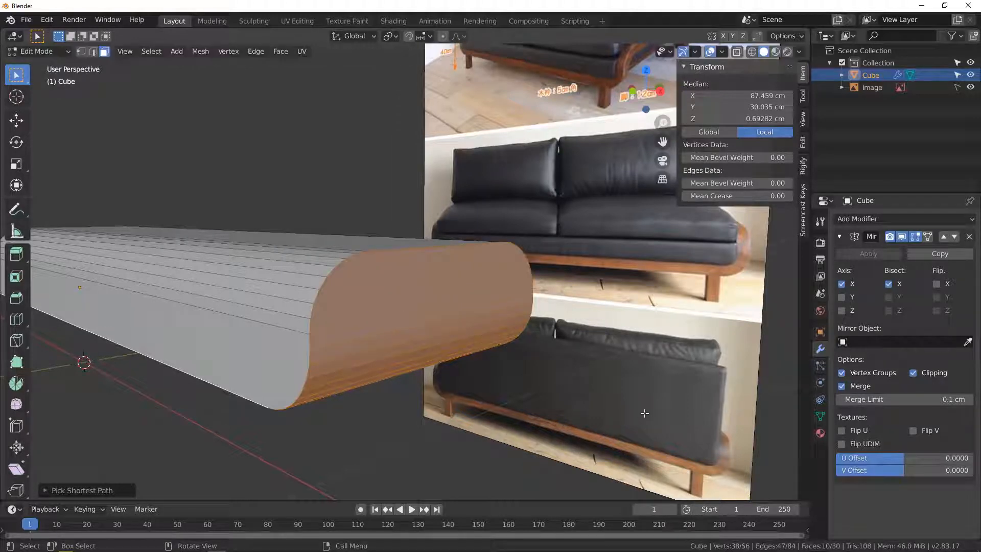
{"action": "key", "text": "i"}
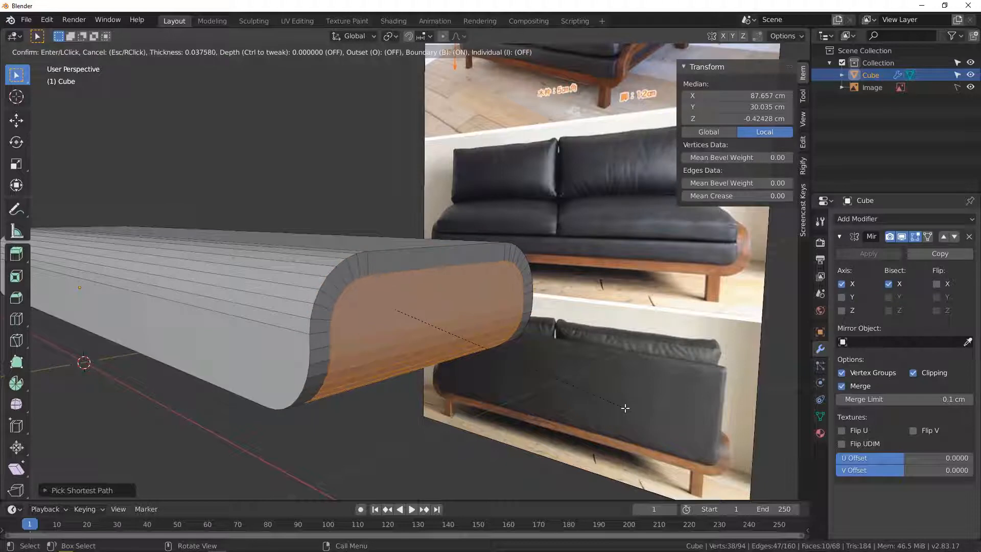
{"action": "type", "text": ".5"}
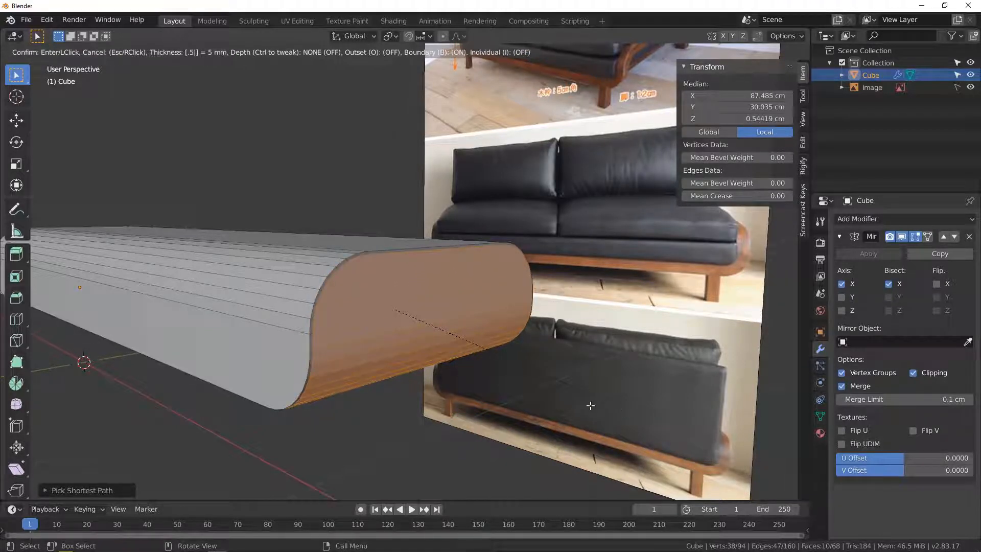
{"action": "key", "text": "Escape"}
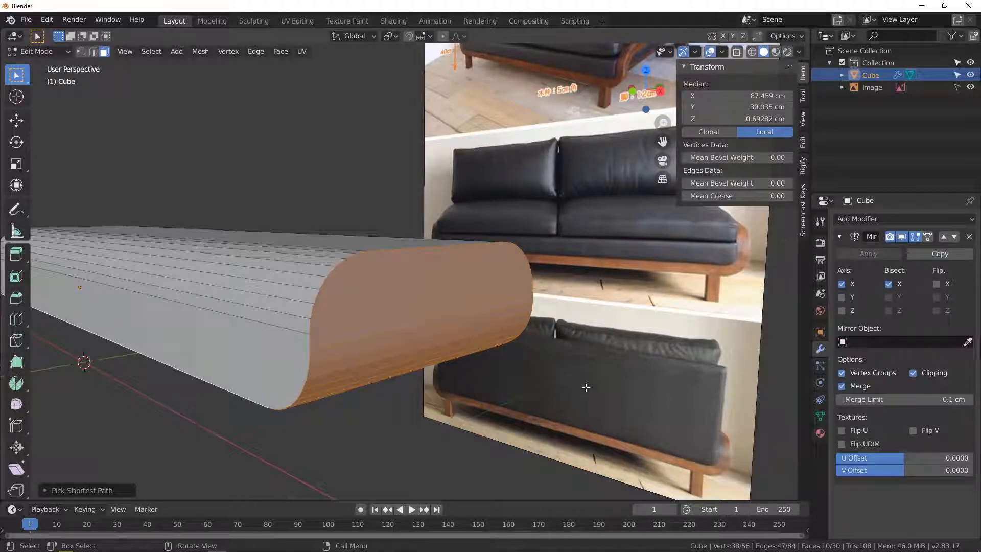
Inset the selected end, curve and underside faces by 5 cm and delete the inner faces.
{"action": "key", "text": "i"}
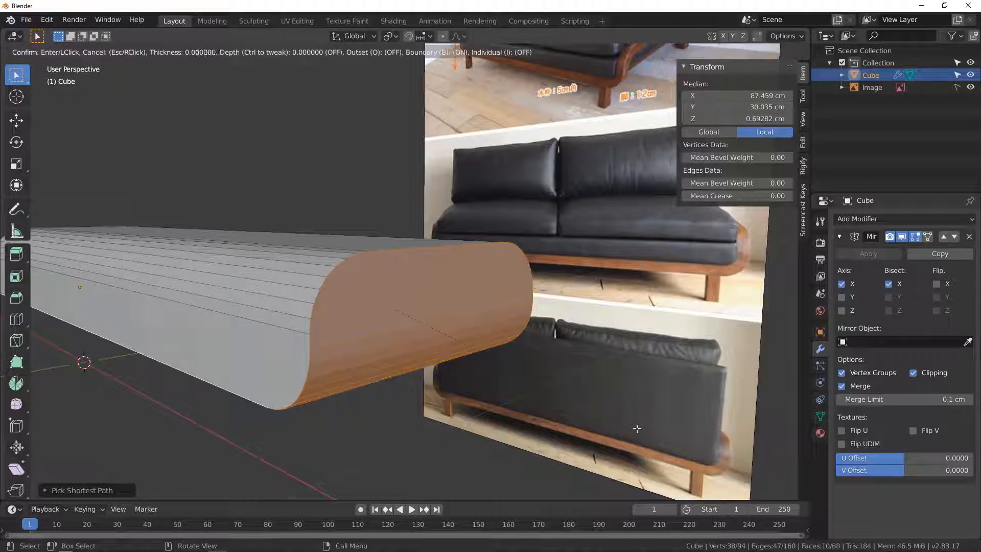
{"action": "type", "text": "5"}
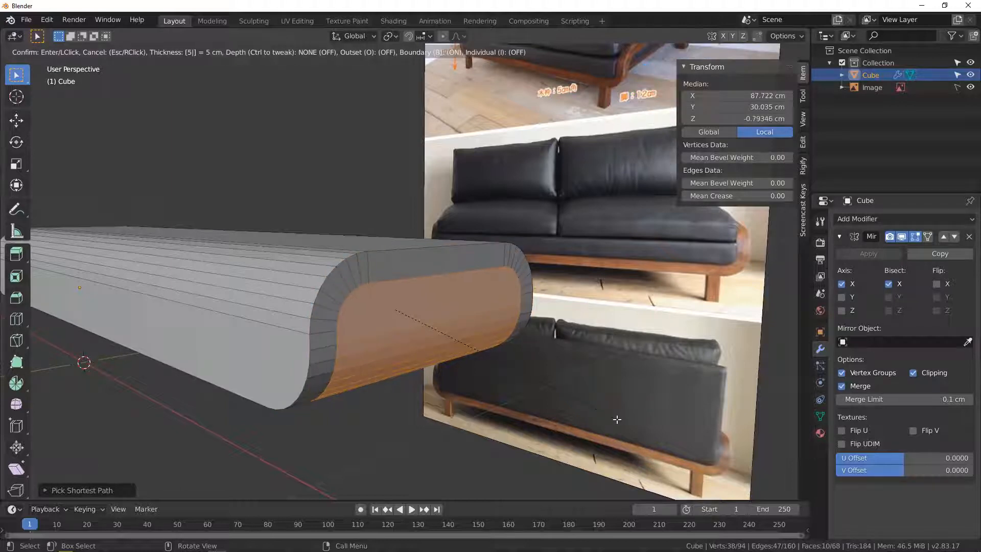
{"action": "key", "text": "Return"}
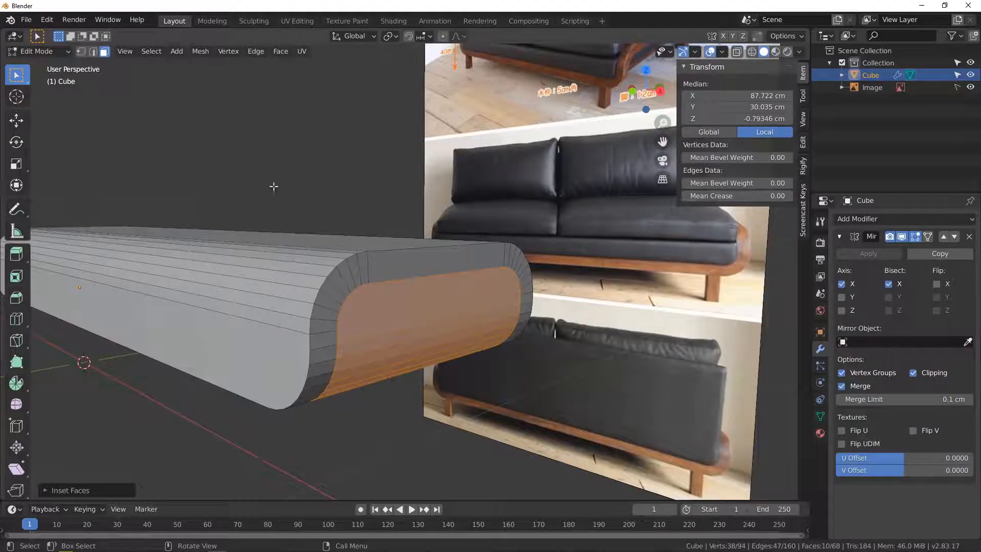
{"action": "mouse_move", "coordinate": [347, 274]}
{"action": "middle_mouse_down"}
{"action": "mouse_move", "coordinate": [336, 292]}
{"action": "mouse_move", "coordinate": [355, 260]}
{"action": "mouse_move", "coordinate": [360, 286]}
{"action": "mouse_move", "coordinate": [361, 261]}
{"action": "mouse_move", "coordinate": [358, 269]}
{"action": "middle_mouse_up"}
{"action": "middle_click_drag", "start_coordinate": [370, 302], "coordinate": [392, 260]}
{"action": "key", "text": "x"}
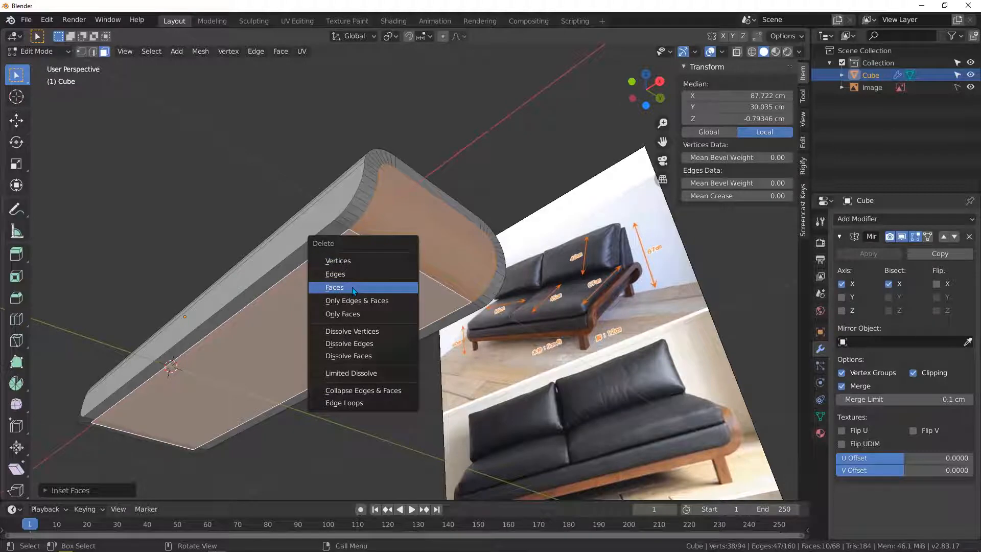
{"action": "left_click", "coordinate": [351, 287]}
Select the faces from the front over the rounded top to the back and delete them, leaving only the frame strip.
{"action": "middle_click_drag", "start_coordinate": [407, 226], "coordinate": [416, 281]}
{"action": "left_click", "coordinate": [328, 279]}
{"action": "middle_click_drag", "start_coordinate": [367, 237], "coordinate": [253, 244]}
{"action": "left_click", "coordinate": [399, 345], "text": "ctrl"}
{"action": "middle_click_drag", "start_coordinate": [399, 345], "coordinate": [359, 286]}
{"action": "key", "text": "x"}
{"action": "left_click", "coordinate": [405, 269]}
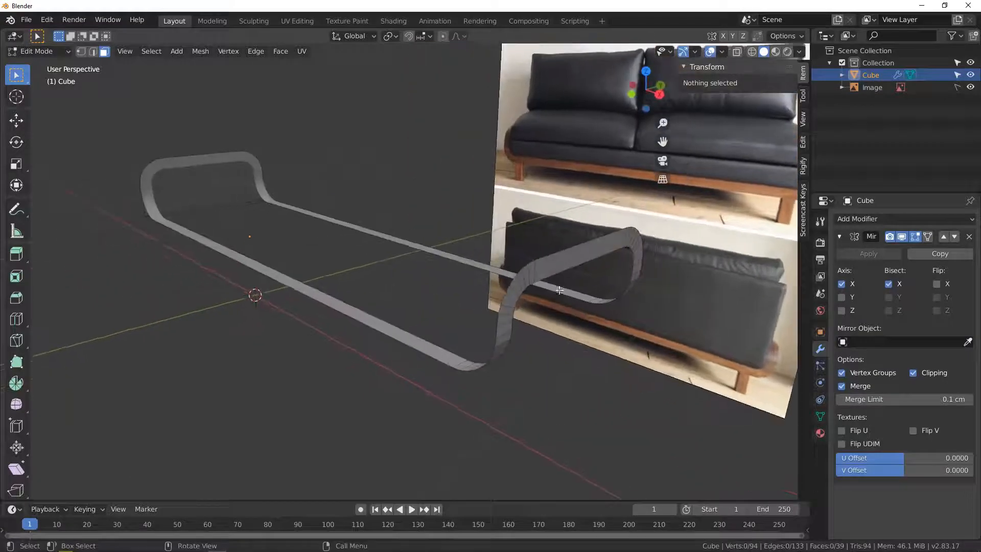
Return to Object Mode and apply the frame's Mirror modifier.
{"action": "middle_click_drag", "start_coordinate": [558, 288], "coordinate": [473, 280]}
{"action": "scroll", "coordinate": [514, 275], "scroll_direction": "down", "scroll_amount": 4}
{"action": "scroll", "coordinate": [466, 281], "scroll_direction": "up", "scroll_amount": 5}
{"action": "scroll", "coordinate": [472, 280], "scroll_direction": "down", "scroll_amount": 3}
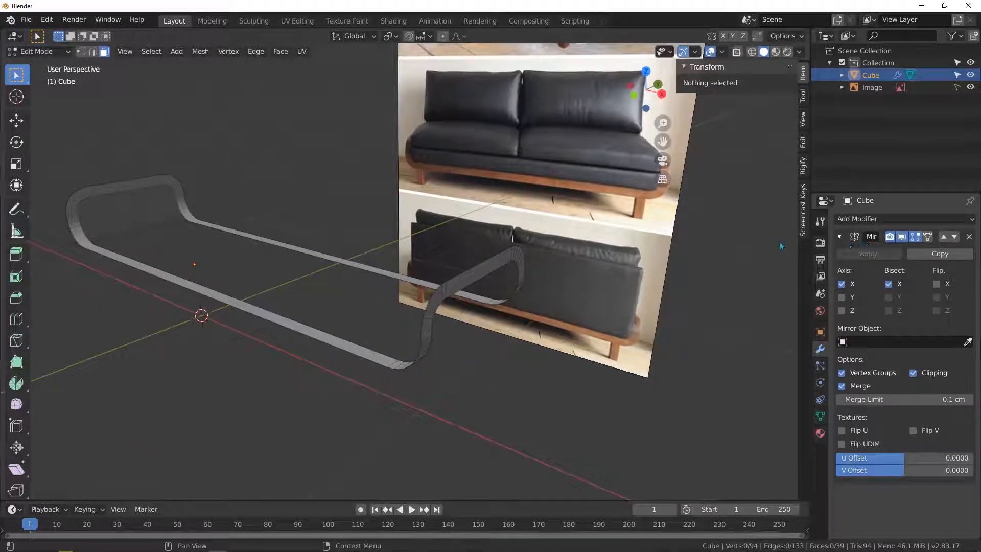
{"action": "key", "text": "Tab"}
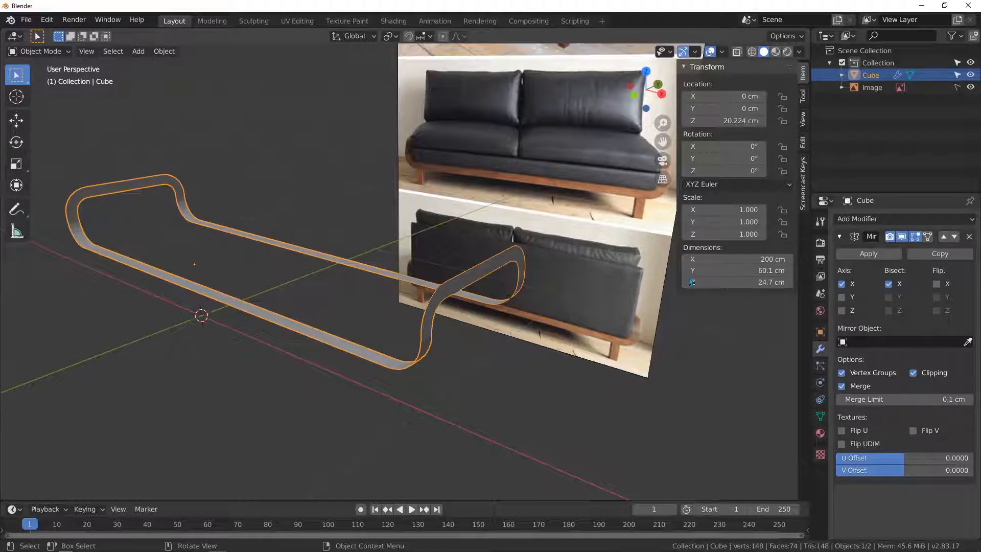
{"action": "left_click", "coordinate": [867, 253]}
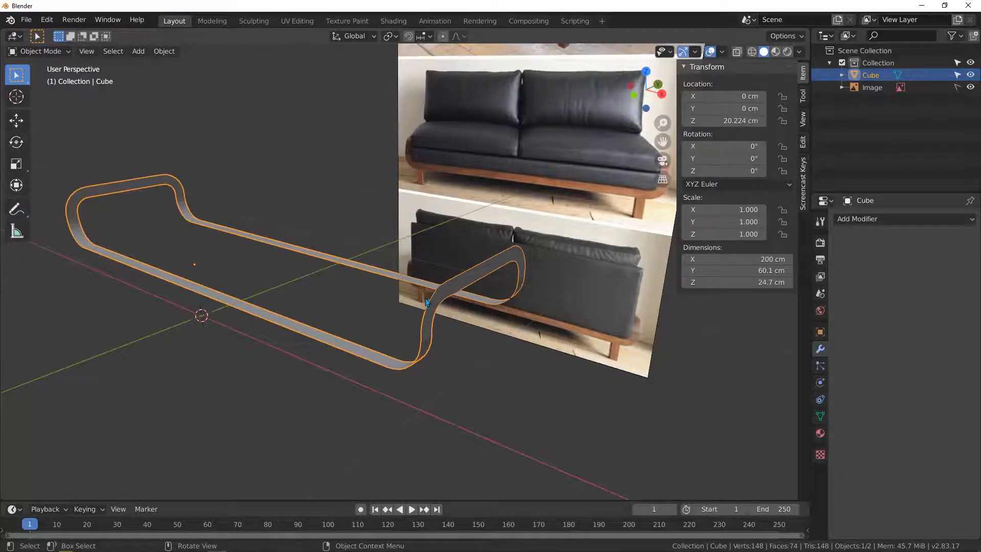
Add a Solidify modifier to the frame and set its thickness to 5 cm.
{"action": "mouse_move", "coordinate": [427, 303]}
{"action": "middle_mouse_down"}
{"action": "mouse_move", "coordinate": [415, 271]}
{"action": "mouse_move", "coordinate": [428, 298]}
{"action": "middle_mouse_up"}
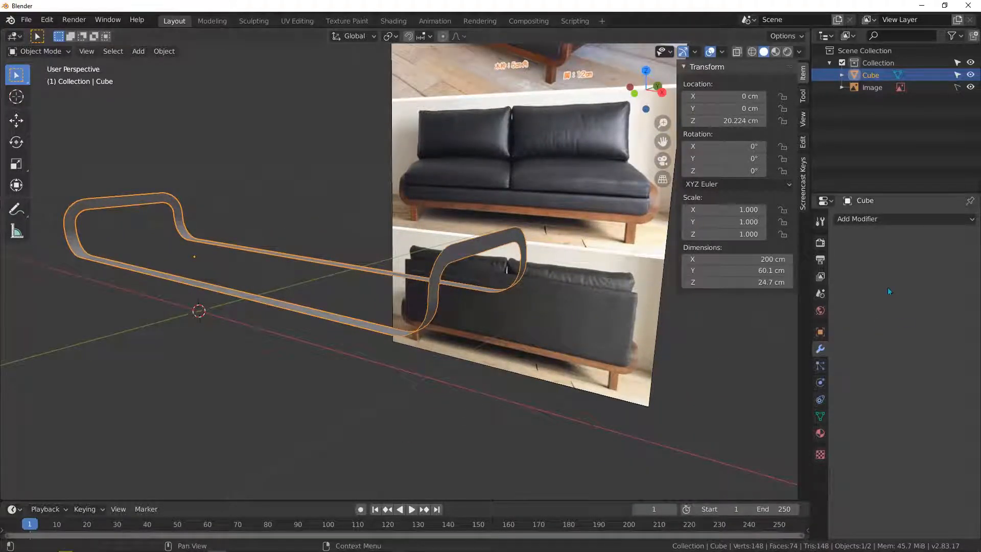
{"action": "left_click", "coordinate": [875, 224]}
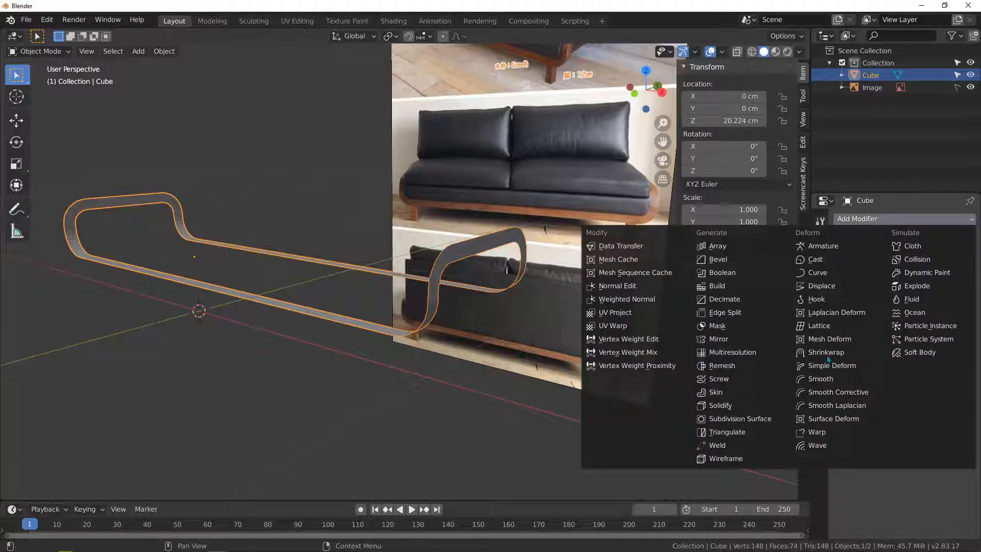
{"action": "left_click", "coordinate": [720, 407]}
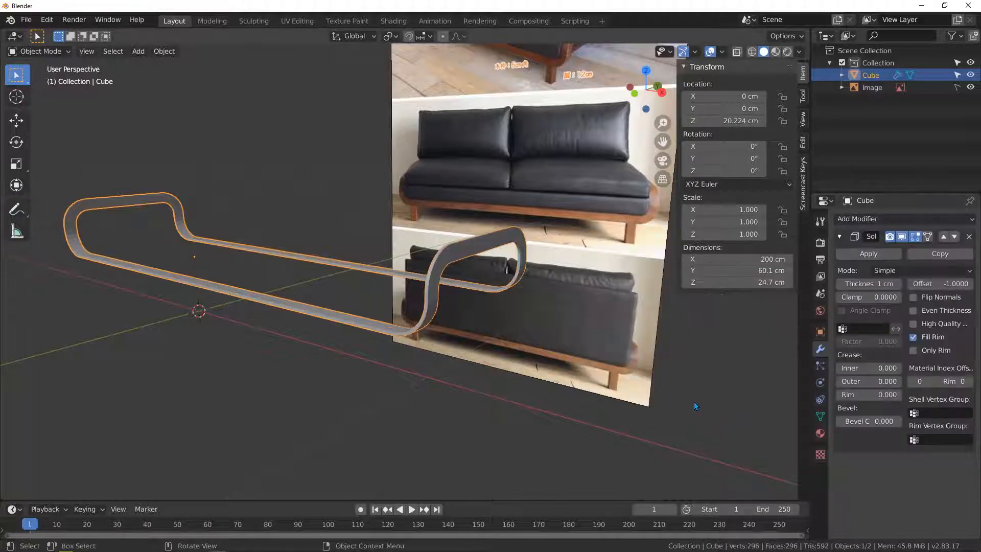
{"action": "left_click", "coordinate": [865, 285]}
{"action": "left_click_drag", "start_coordinate": [875, 285], "coordinate": [842, 283]}
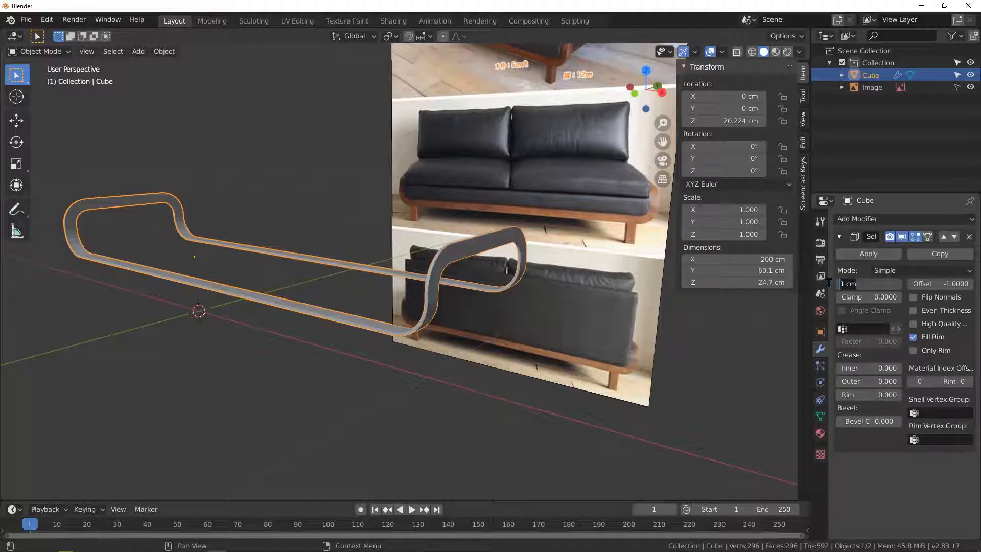
{"action": "type", "text": "5"}
{"action": "key", "text": "Return"}
Compare the thickened frame's lower corner with the wooden frame in the reference image, using front wireframe view.
{"action": "middle_click_drag", "start_coordinate": [439, 286], "coordinate": [500, 299]}
{"action": "middle_click_drag", "start_coordinate": [492, 233], "coordinate": [482, 204]}
{"action": "key", "text": "KP_1"}
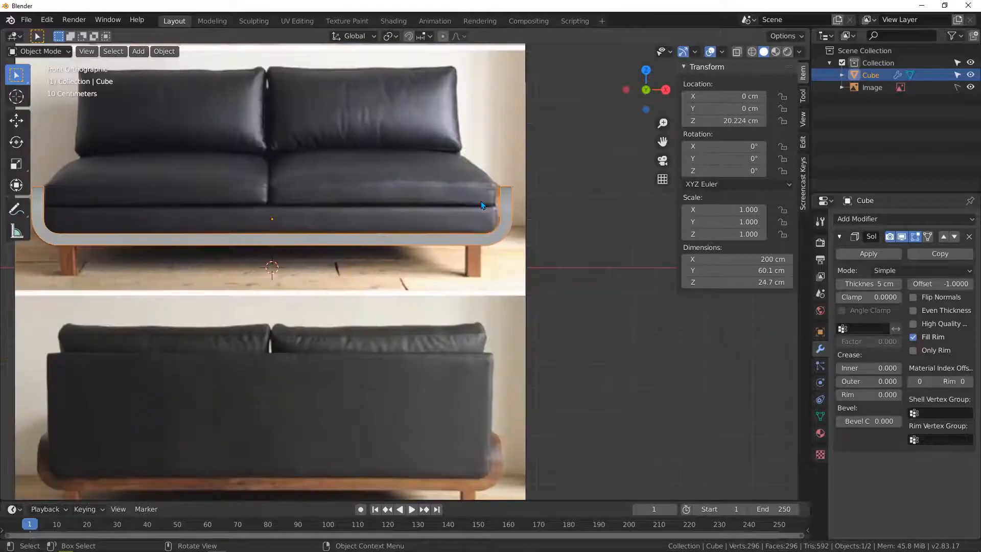
{"action": "key", "text": "z"}
{"action": "left_click", "coordinate": [411, 257]}
{"action": "scroll", "coordinate": [411, 257], "scroll_direction": "up", "scroll_amount": 8}
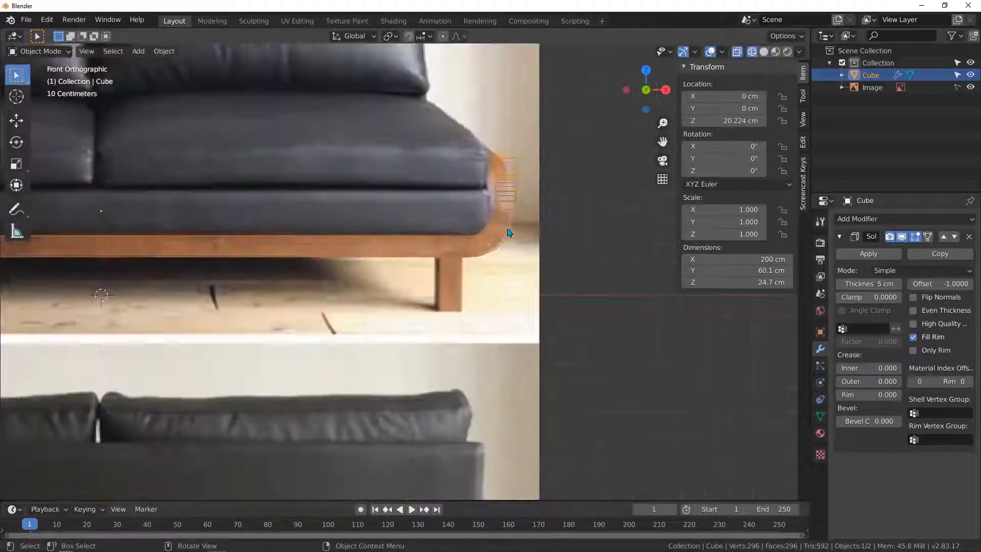
{"action": "middle_click_drag", "start_coordinate": [460, 266], "coordinate": [442, 282], "text": "shift"}
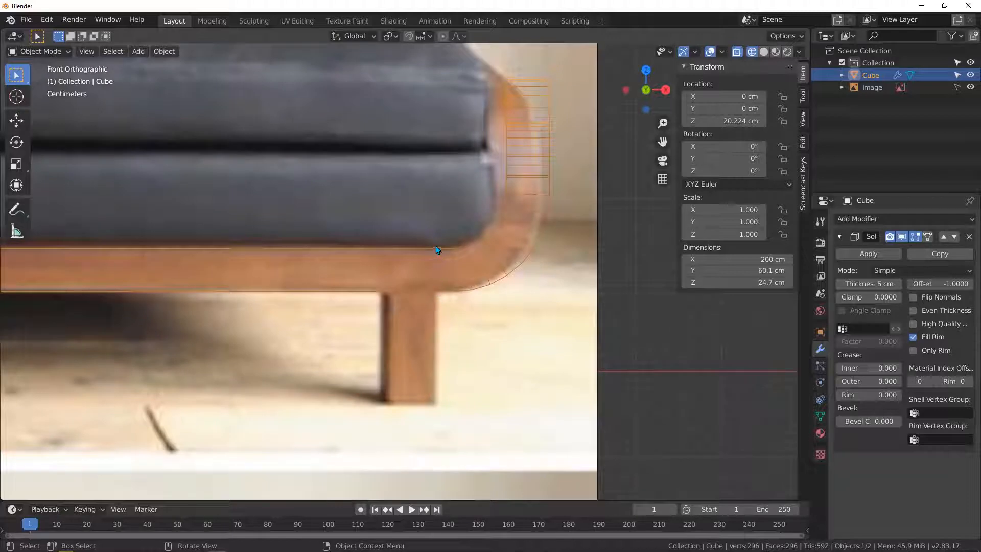
Apply the frame's Solidify modifier.
{"action": "scroll", "coordinate": [438, 281], "scroll_direction": "up", "scroll_amount": 2}
{"action": "scroll", "coordinate": [372, 309], "scroll_direction": "down", "scroll_amount": 3}
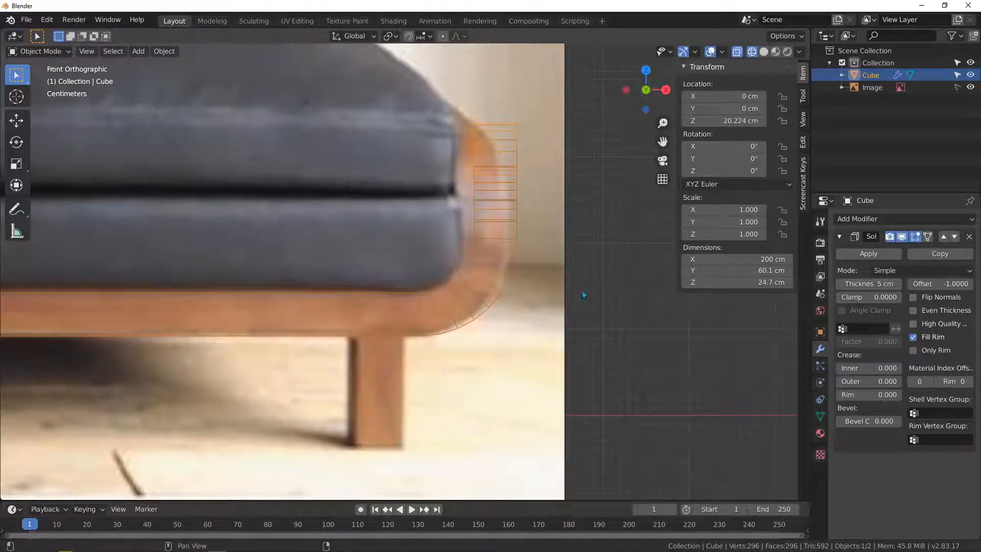
{"action": "left_click", "coordinate": [873, 254]}
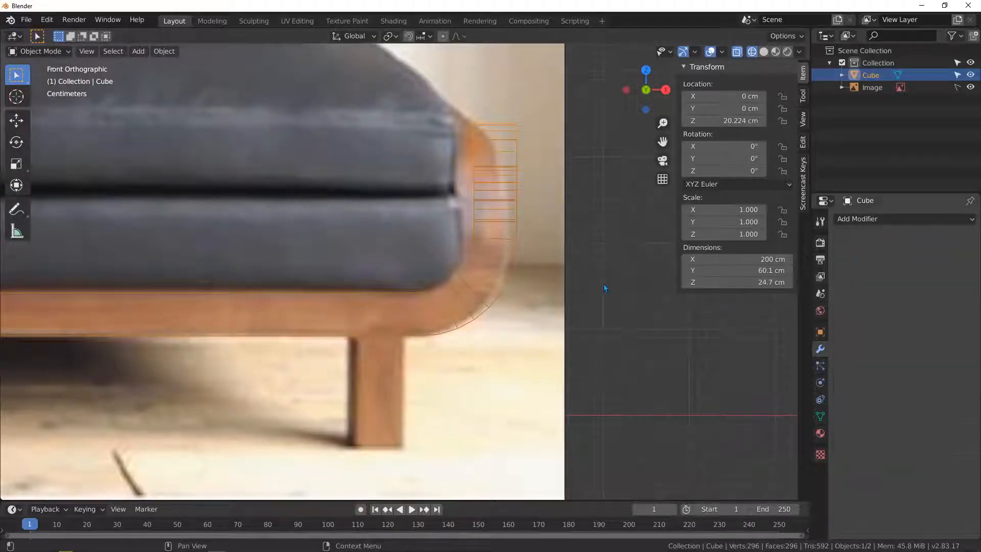
In Edit Mode, knife a vertical cut straight through the frame, aligned with the outer edge of the leg in the reference image.
{"action": "scroll", "coordinate": [477, 295], "scroll_direction": "down", "scroll_amount": 2}
{"action": "middle_click_drag", "start_coordinate": [434, 308], "coordinate": [389, 300], "text": "shift"}
{"action": "scroll", "coordinate": [386, 301], "scroll_direction": "up", "scroll_amount": 2}
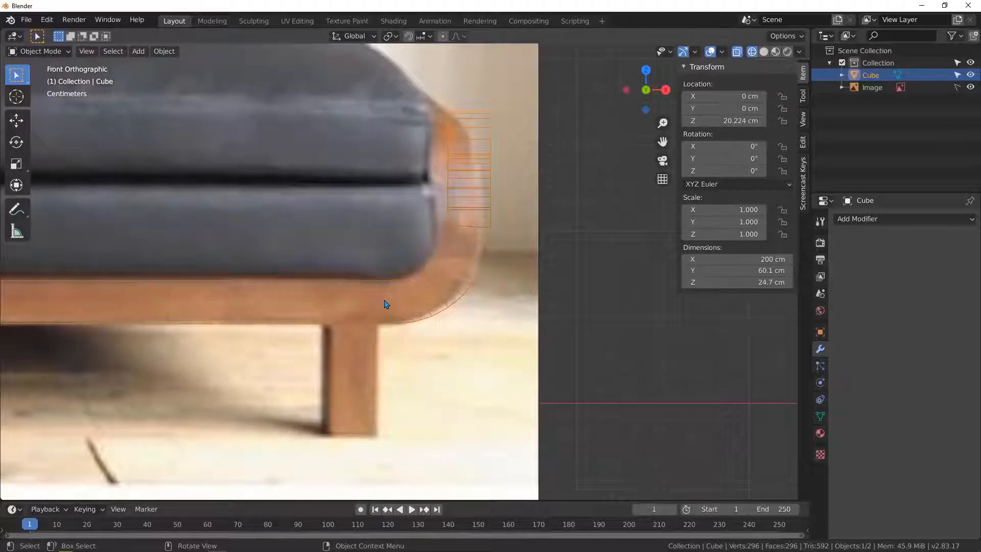
{"action": "key", "text": "Tab"}
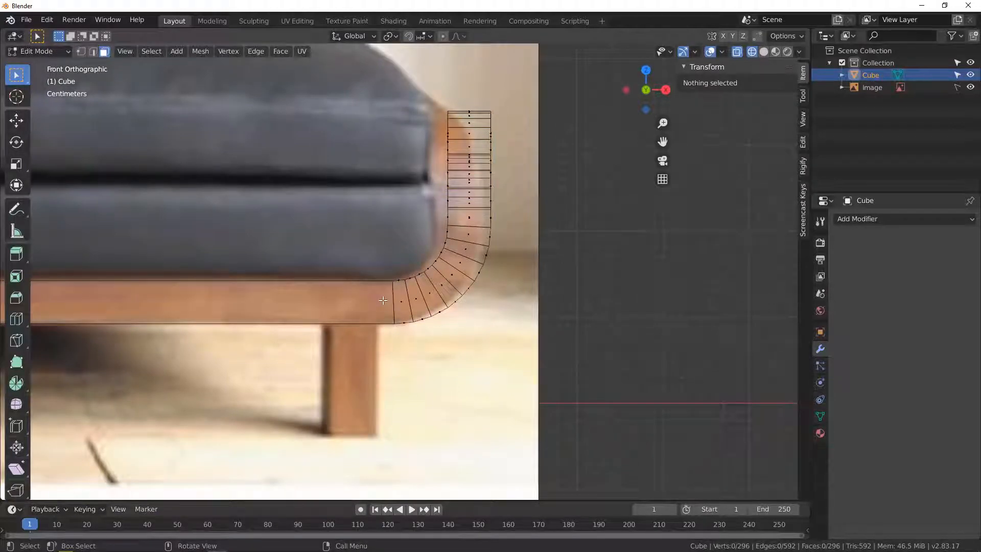
{"action": "key", "text": "k"}
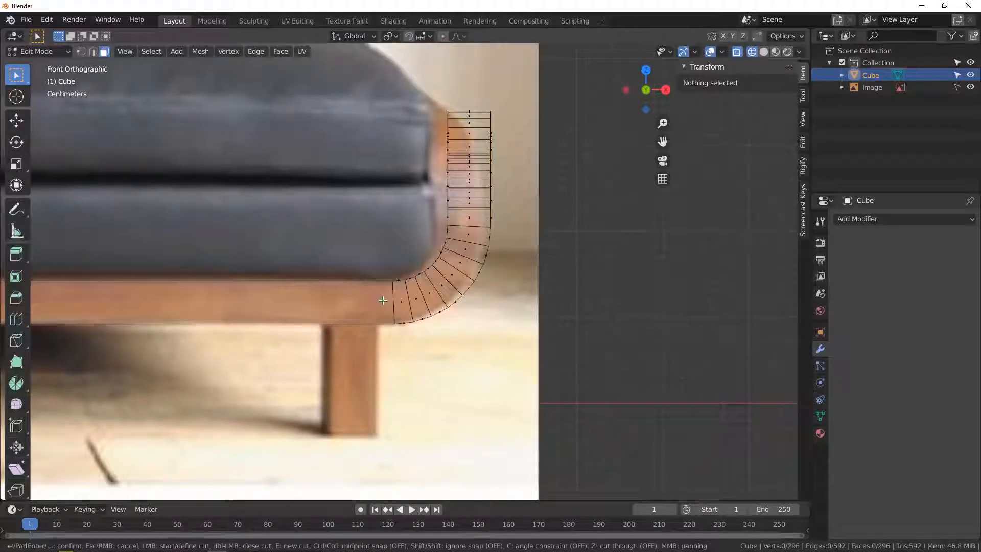
{"action": "left_click", "coordinate": [378, 347]}
{"action": "key", "text": "c"}
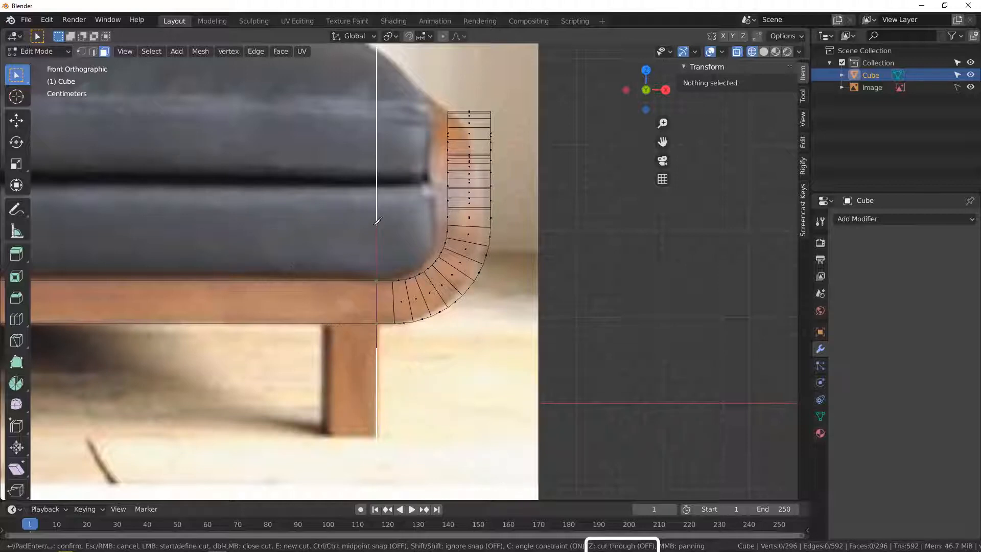
{"action": "key", "text": "z"}
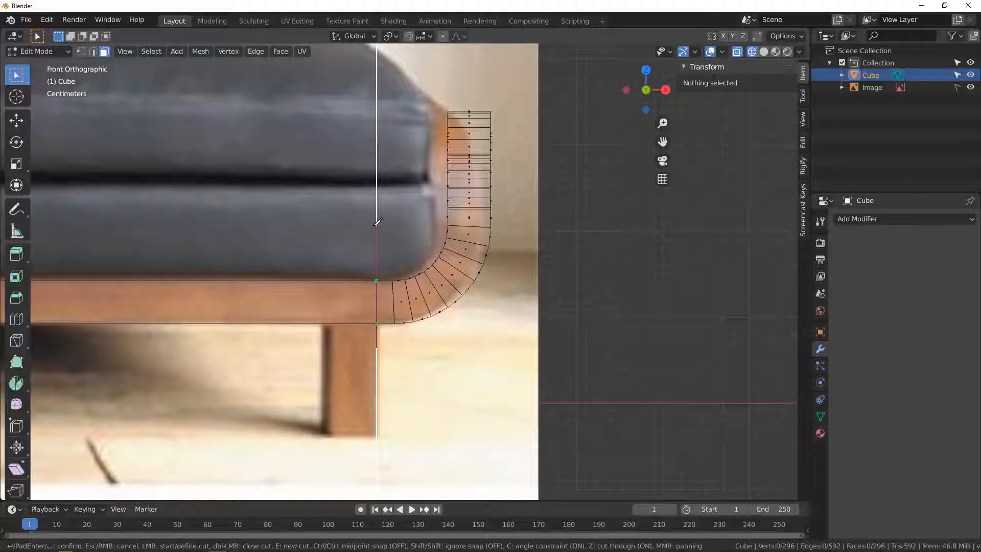
{"action": "left_click", "coordinate": [377, 222]}
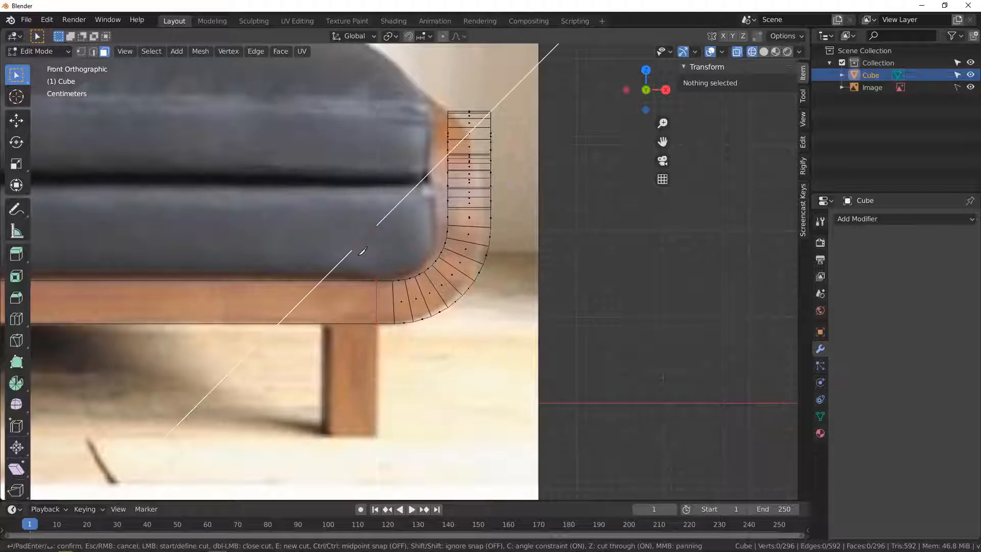
{"action": "key", "text": "Escape"}
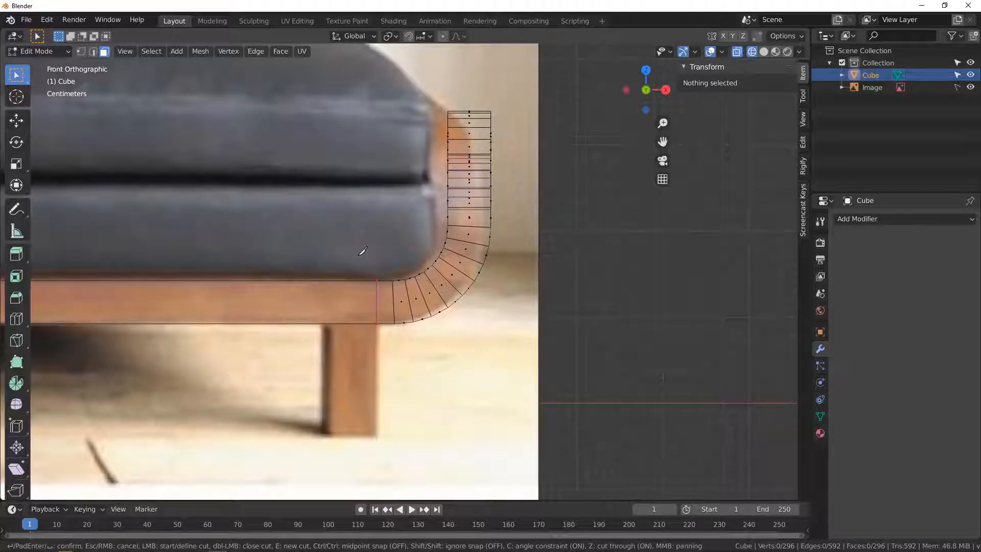
Knife a second vertical cut through the frame along the reference leg's inner edge and commit both cuts.
{"action": "left_click", "coordinate": [327, 360]}
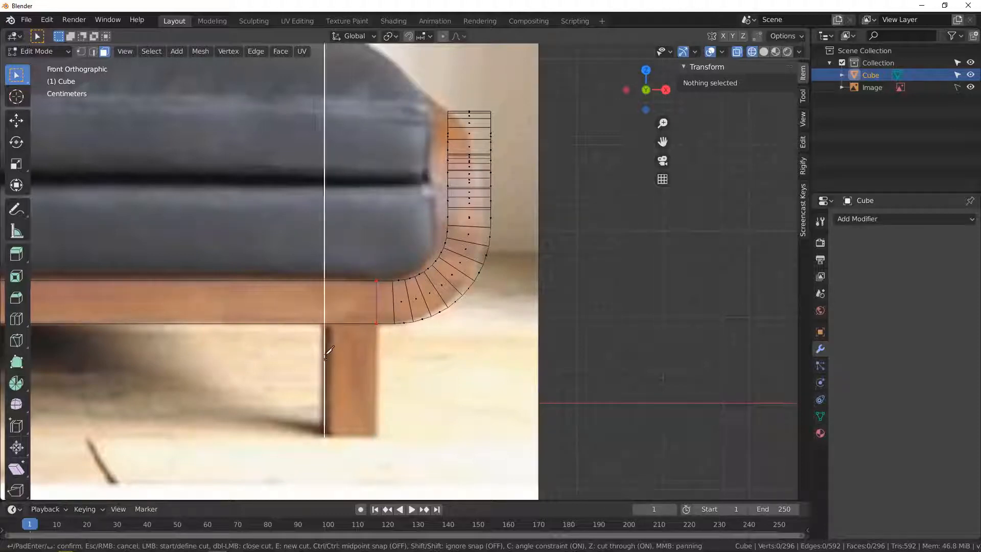
{"action": "left_click", "coordinate": [332, 245]}
{"action": "key", "text": "Return"}
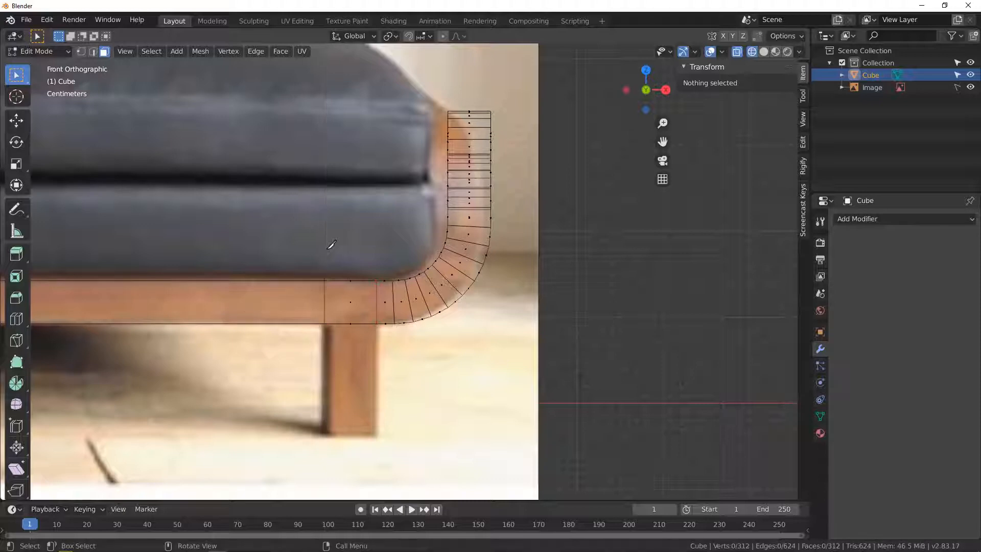
Switch to solid shading and examine the new cuts on the front and back rails.
{"action": "scroll", "coordinate": [332, 244], "scroll_direction": "down", "scroll_amount": 3}
{"action": "middle_click_drag", "start_coordinate": [404, 247], "coordinate": [353, 283]}
{"action": "scroll", "coordinate": [352, 283], "scroll_direction": "down", "scroll_amount": 4}
{"action": "mouse_move", "coordinate": [225, 358]}
{"action": "middle_mouse_down", "text": "shift"}
{"action": "mouse_move", "coordinate": [480, 203]}
{"action": "mouse_move", "coordinate": [490, 210]}
{"action": "mouse_move", "coordinate": [480, 206]}
{"action": "middle_mouse_up", "text": "shift"}
{"action": "scroll", "coordinate": [518, 167], "scroll_direction": "up", "scroll_amount": 3}
{"action": "scroll", "coordinate": [458, 210], "scroll_direction": "up", "scroll_amount": 2}
{"action": "key", "text": "z"}
{"action": "left_click", "coordinate": [517, 210]}
{"action": "scroll", "coordinate": [391, 240], "scroll_direction": "up", "scroll_amount": 4}
{"action": "scroll", "coordinate": [391, 240], "scroll_direction": "down", "scroll_amount": 5}
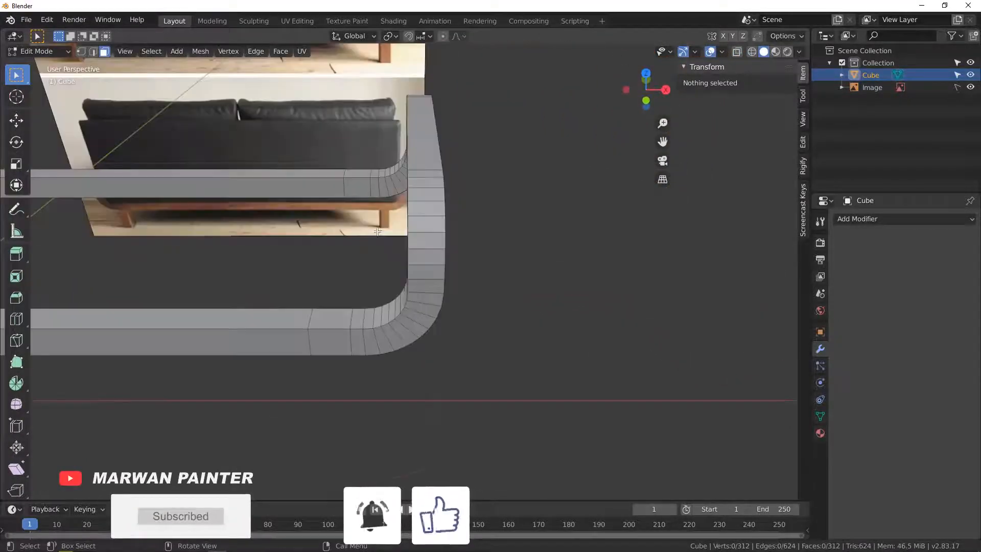
{"action": "middle_click_drag", "start_coordinate": [320, 242], "coordinate": [362, 251]}
{"action": "scroll", "coordinate": [362, 252], "scroll_direction": "down", "scroll_amount": 4}
{"action": "middle_click_drag", "start_coordinate": [742, 214], "coordinate": [578, 240], "text": "shift"}
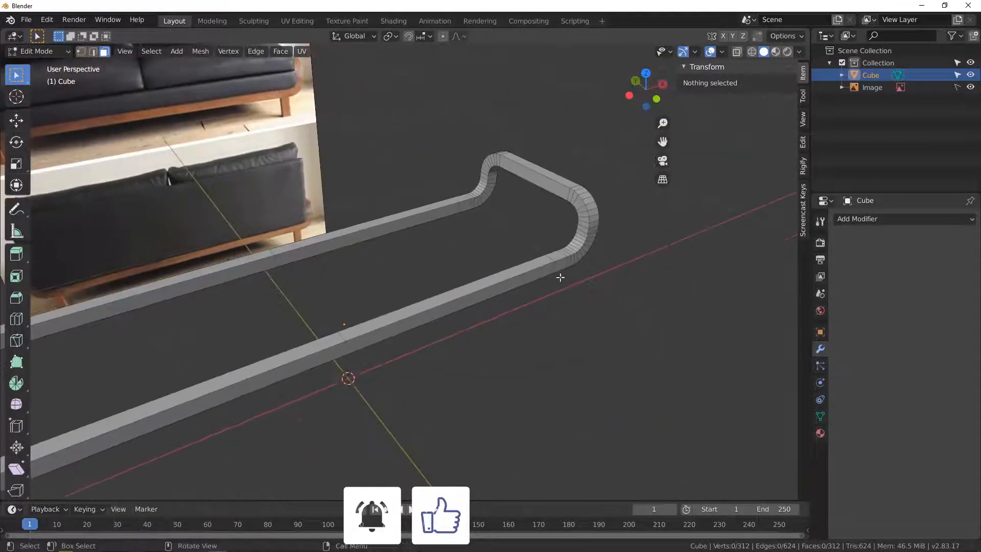
Extrude the underside faces between the cuts on the front and back rails about 12.9 cm down to the reference leg's foot.
{"action": "middle_click_drag", "start_coordinate": [164, 175], "coordinate": [419, 325]}
{"action": "left_click", "coordinate": [425, 317]}
{"action": "left_click", "coordinate": [420, 326]}
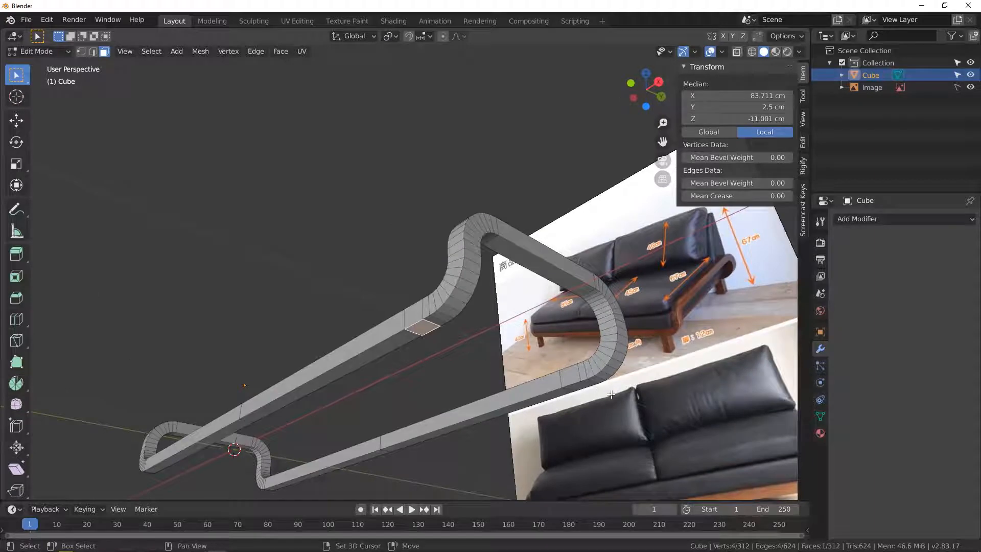
{"action": "left_click", "coordinate": [573, 387], "text": "shift"}
{"action": "middle_click_drag", "start_coordinate": [522, 300], "coordinate": [455, 256]}
{"action": "key", "text": "KP_1"}
{"action": "key", "text": "e"}
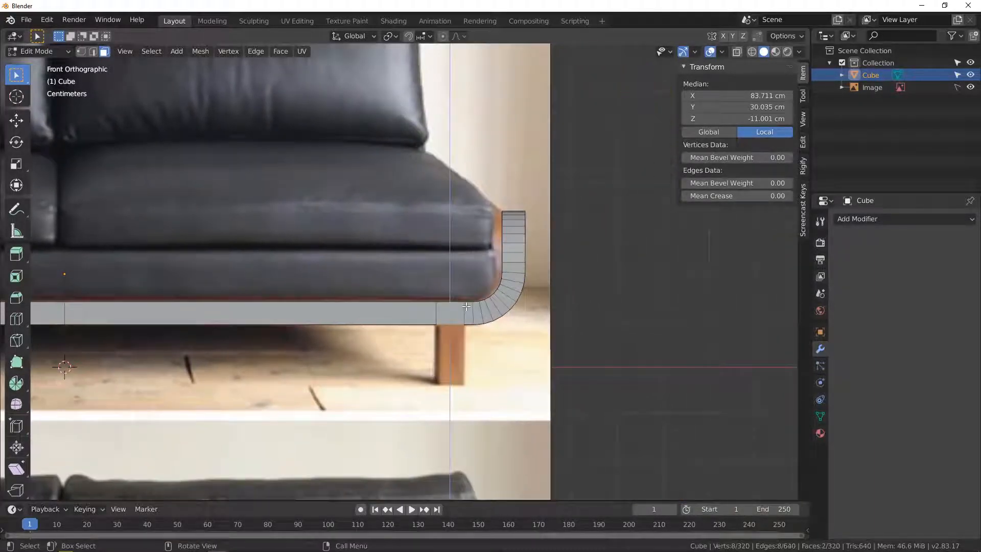
{"action": "left_click", "coordinate": [473, 366]}
{"action": "scroll", "coordinate": [485, 343], "scroll_direction": "up", "scroll_amount": 3}
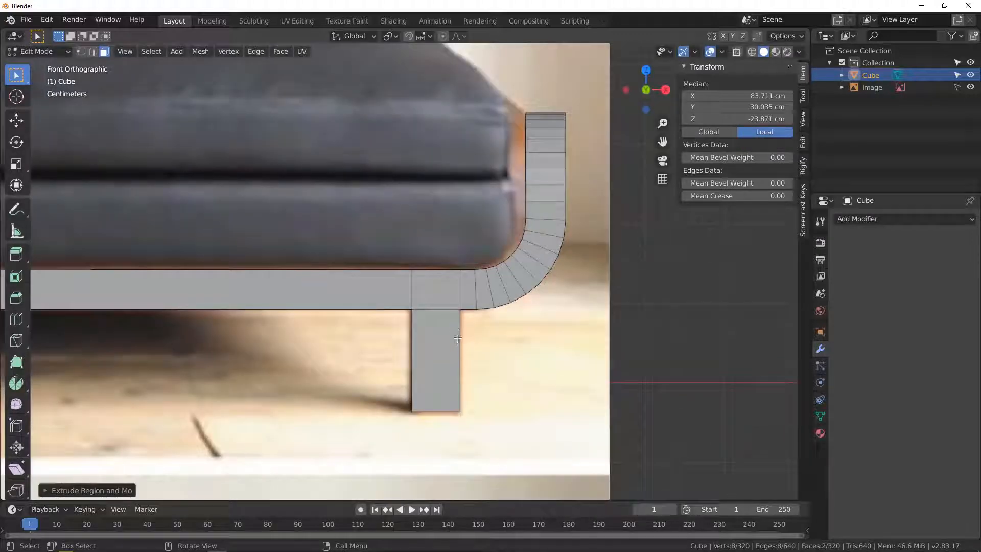
Knife a horizontal cut straight through both legs just below the frame.
{"action": "scroll", "coordinate": [456, 332], "scroll_direction": "up", "scroll_amount": 2}
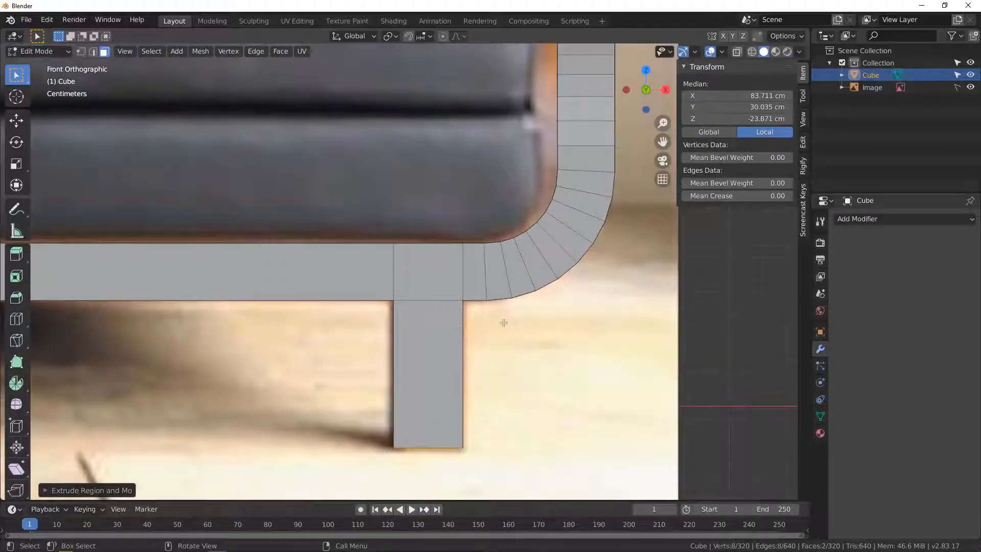
{"action": "key", "text": "k"}
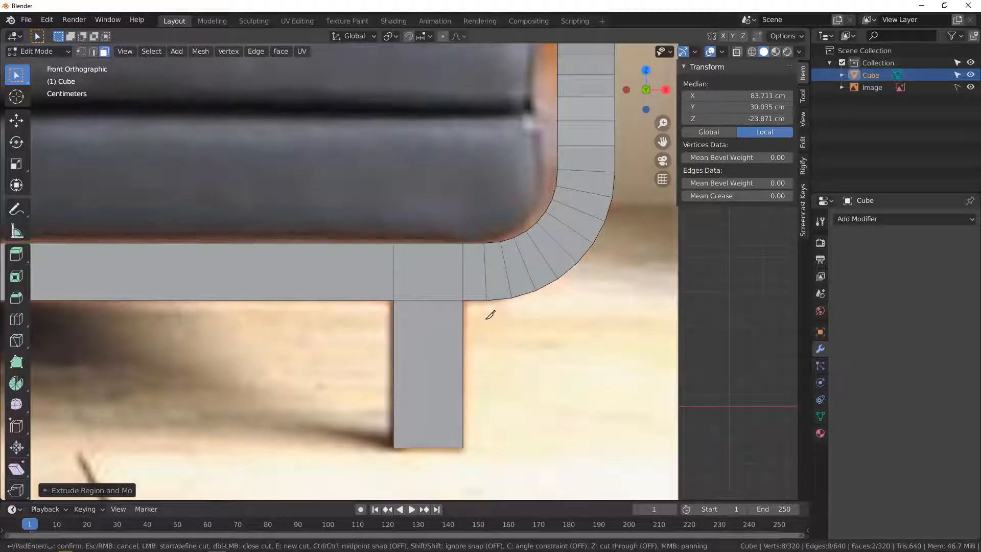
{"action": "left_click", "coordinate": [485, 319]}
{"action": "key", "text": "c"}
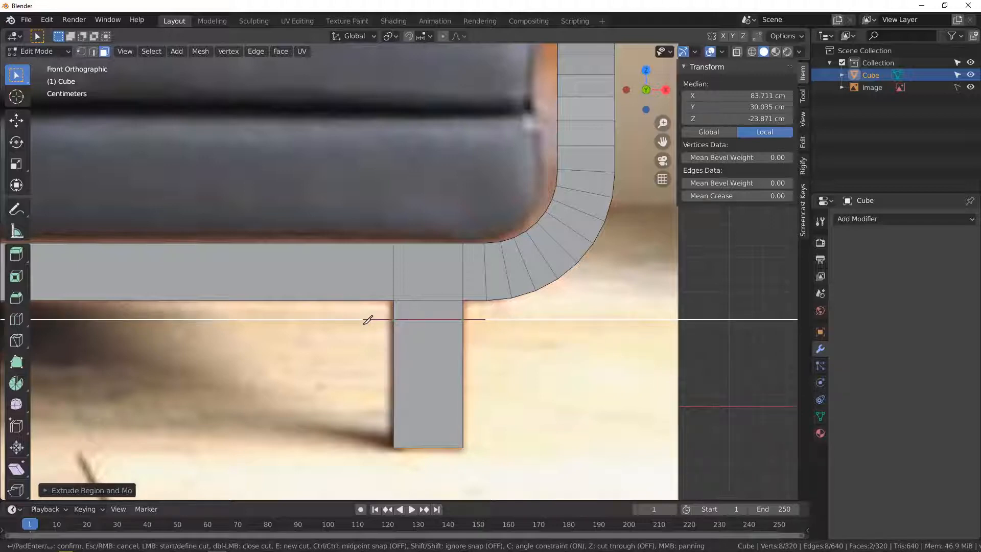
{"action": "key", "text": "z"}
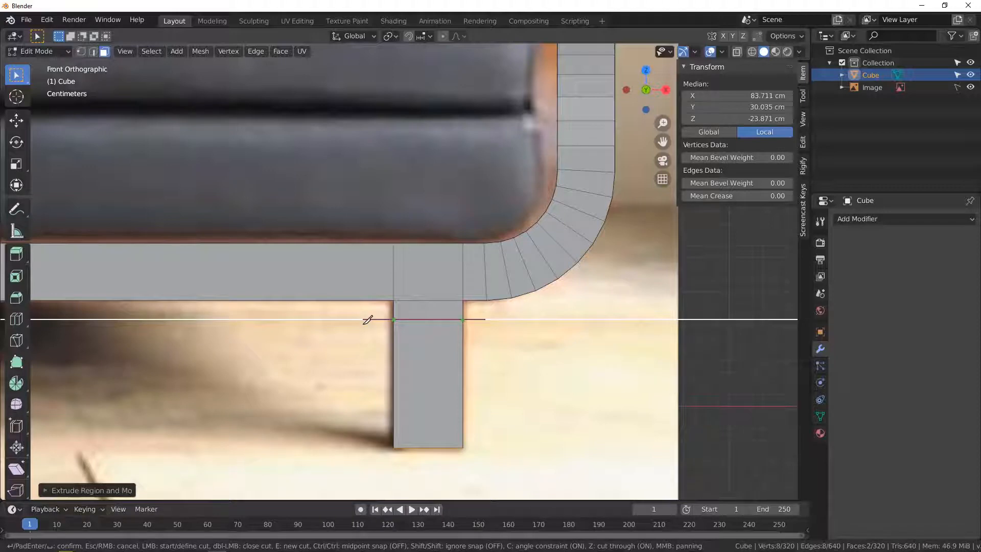
{"action": "key", "text": "Return"}
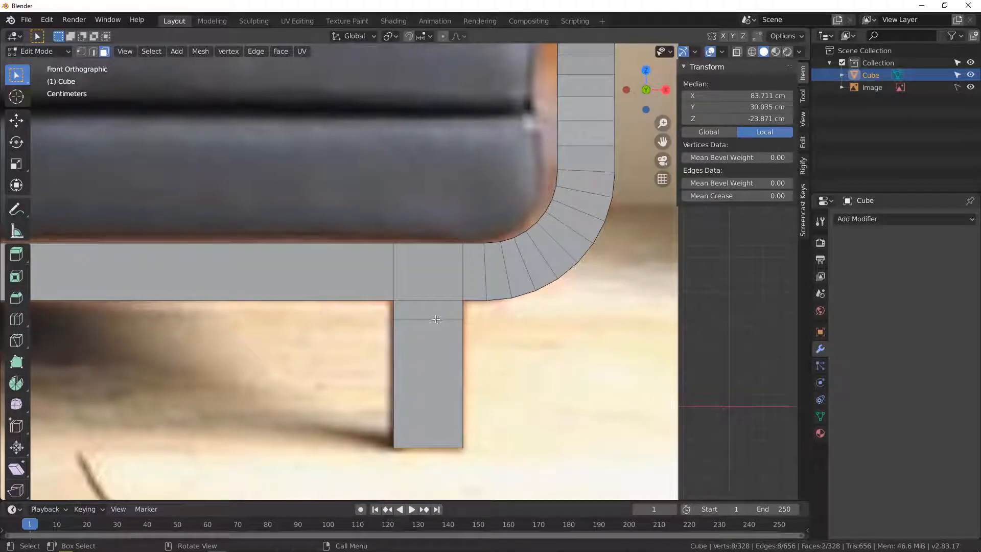
Select the vertices of the horizontal leg cut in wireframe view and move them about 0.5 cm down along Z.
{"action": "key", "text": "alt+z"}
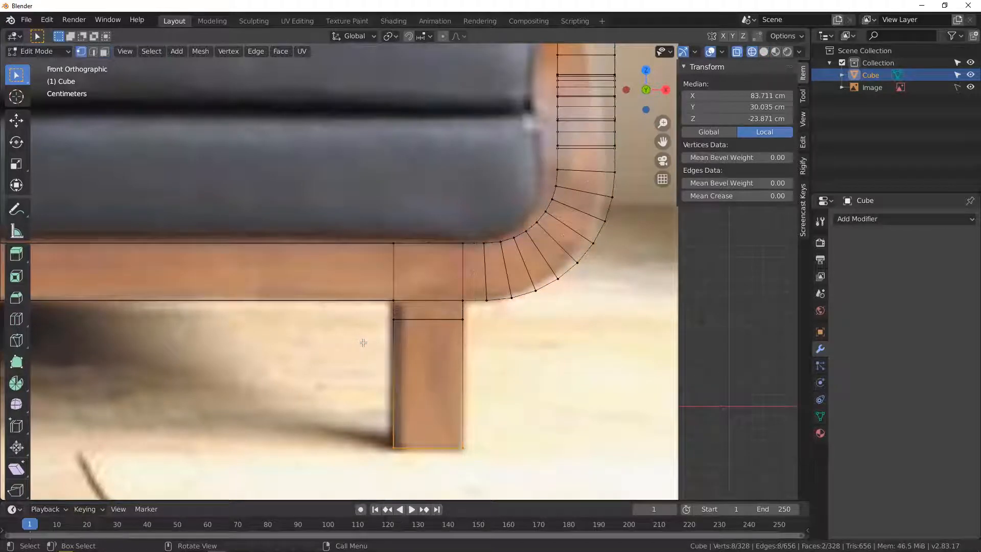
{"action": "key", "text": "1"}
{"action": "left_click_drag", "start_coordinate": [334, 349], "coordinate": [502, 312]}
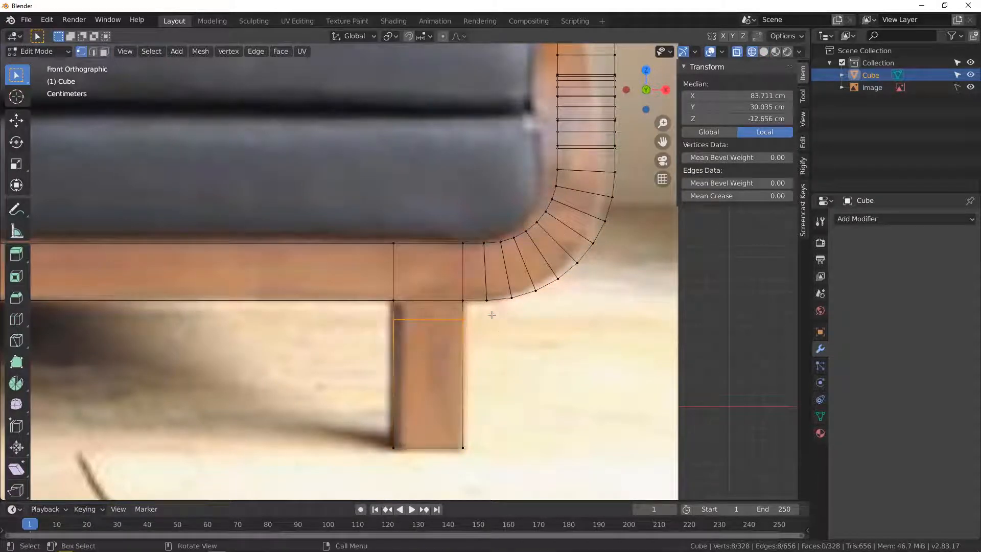
{"action": "key", "text": "g"}
{"action": "key", "text": "z"}
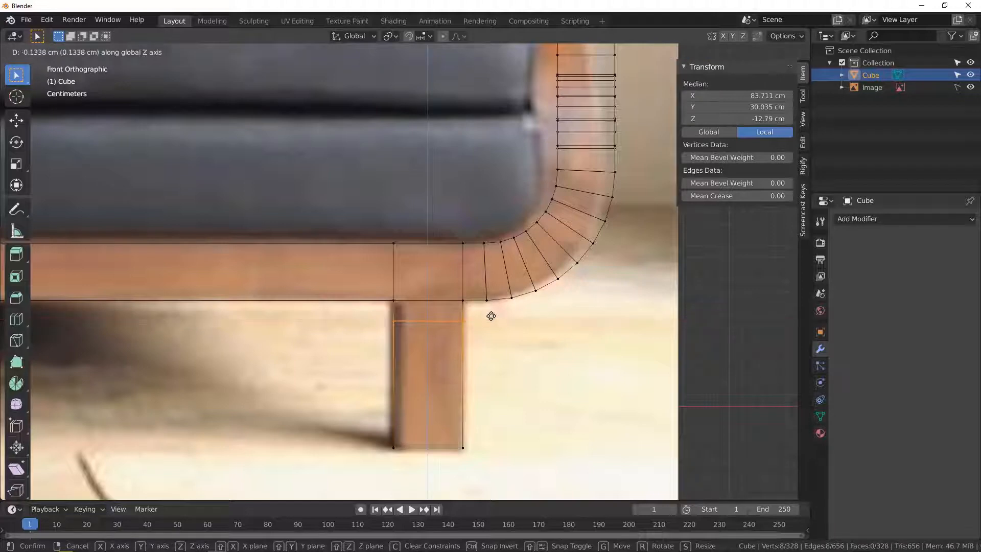
{"action": "left_click", "coordinate": [493, 321]}
{"action": "scroll", "coordinate": [492, 320], "scroll_direction": "down", "scroll_amount": 5}
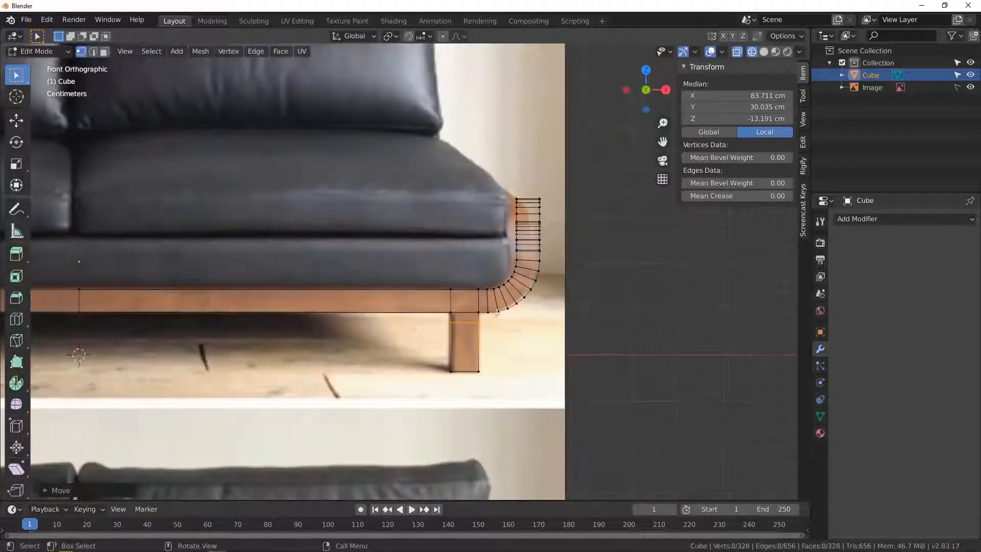
Return to solid shading and examine the front and back legs and their inner sides from several angles.
{"action": "middle_click_drag", "start_coordinate": [492, 320], "coordinate": [443, 329]}
{"action": "scroll", "coordinate": [442, 329], "scroll_direction": "down", "scroll_amount": 5}
{"action": "scroll", "coordinate": [458, 331], "scroll_direction": "up", "scroll_amount": 4}
{"action": "middle_click_drag", "start_coordinate": [475, 373], "coordinate": [458, 327], "text": "shift"}
{"action": "key", "text": "z"}
{"action": "left_click", "coordinate": [542, 317]}
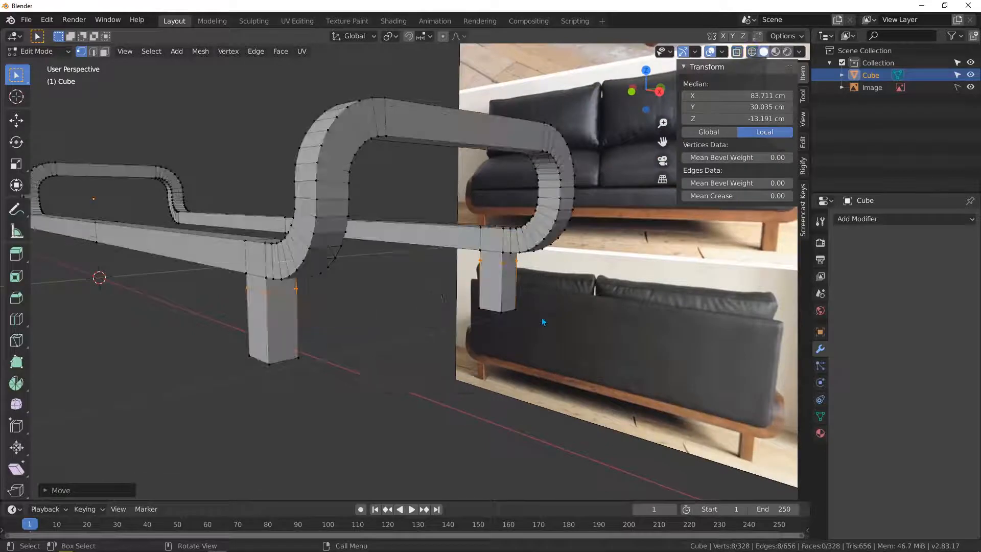
{"action": "middle_click_drag", "start_coordinate": [542, 317], "coordinate": [468, 243]}
{"action": "middle_click_drag", "start_coordinate": [383, 237], "coordinate": [300, 218]}
{"action": "middle_click_drag", "start_coordinate": [363, 221], "coordinate": [522, 228]}
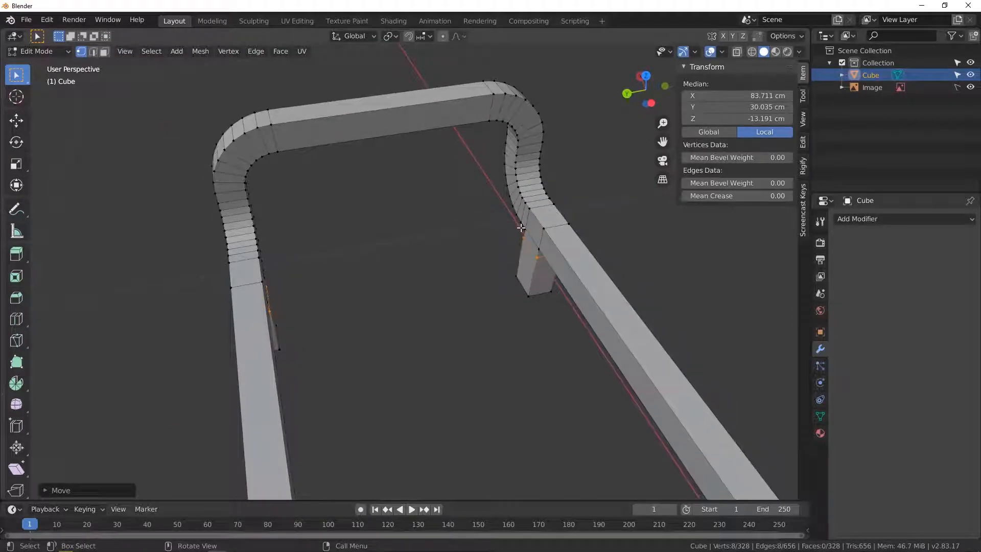
Select the two upper inner faces of both the front and back legs and join them with Bridge Edge Loops as a crossbar.
{"action": "key", "text": "3"}
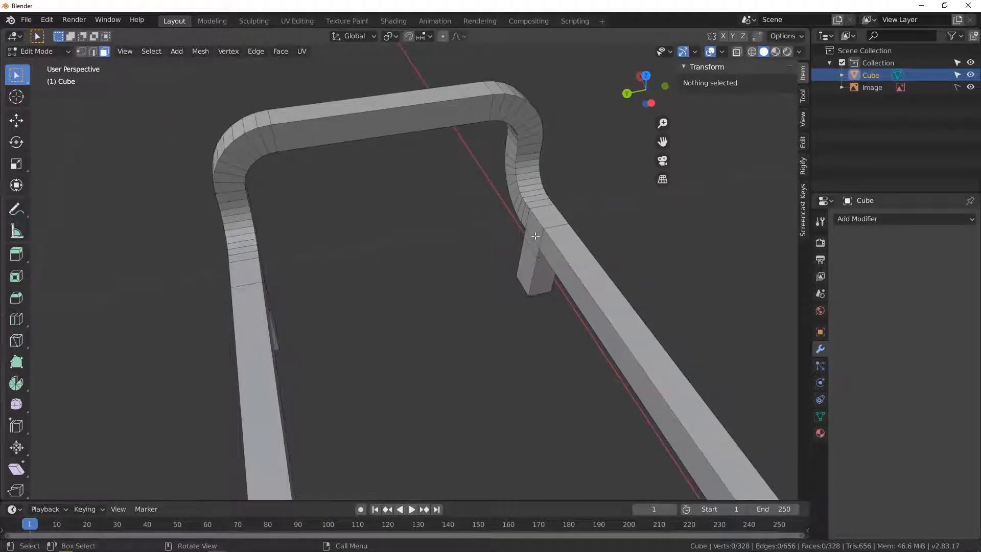
{"action": "left_click", "coordinate": [535, 235]}
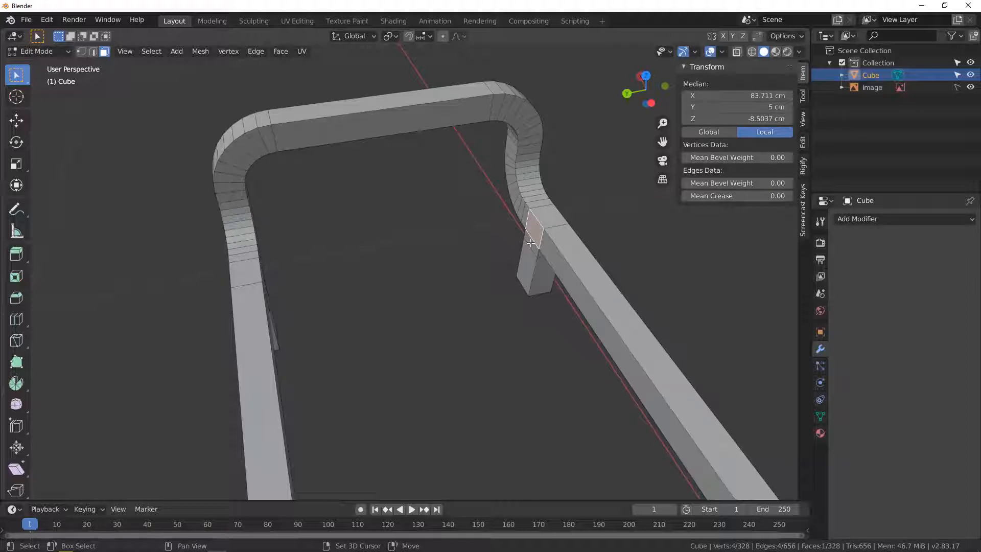
{"action": "left_click", "coordinate": [532, 244], "text": "shift"}
{"action": "middle_click_drag", "start_coordinate": [531, 244], "coordinate": [360, 194]}
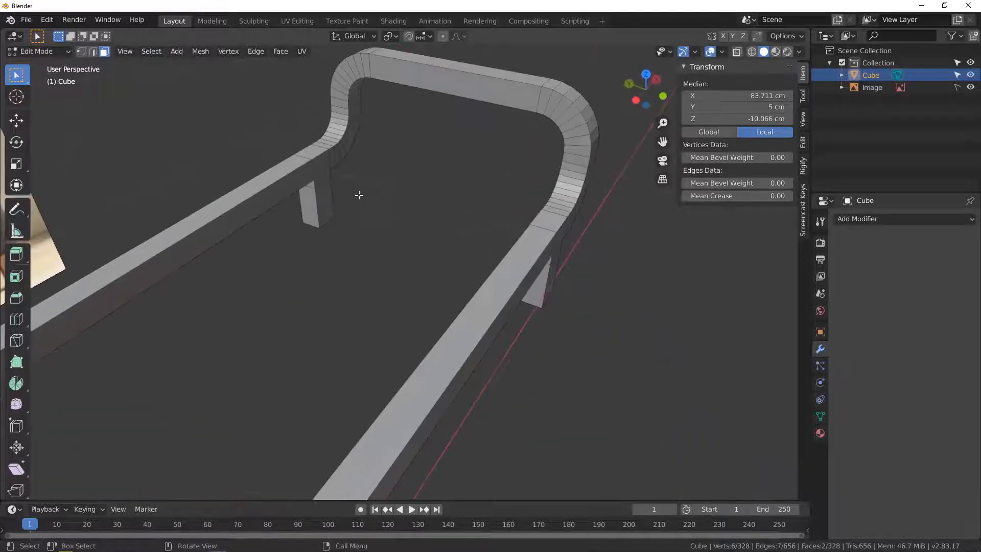
{"action": "left_click", "coordinate": [320, 162], "text": "shift"}
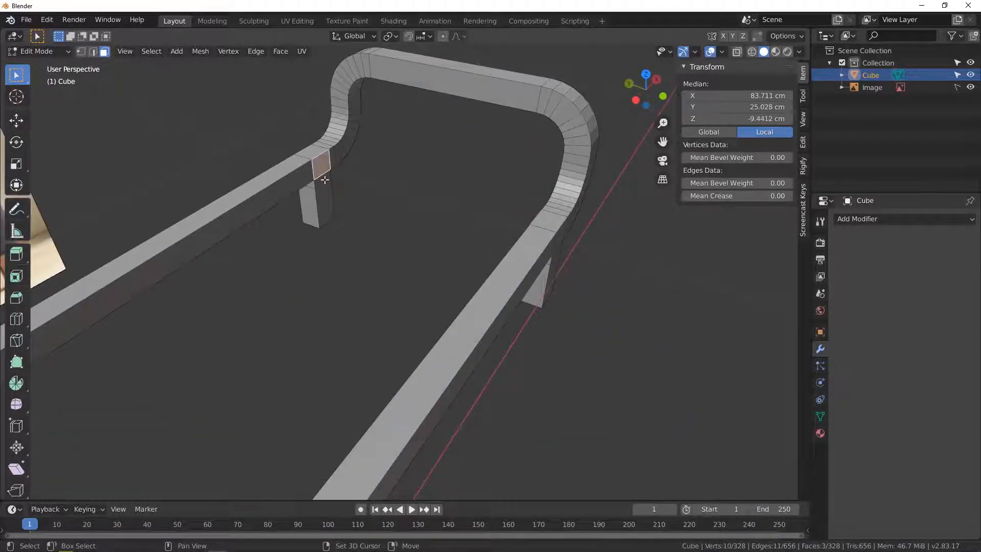
{"action": "left_click", "coordinate": [325, 179], "text": "shift"}
{"action": "middle_click_drag", "start_coordinate": [325, 179], "coordinate": [440, 182]}
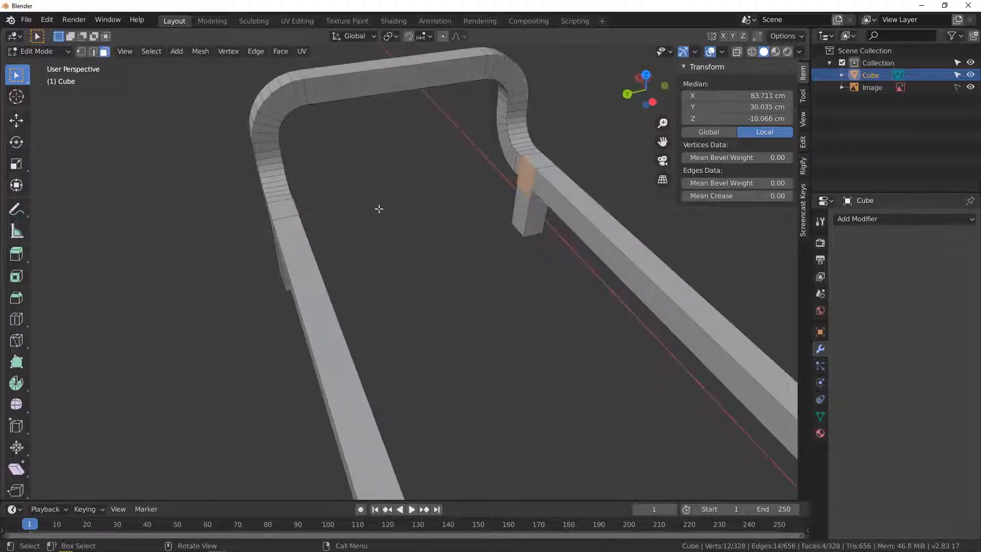
{"action": "middle_click_drag", "start_coordinate": [378, 209], "coordinate": [450, 215]}
{"action": "left_click", "coordinate": [256, 51]}
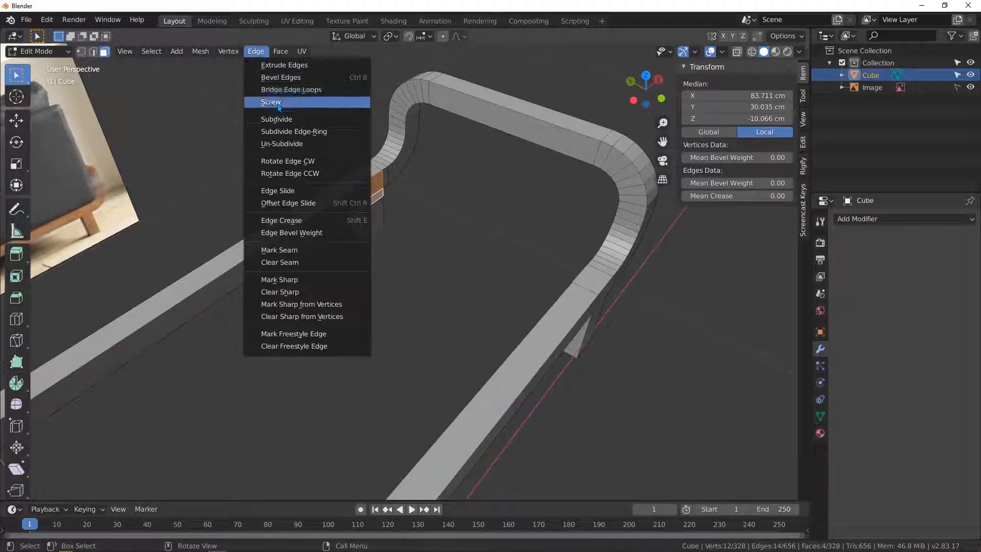
{"action": "left_click", "coordinate": [302, 91]}
{"action": "middle_click_drag", "start_coordinate": [405, 237], "coordinate": [527, 208]}
{"action": "middle_click_drag", "start_coordinate": [404, 257], "coordinate": [476, 256]}
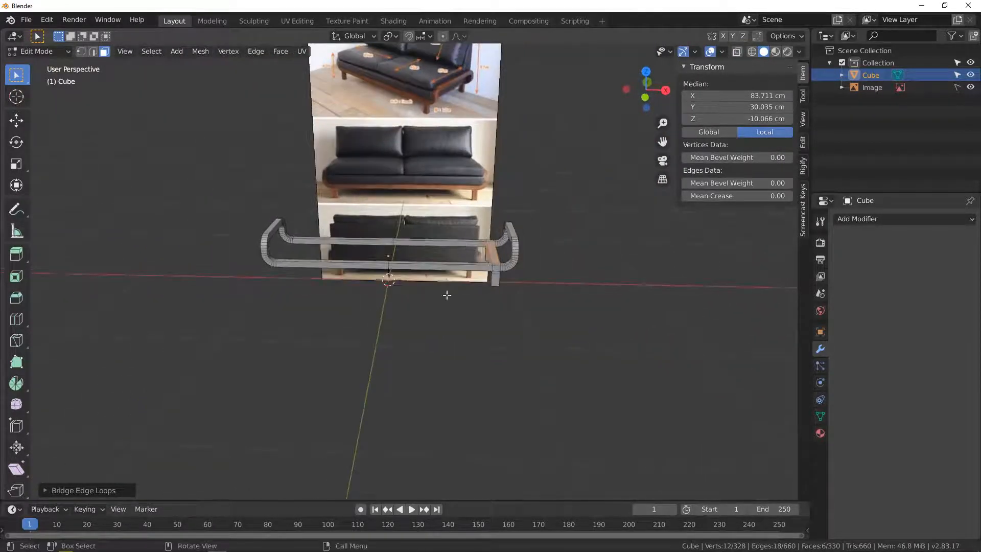
In wireframe front view, select everything in the frame's legless half up to the centre and delete it.
{"action": "scroll", "coordinate": [495, 239], "scroll_direction": "up", "scroll_amount": 3}
{"action": "left_click_drag", "start_coordinate": [441, 161], "coordinate": [618, 421]}
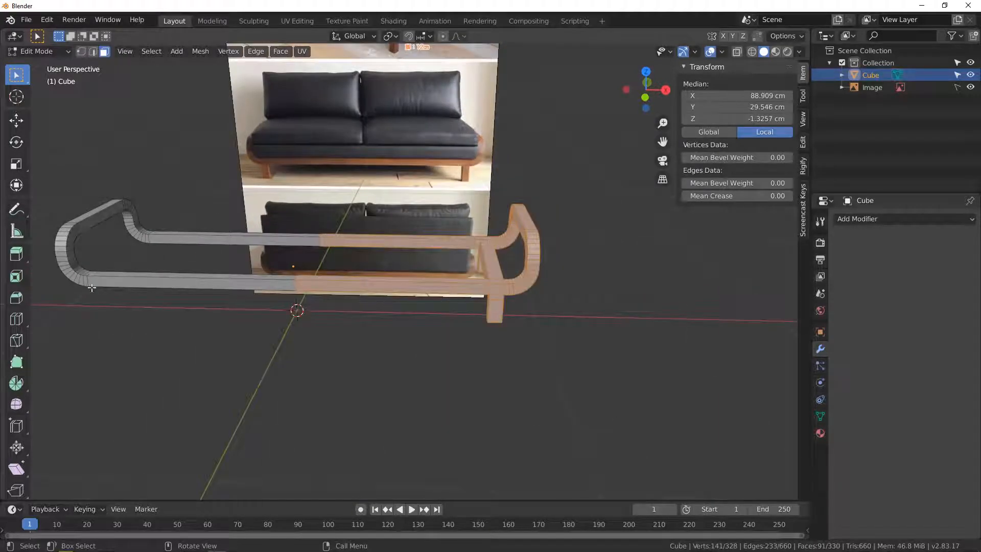
{"action": "middle_click_drag", "start_coordinate": [205, 269], "coordinate": [355, 290], "text": "shift"}
{"action": "key", "text": "KP_1"}
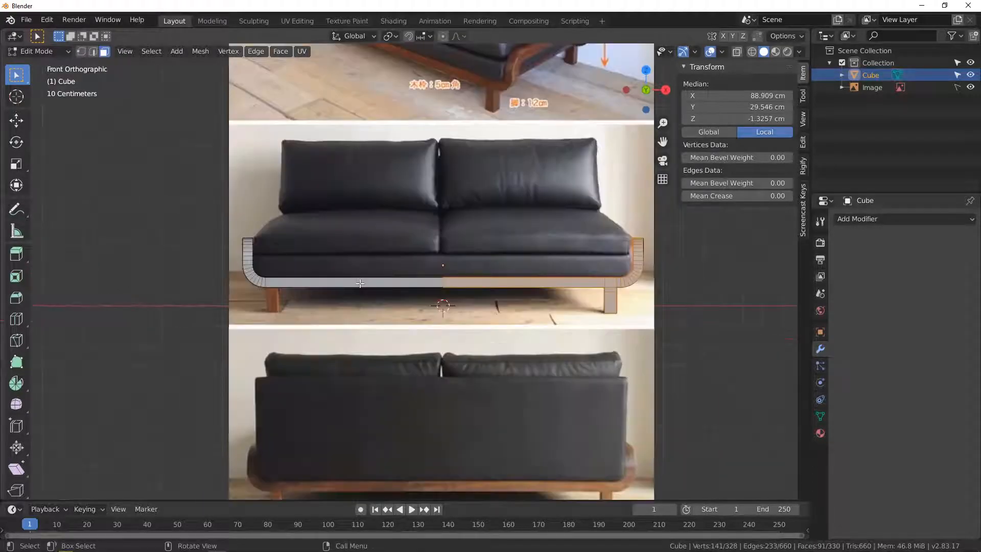
{"action": "key", "text": "z"}
{"action": "left_click", "coordinate": [268, 275]}
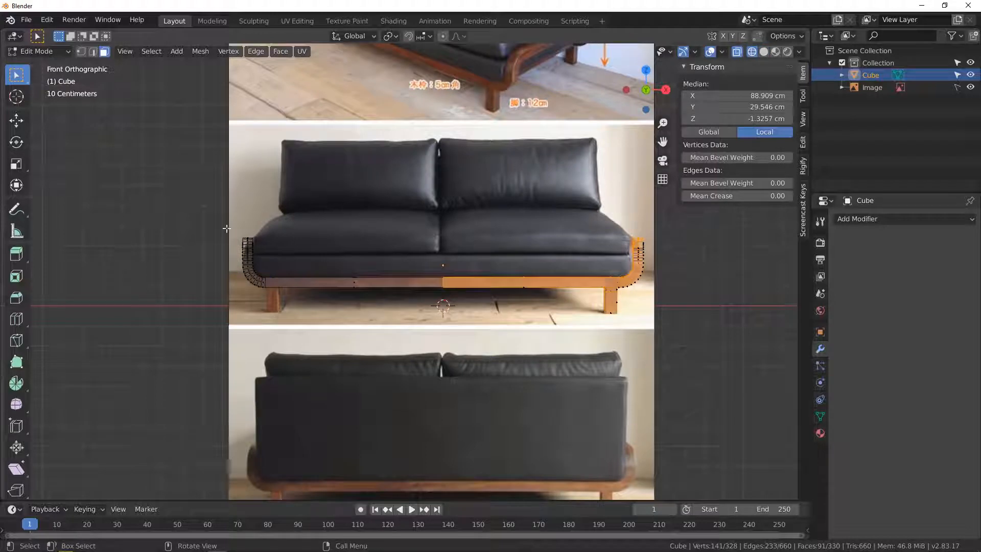
{"action": "left_click_drag", "start_coordinate": [195, 164], "coordinate": [433, 352]}
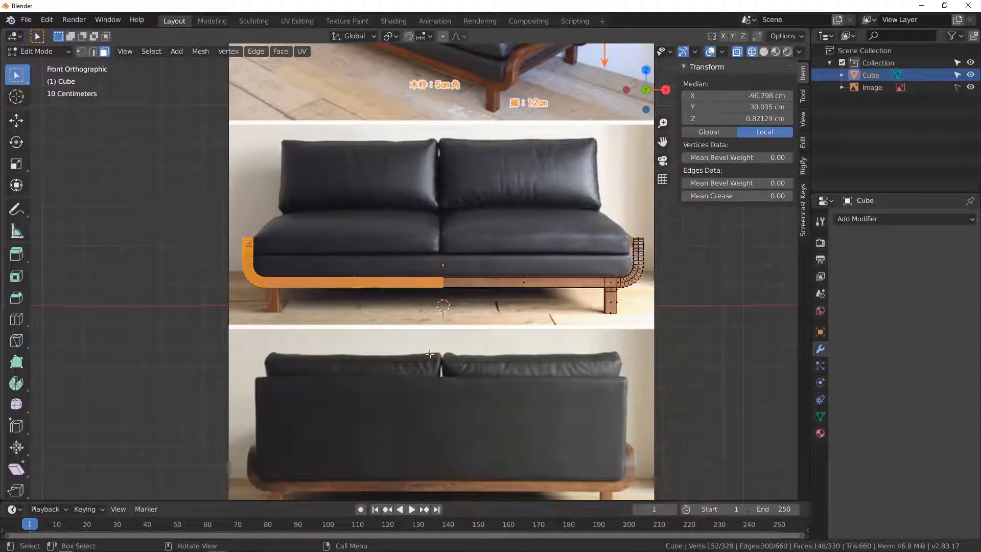
{"action": "key", "text": "x"}
{"action": "left_click", "coordinate": [430, 354]}
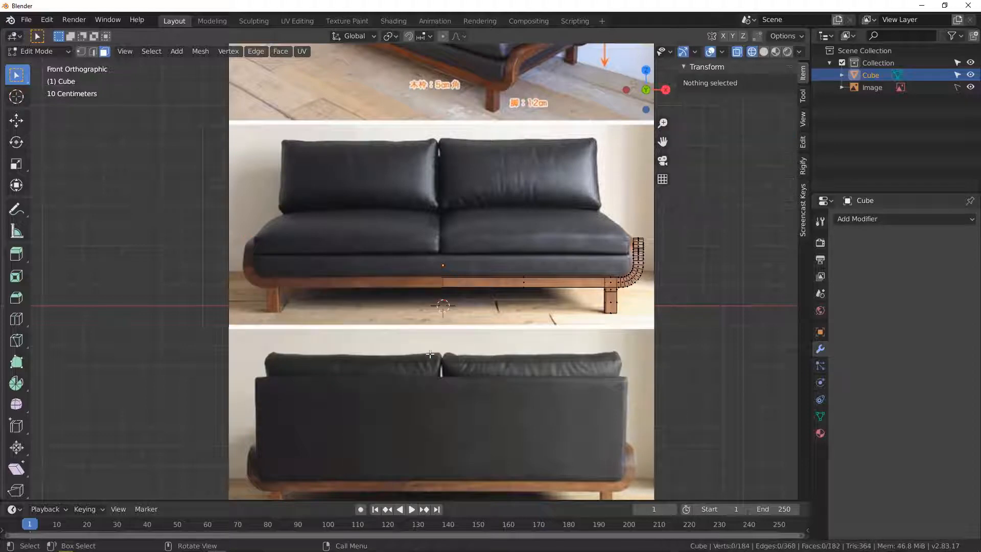
Return to solid shading and add a Mirror modifier on the X axis to the remaining half of the frame.
{"action": "mouse_move", "coordinate": [466, 327]}
{"action": "middle_mouse_down"}
{"action": "mouse_move", "coordinate": [479, 327]}
{"action": "mouse_move", "coordinate": [453, 388]}
{"action": "mouse_move", "coordinate": [455, 422]}
{"action": "mouse_move", "coordinate": [418, 267]}
{"action": "middle_mouse_up"}
{"action": "scroll", "coordinate": [479, 327], "scroll_direction": "down", "scroll_amount": 6}
{"action": "key", "text": "z"}
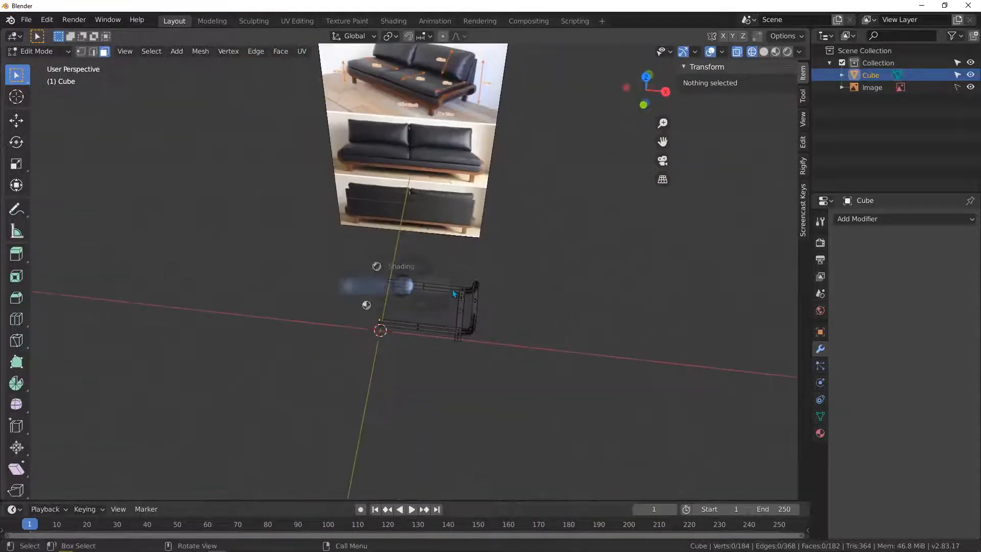
{"action": "left_click", "coordinate": [445, 303]}
{"action": "scroll", "coordinate": [417, 303], "scroll_direction": "up", "scroll_amount": 4}
{"action": "middle_click_drag", "start_coordinate": [417, 303], "coordinate": [479, 273]}
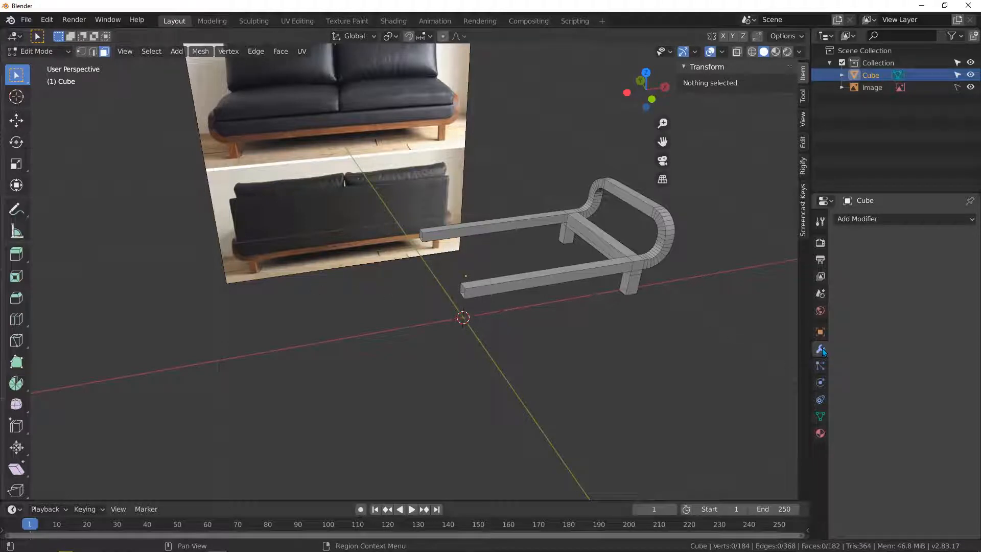
{"action": "left_click", "coordinate": [868, 221]}
{"action": "left_click", "coordinate": [730, 335]}
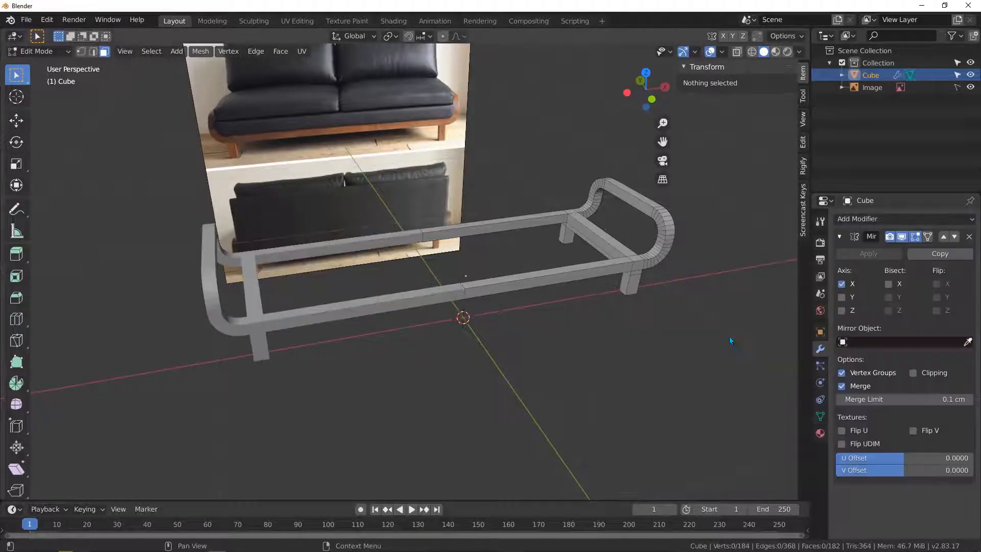
Examine the mirrored frame in perspective and front view against the couch reference image.
{"action": "middle_click_drag", "start_coordinate": [728, 336], "coordinate": [481, 280]}
{"action": "left_click", "coordinate": [460, 291]}
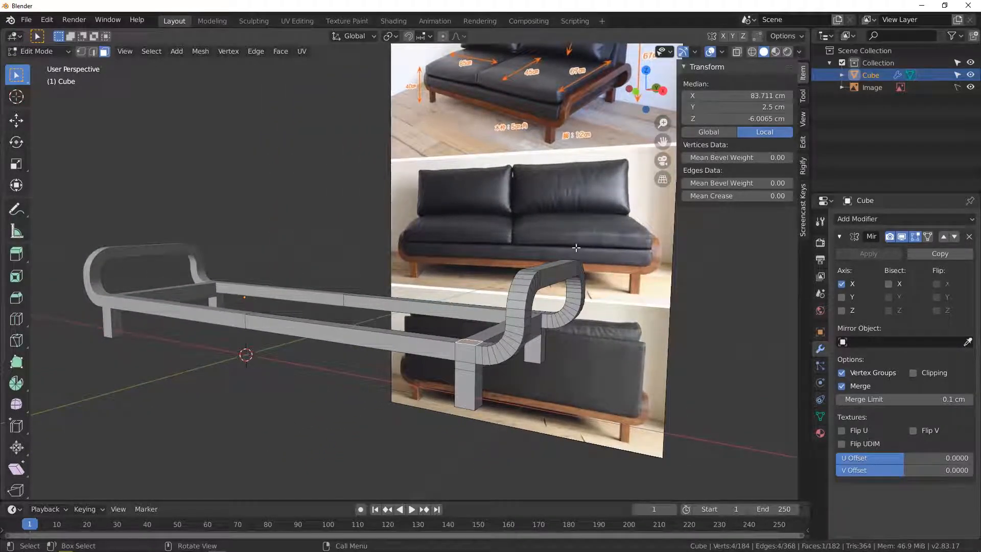
{"action": "scroll", "coordinate": [576, 247], "scroll_direction": "up", "scroll_amount": 5}
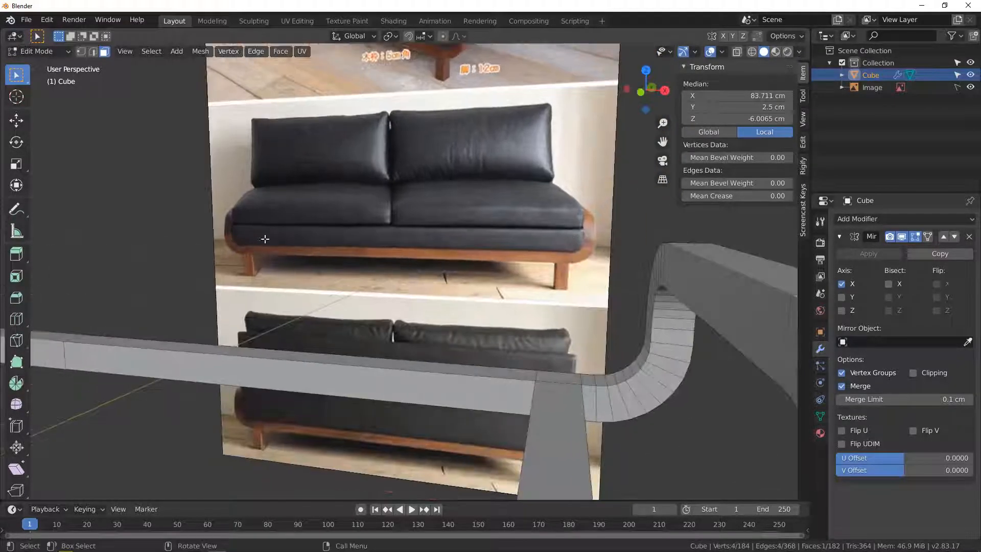
{"action": "scroll", "coordinate": [487, 231], "scroll_direction": "down", "scroll_amount": 4}
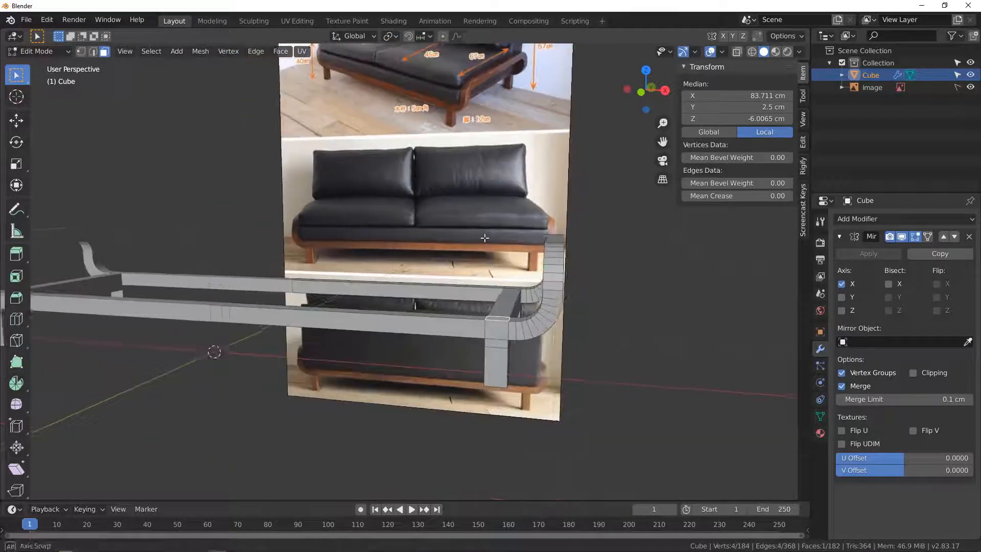
{"action": "key", "text": "KP_1"}
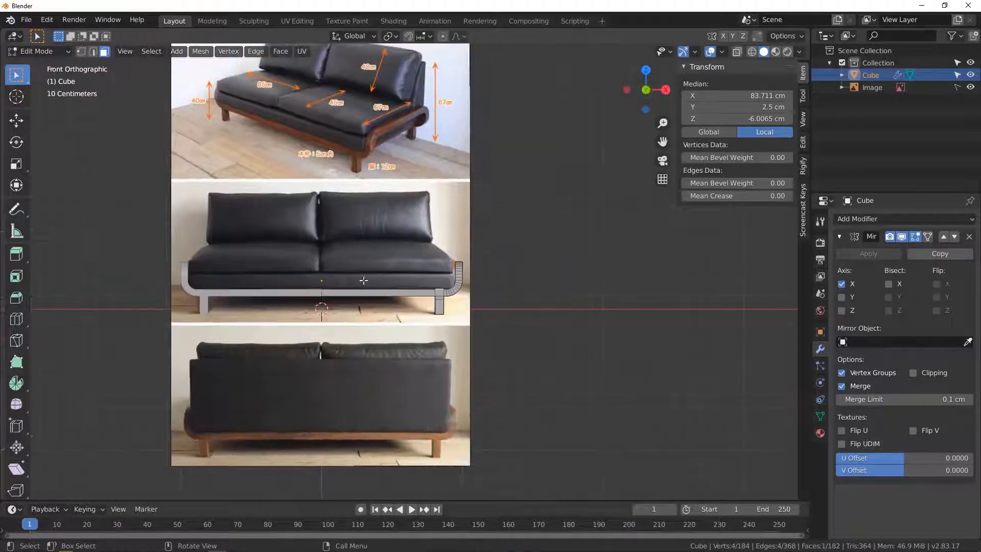
{"action": "scroll", "coordinate": [267, 287], "scroll_direction": "up", "scroll_amount": 3}
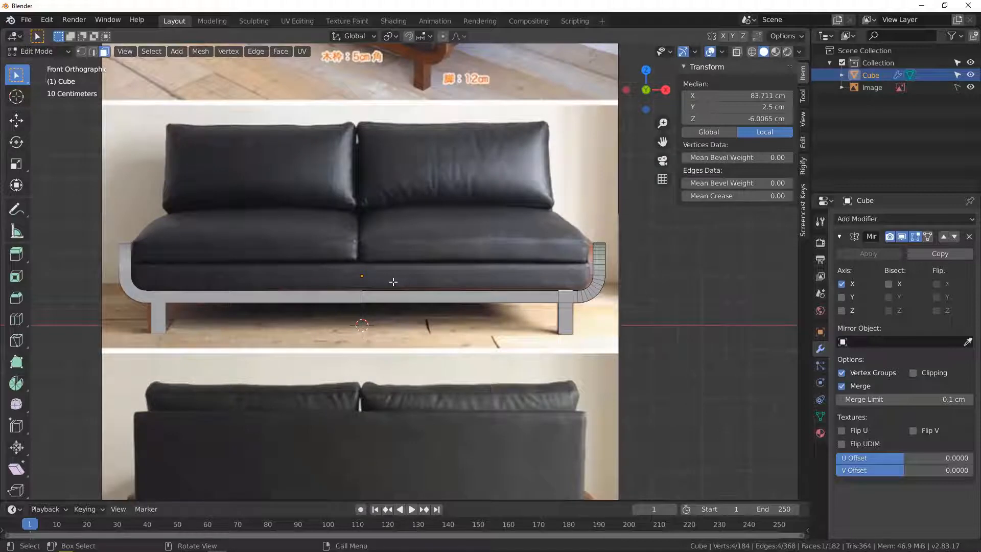
Leave Edit Mode, add a new cube mesh and scale it down uniformly to about 57.7 cm.
{"action": "key", "text": "Tab"}
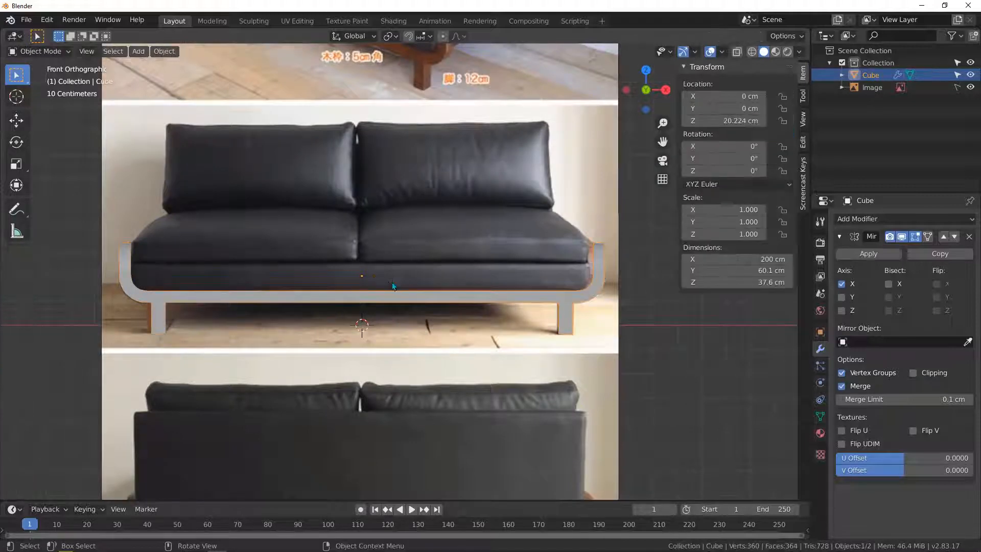
{"action": "scroll", "coordinate": [369, 293], "scroll_direction": "down", "scroll_amount": 2}
{"action": "key", "text": "shift+a"}
{"action": "mouse_move", "coordinate": [369, 293]}
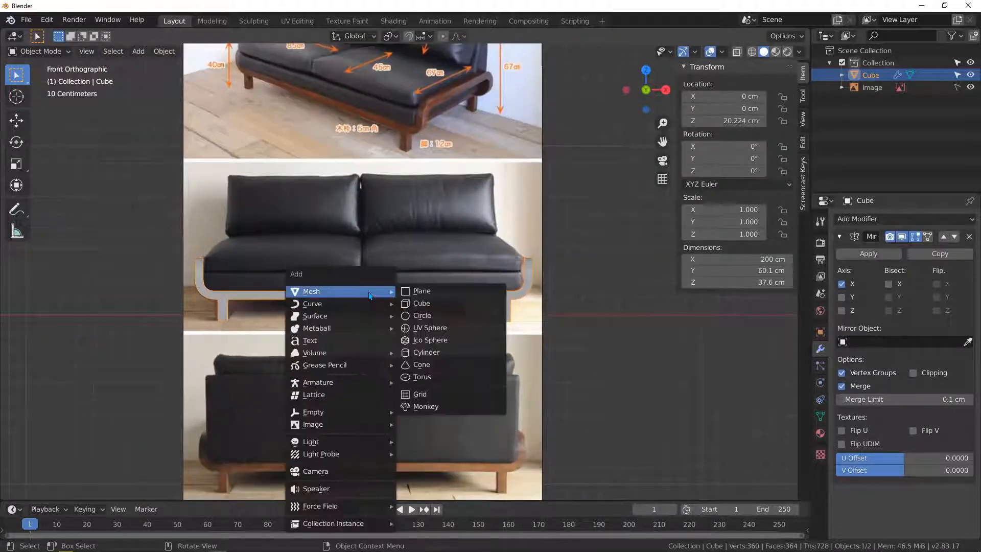
{"action": "left_click", "coordinate": [430, 305]}
{"action": "key", "text": "s"}
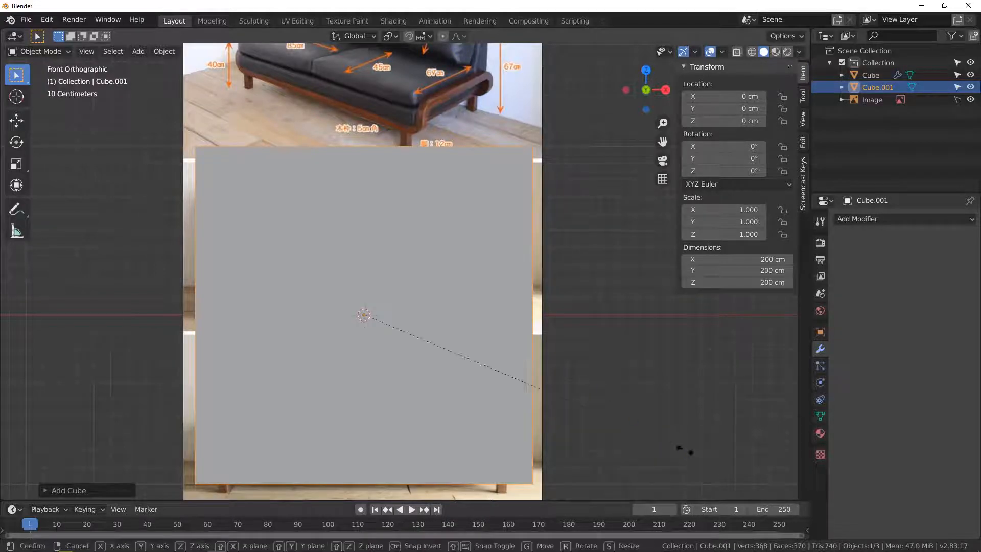
{"action": "left_click", "coordinate": [422, 352]}
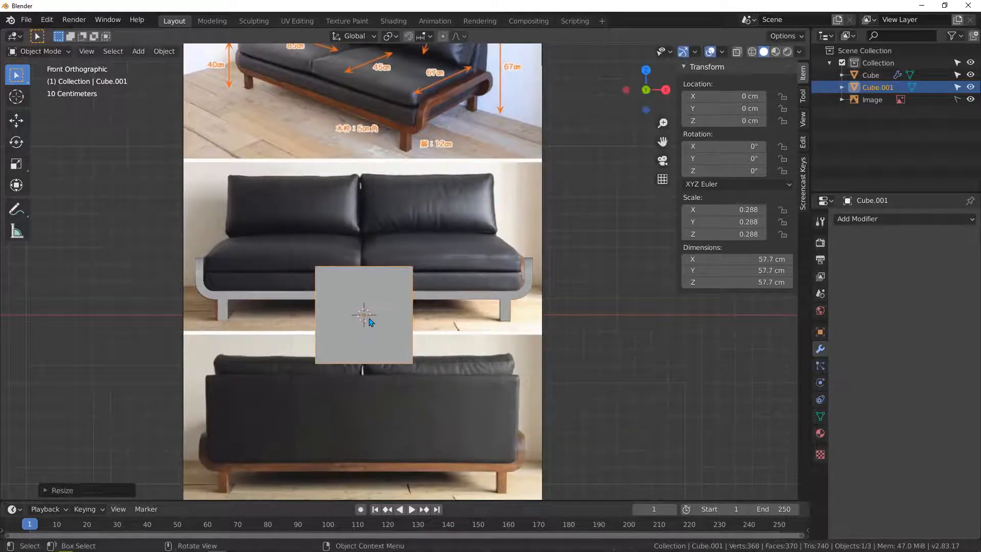
Edit the new cube in wireframe and raise its bottom vertices along Z to the top edge of the wooden frame rail.
{"action": "key", "text": "Tab"}
{"action": "scroll", "coordinate": [327, 253], "scroll_direction": "up", "scroll_amount": 2}
{"action": "key", "text": "z"}
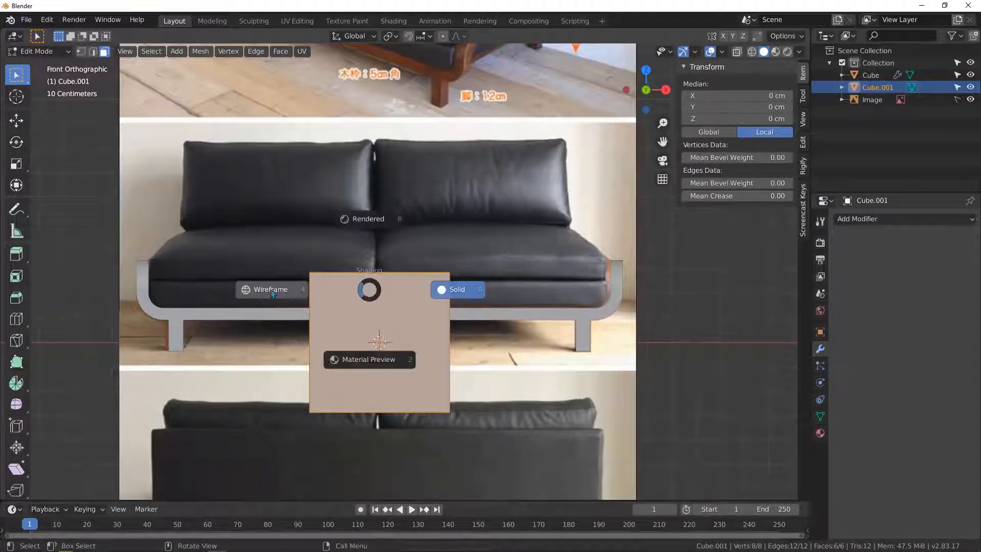
{"action": "left_click", "coordinate": [271, 291]}
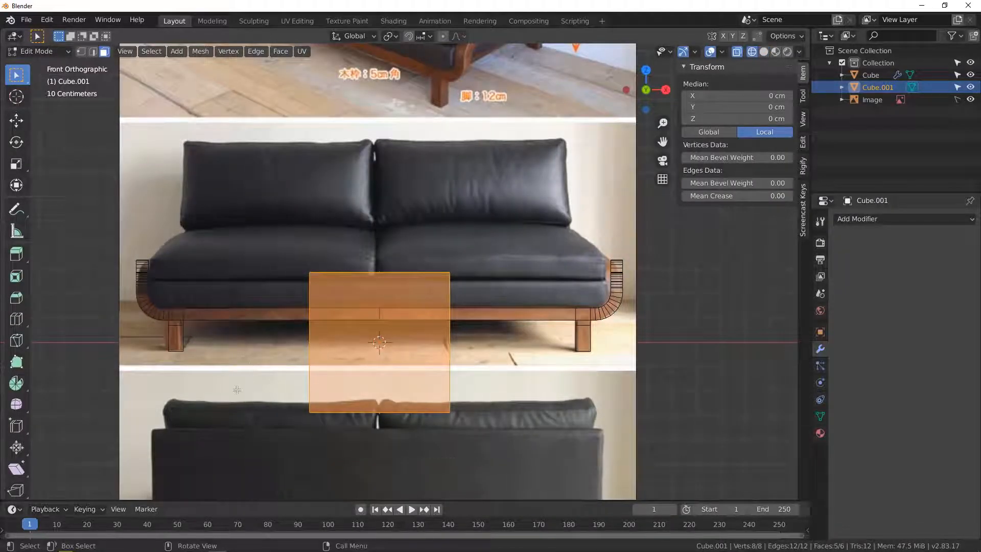
{"action": "left_click_drag", "start_coordinate": [237, 390], "coordinate": [570, 469]}
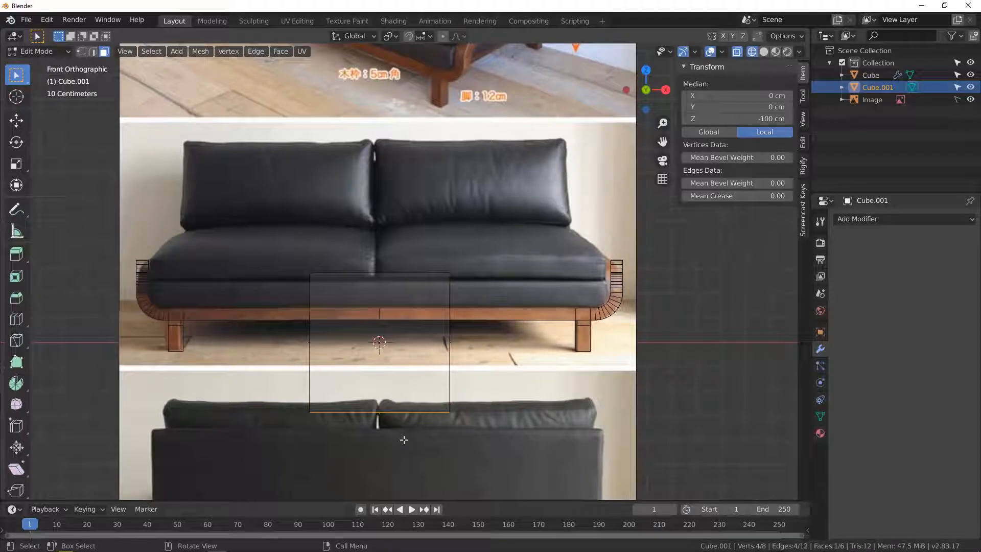
{"action": "key", "text": "1"}
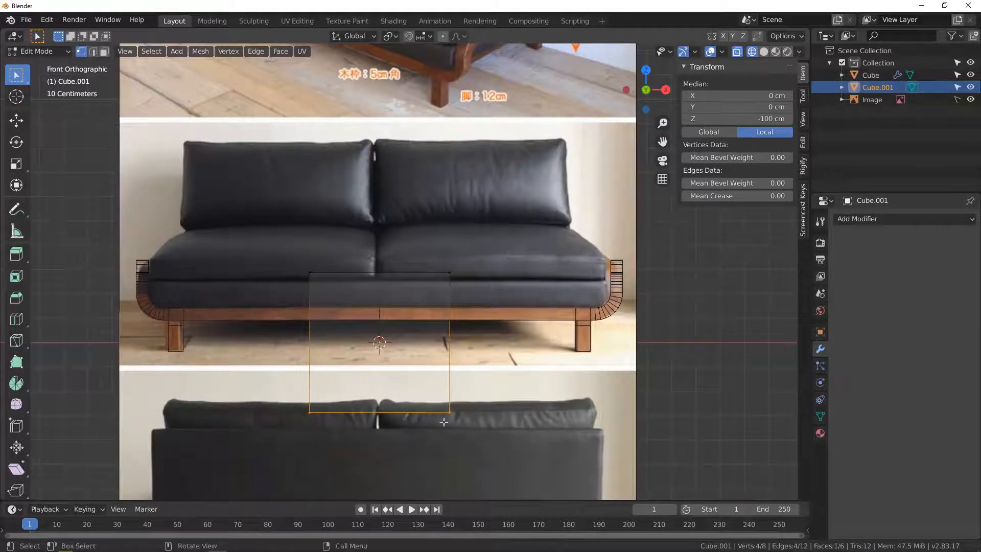
{"action": "key", "text": "g"}
{"action": "key", "text": "z"}
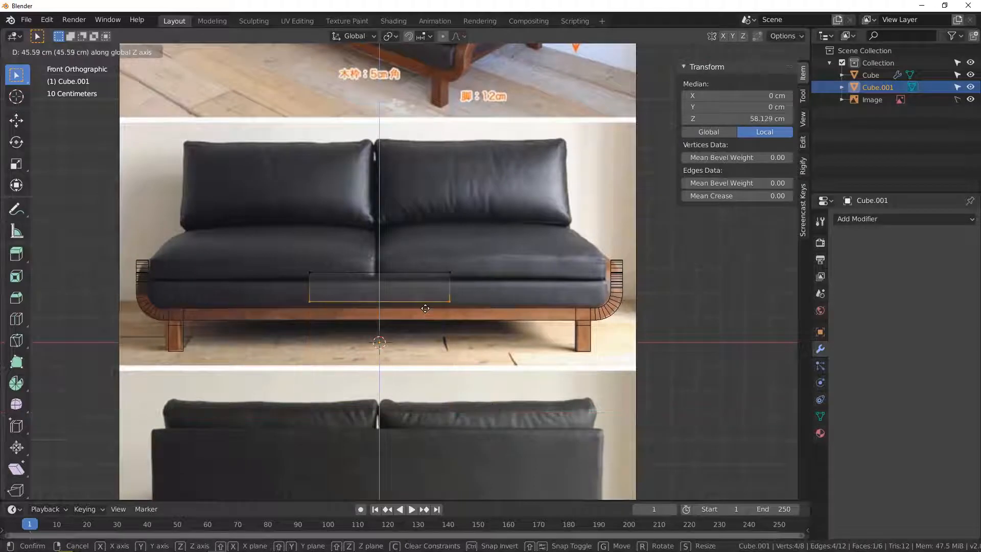
{"action": "left_click", "coordinate": [429, 313]}
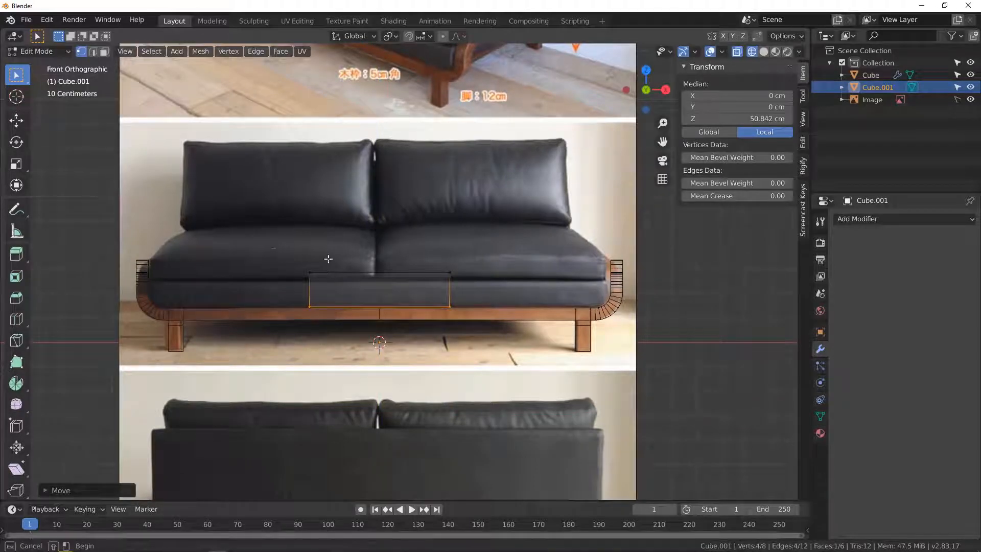
Lower the block's top vertices to the seam under the seat cushions and move its right-hand vertices along X to the couch base's right end.
{"action": "key", "text": "g"}
{"action": "key", "text": "z"}
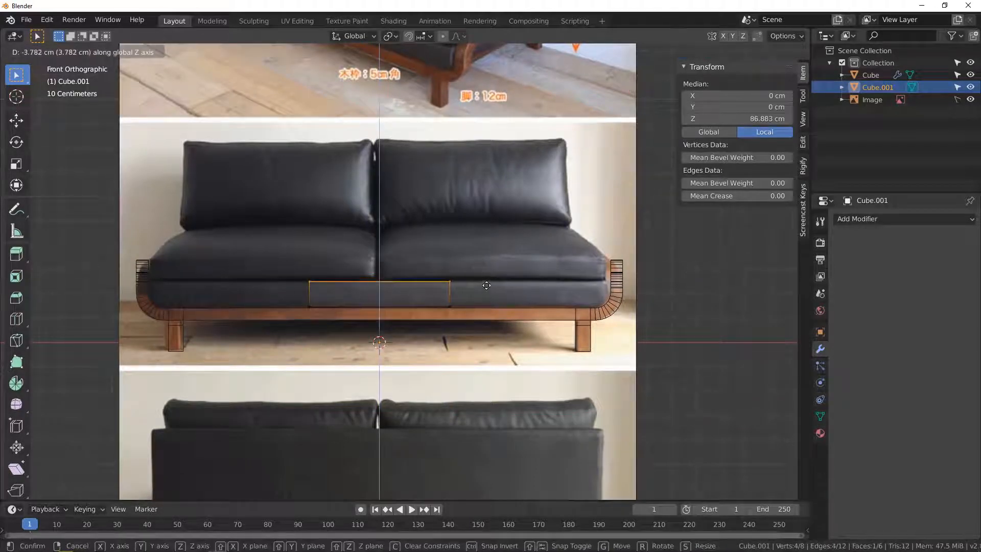
{"action": "left_click", "coordinate": [486, 284]}
{"action": "left_click_drag", "start_coordinate": [425, 246], "coordinate": [492, 343]}
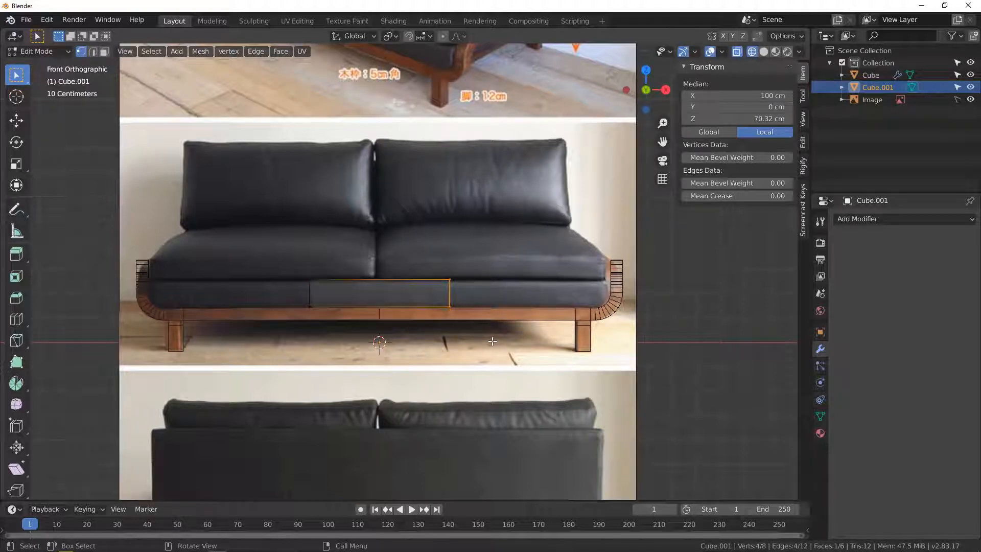
{"action": "key", "text": "g"}
{"action": "key", "text": "x"}
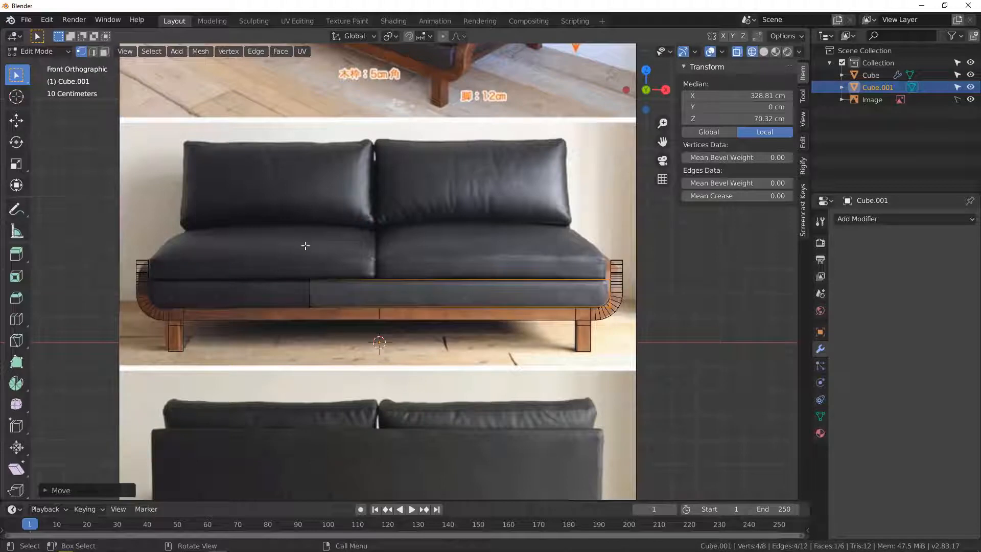
Select the block's left-hand vertices and move them along X close to the couch's centre line.
{"action": "left_click_drag", "start_coordinate": [306, 247], "coordinate": [344, 350]}
{"action": "scroll", "coordinate": [334, 284], "scroll_direction": "up", "scroll_amount": 2}
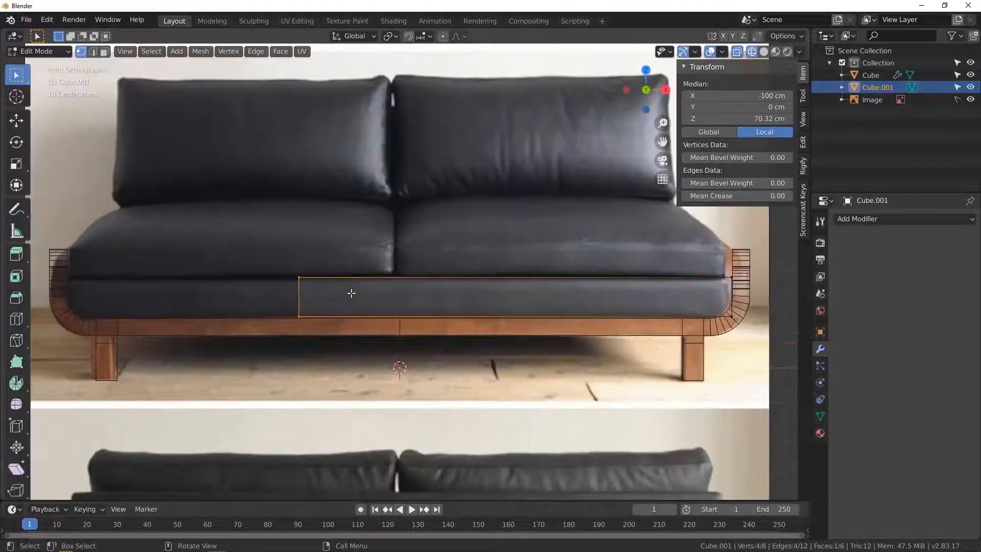
{"action": "key", "text": "g"}
{"action": "key", "text": "x"}
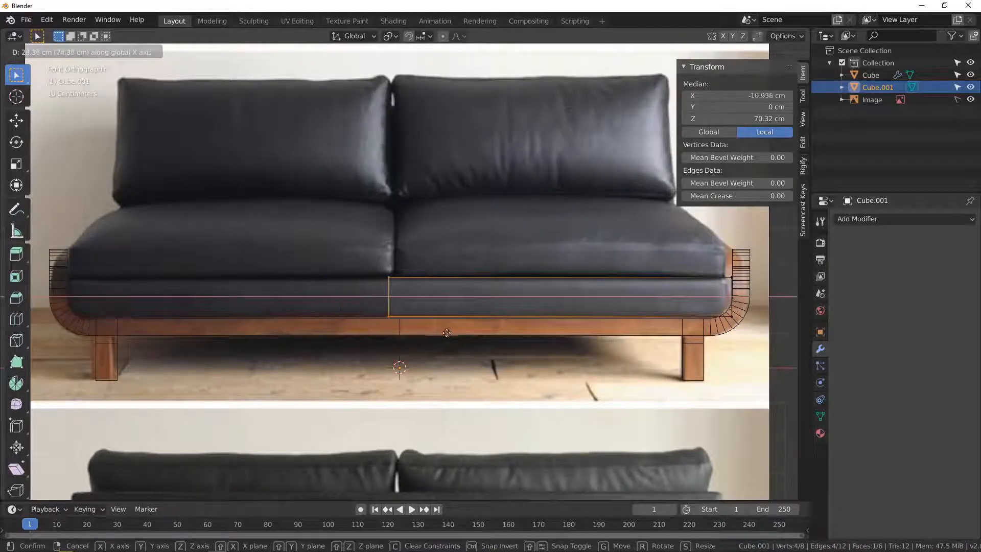
{"action": "left_click", "coordinate": [426, 321]}
Set the snap target to Vertex and snap the block's left-hand vertices along X onto the frame's centre vertex.
{"action": "scroll", "coordinate": [395, 332], "scroll_direction": "up", "scroll_amount": 5}
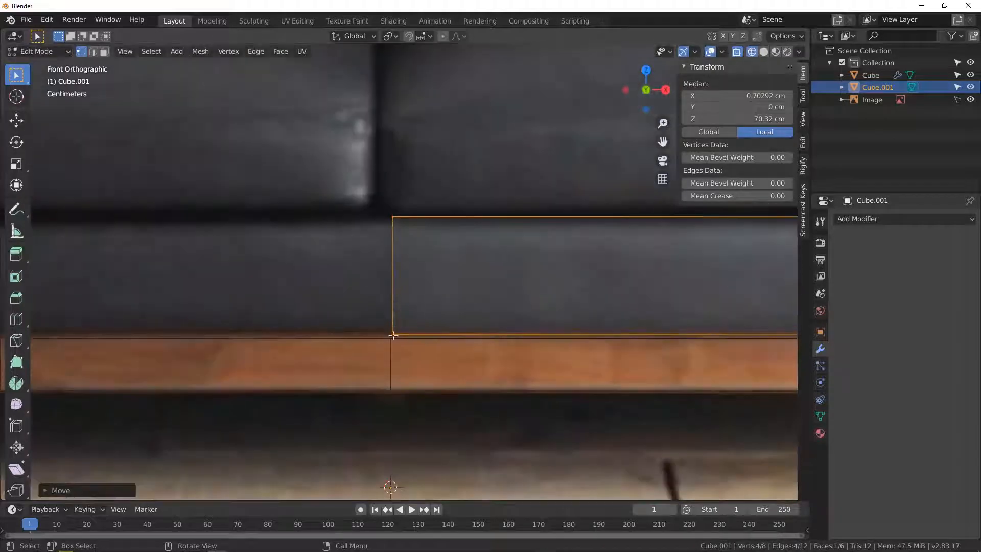
{"action": "left_click", "coordinate": [420, 36]}
{"action": "left_click", "coordinate": [391, 87]}
{"action": "key", "text": "g"}
{"action": "key", "text": "x"}
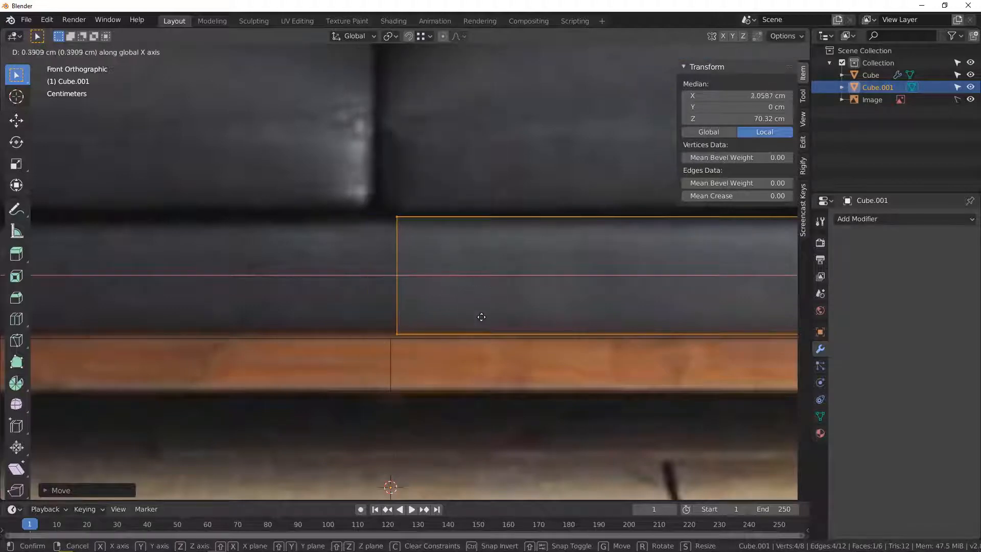
{"action": "left_click", "coordinate": [391, 346]}
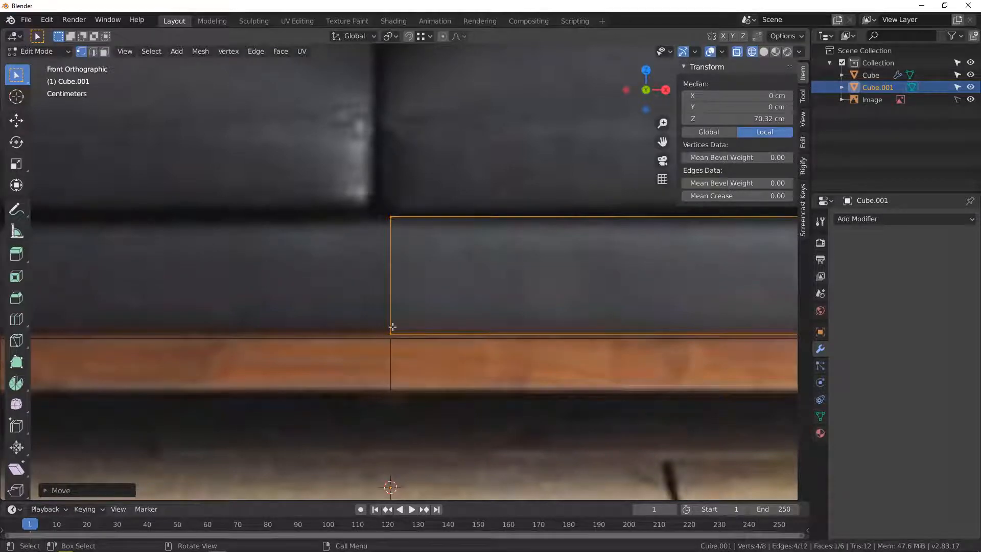
Return to solid shading and check the block's placement on the frame in perspective and from above.
{"action": "scroll", "coordinate": [389, 343], "scroll_direction": "down", "scroll_amount": 5}
{"action": "middle_click_drag", "start_coordinate": [388, 343], "coordinate": [419, 313]}
{"action": "scroll", "coordinate": [419, 313], "scroll_direction": "up", "scroll_amount": 2}
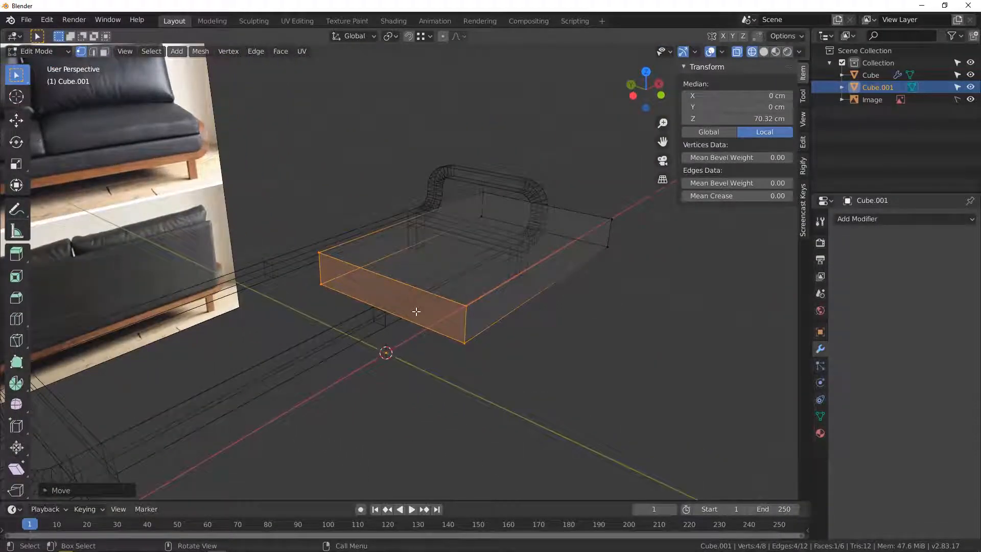
{"action": "key", "text": "z"}
{"action": "left_click", "coordinate": [501, 314]}
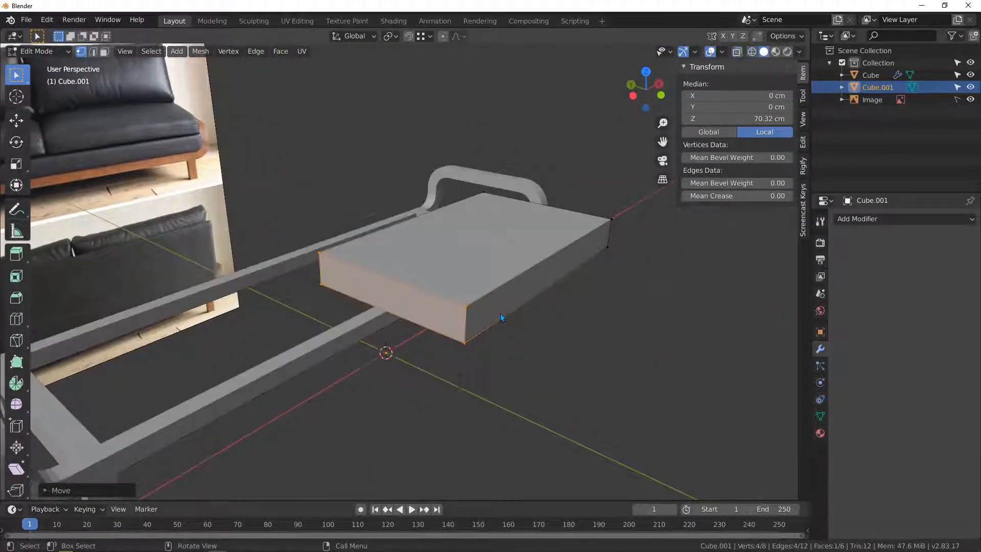
{"action": "middle_click_drag", "start_coordinate": [501, 313], "coordinate": [376, 266]}
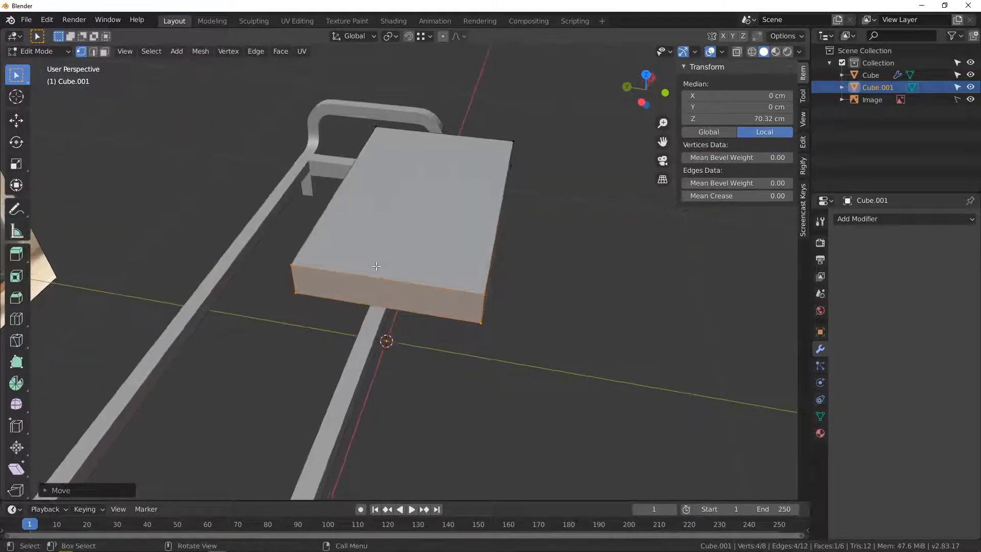
{"action": "key", "text": "KP_7"}
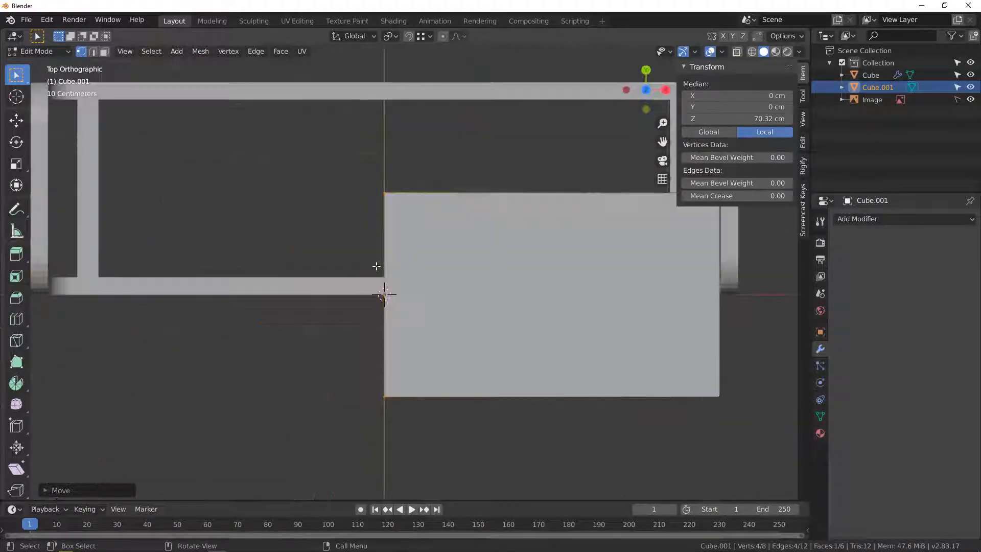
Move the block's back vertices along Y toward the frame's back rail, working in wireframe from above.
{"action": "scroll", "coordinate": [376, 266], "scroll_direction": "down", "scroll_amount": 2}
{"action": "middle_click_drag", "start_coordinate": [494, 242], "coordinate": [312, 295], "text": "shift"}
{"action": "key", "text": "shift+z"}
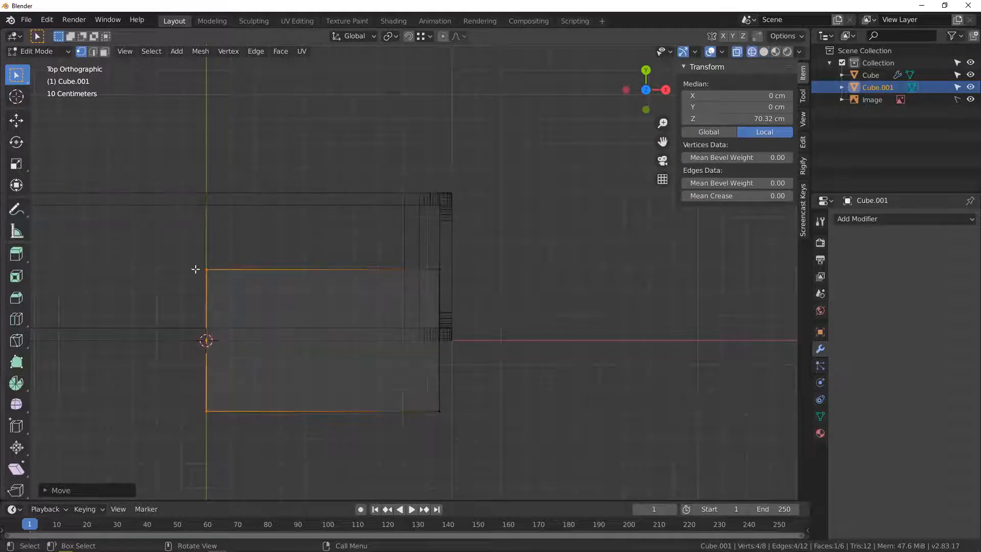
{"action": "left_click_drag", "start_coordinate": [176, 252], "coordinate": [503, 293]}
{"action": "key", "text": "g"}
{"action": "key", "text": "y"}
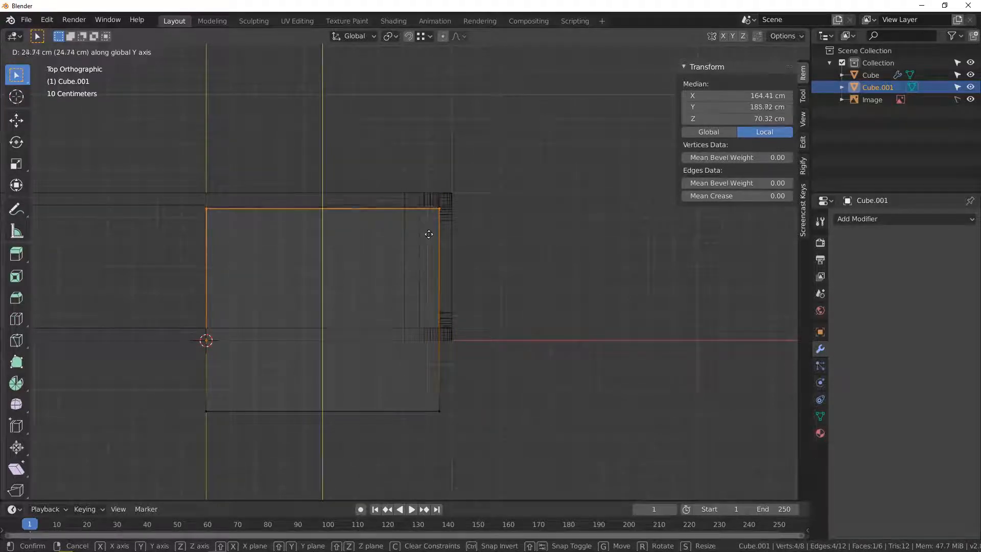
{"action": "left_click", "coordinate": [428, 224]}
Move the block's front vertices along Y to the frame's front edge and return to solid shading.
{"action": "left_click_drag", "start_coordinate": [152, 385], "coordinate": [450, 425]}
{"action": "key", "text": "g"}
{"action": "key", "text": "y"}
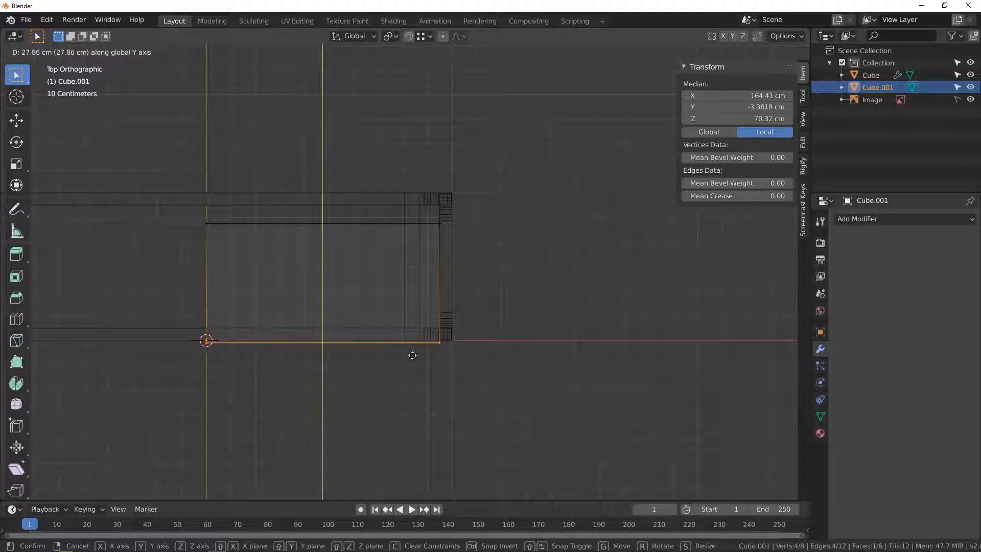
{"action": "left_click", "coordinate": [410, 355]}
{"action": "middle_click_drag", "start_coordinate": [410, 355], "coordinate": [388, 333]}
{"action": "key", "text": "z"}
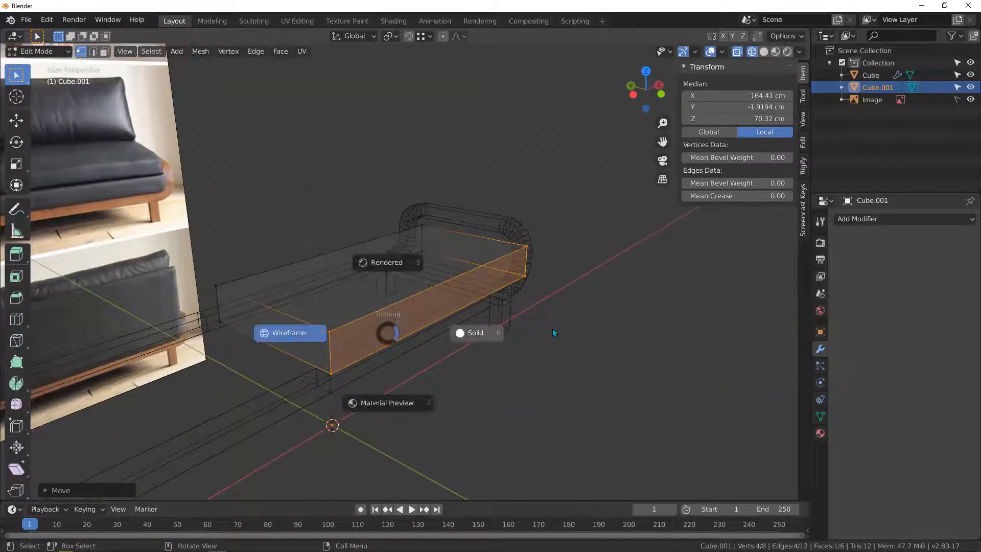
{"action": "left_click", "coordinate": [553, 329]}
Delete the block's end face at the couch's centre line.
{"action": "mouse_move", "coordinate": [553, 329]}
{"action": "middle_mouse_down"}
{"action": "mouse_move", "coordinate": [400, 300]}
{"action": "mouse_move", "coordinate": [316, 304]}
{"action": "mouse_move", "coordinate": [327, 307]}
{"action": "middle_mouse_up"}
{"action": "key", "text": "alt+a"}
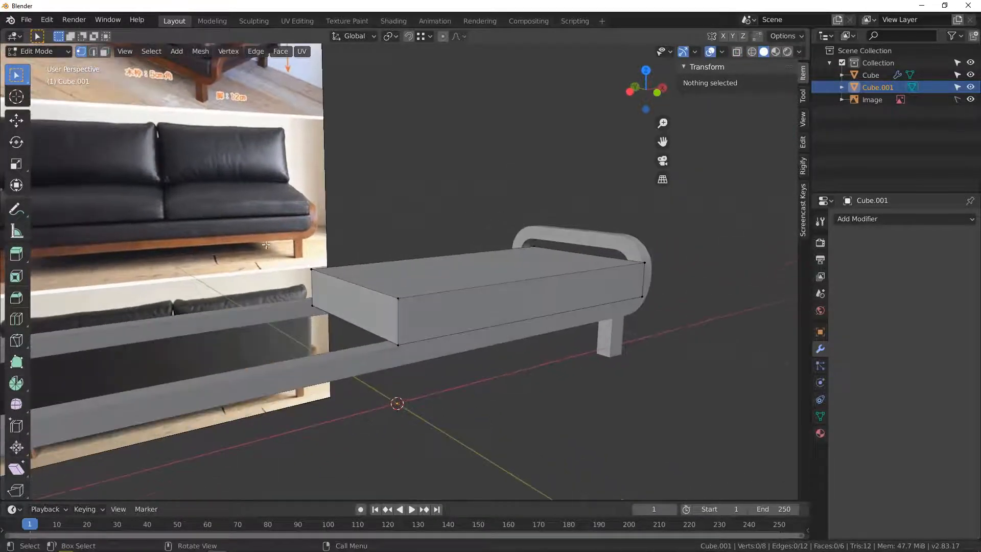
{"action": "left_click_drag", "start_coordinate": [267, 208], "coordinate": [422, 361]}
{"action": "key", "text": "x"}
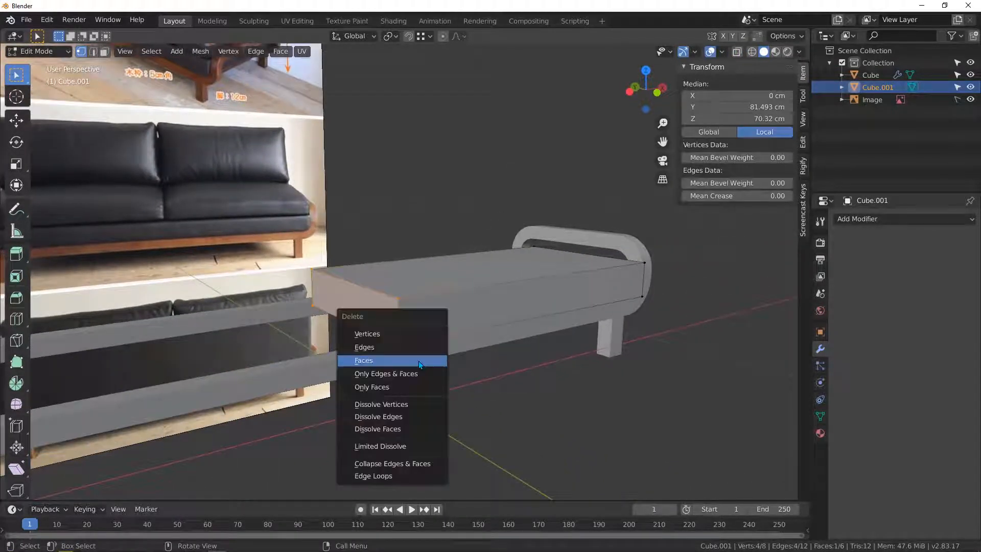
{"action": "left_click", "coordinate": [419, 361]}
Add a Mirror modifier on the X axis to the block in Object Mode.
{"action": "middle_click_drag", "start_coordinate": [377, 315], "coordinate": [409, 337]}
{"action": "key", "text": "Tab"}
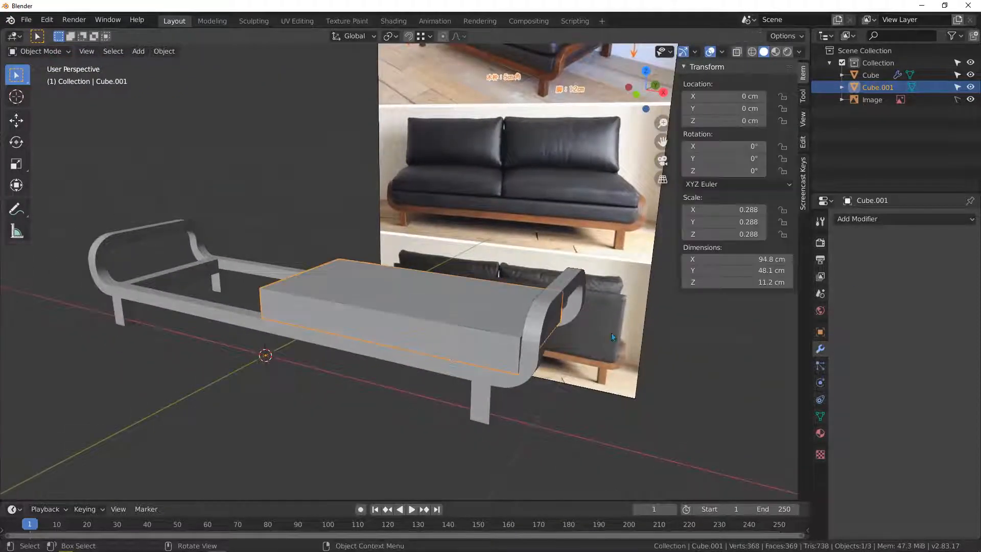
{"action": "left_click", "coordinate": [885, 222]}
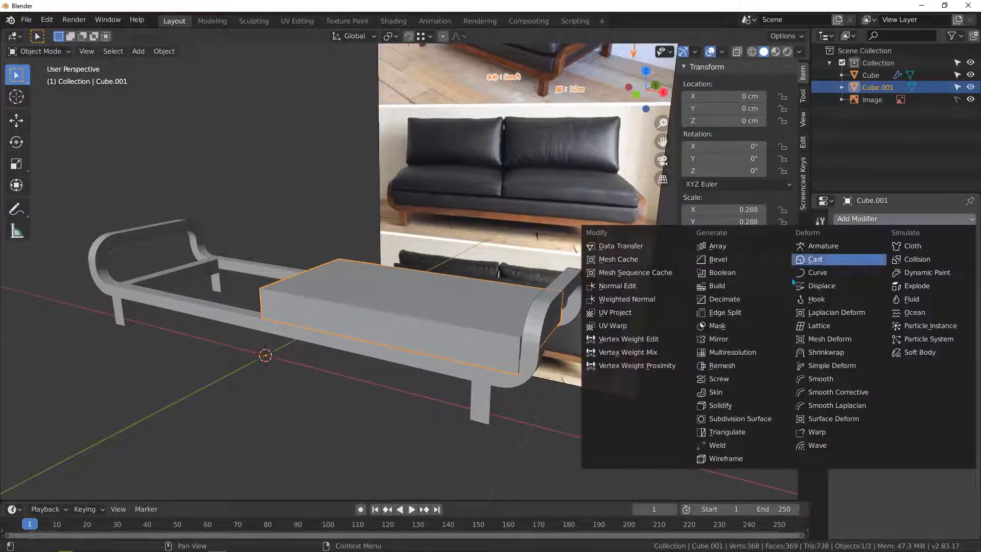
{"action": "left_click", "coordinate": [718, 326]}
{"action": "middle_click_drag", "start_coordinate": [373, 314], "coordinate": [495, 289]}
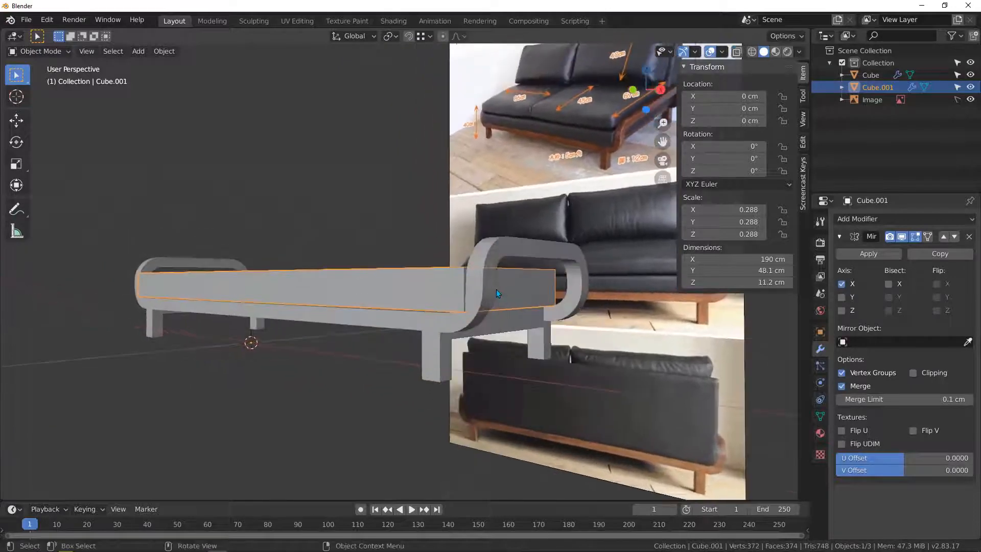
Add a vertical loop cut around the block and slide it close to the armrest end, above the front leg.
{"action": "scroll", "coordinate": [455, 317], "scroll_direction": "up", "scroll_amount": 5}
{"action": "key", "text": "Tab"}
{"action": "left_click", "coordinate": [462, 322]}
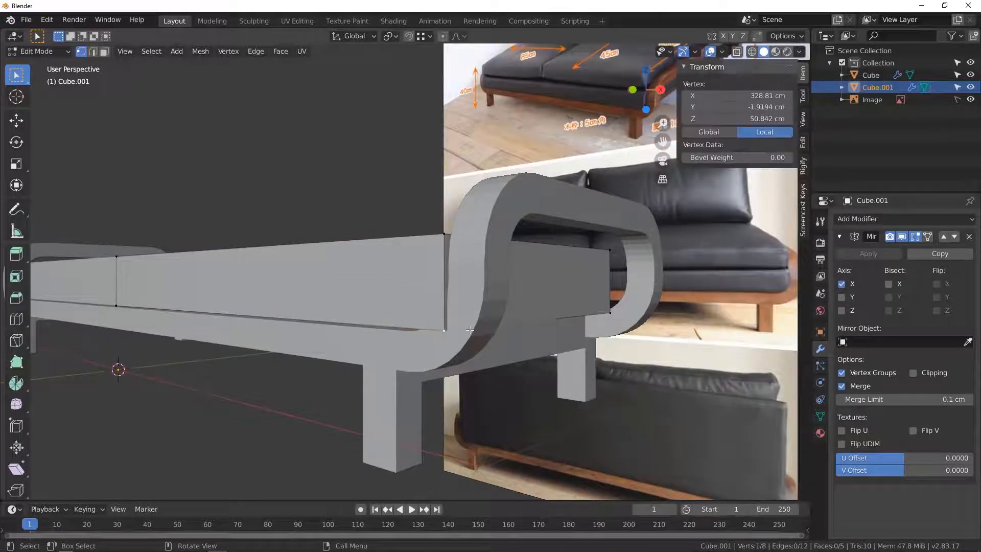
{"action": "middle_click_drag", "start_coordinate": [465, 321], "coordinate": [413, 312]}
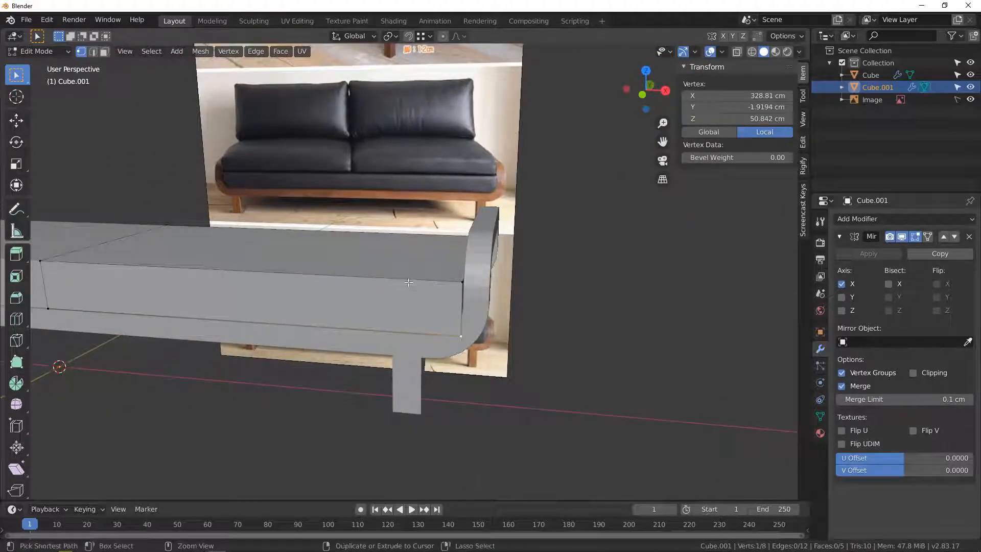
{"action": "key", "text": "ctrl+r"}
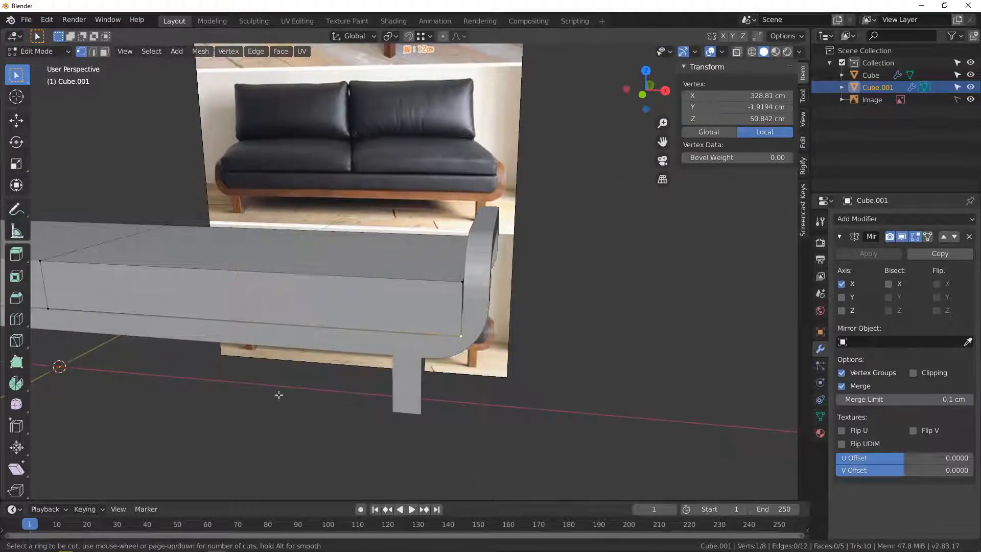
{"action": "left_click", "coordinate": [240, 271]}
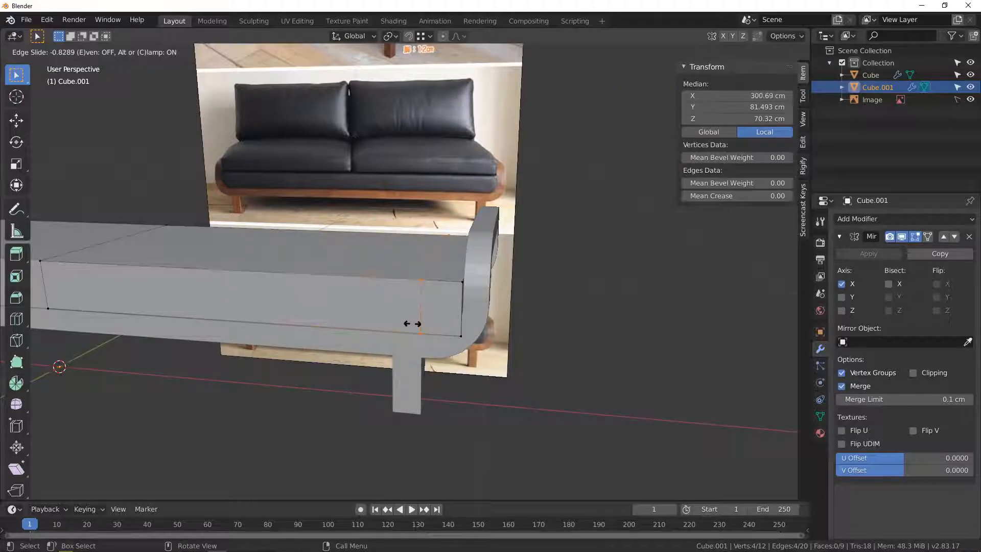
{"action": "left_click", "coordinate": [409, 324]}
Bevel the block's lower end edge with three segments so it follows the curve of the frame.
{"action": "middle_click_drag", "start_coordinate": [409, 324], "coordinate": [458, 333]}
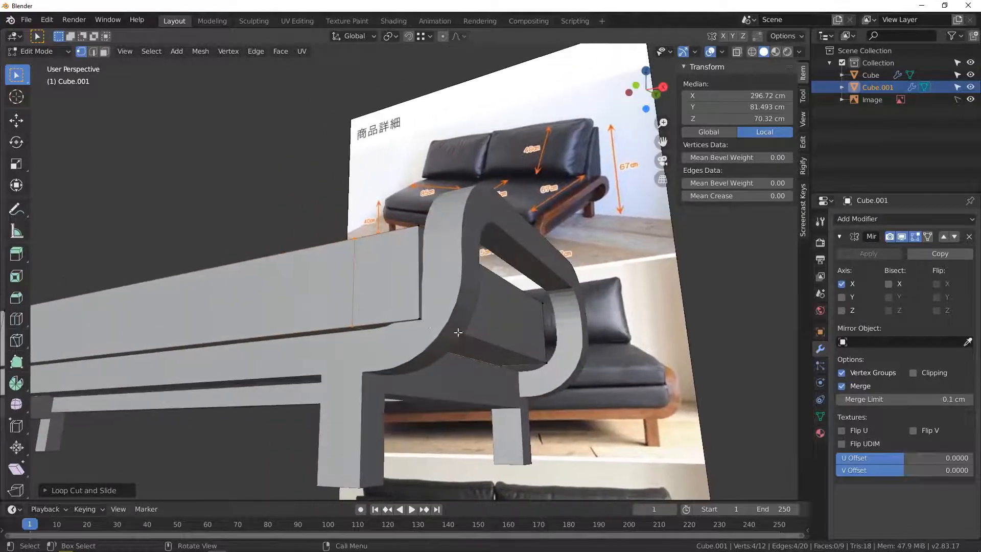
{"action": "key", "text": "2"}
{"action": "left_click", "coordinate": [496, 345]}
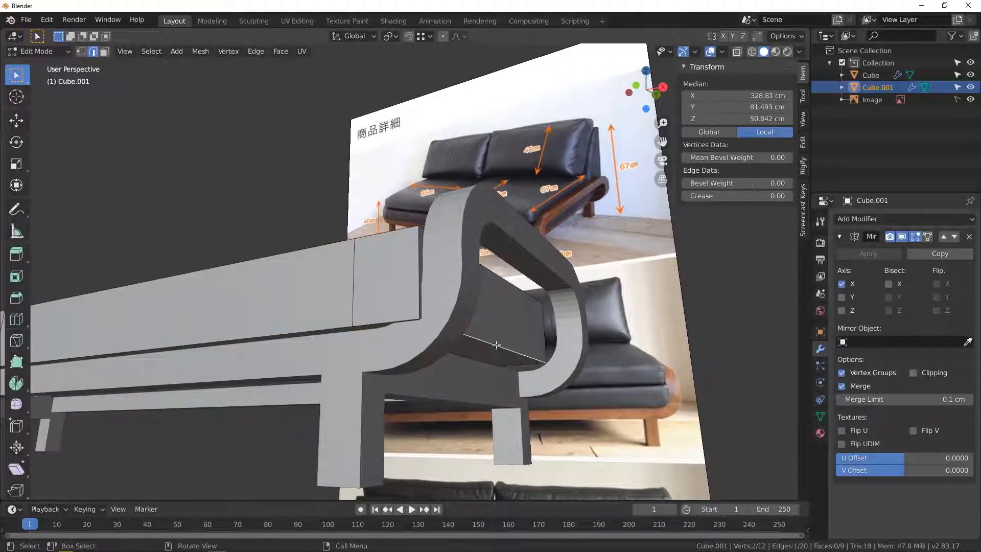
{"action": "key", "text": "ctrl+b"}
{"action": "scroll", "coordinate": [715, 398], "scroll_direction": "up", "scroll_amount": 6}
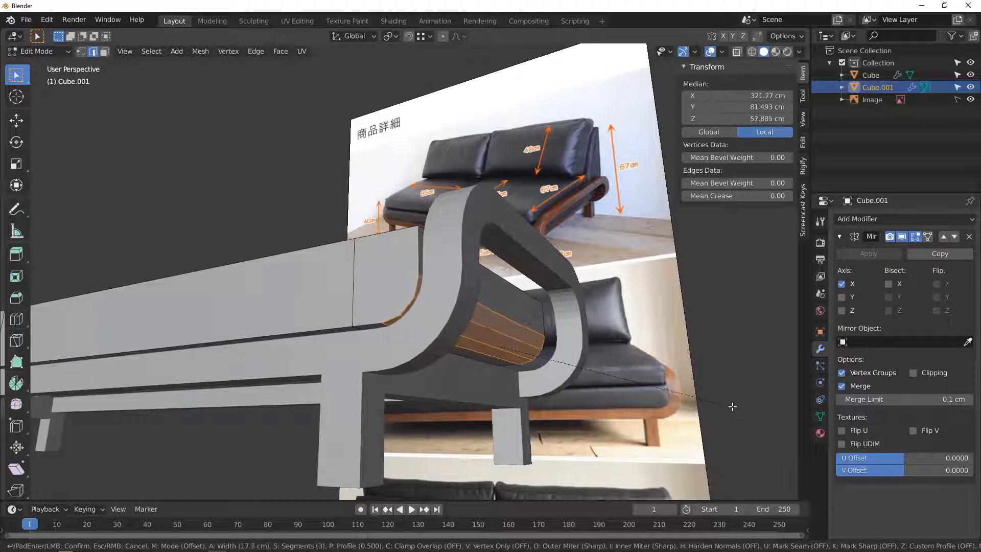
{"action": "left_click", "coordinate": [737, 410]}
{"action": "middle_click_drag", "start_coordinate": [420, 276], "coordinate": [412, 298]}
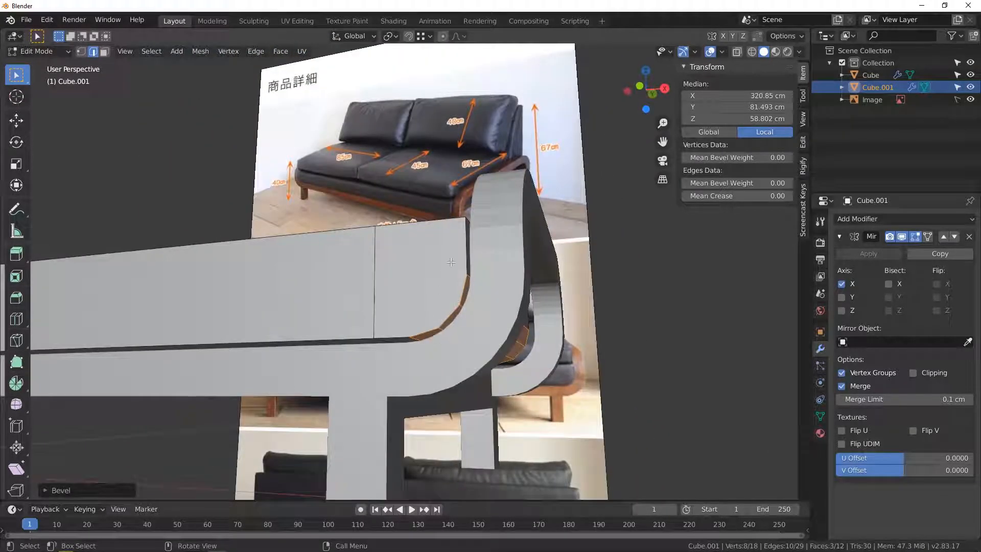
Add three cuts across the block's top between the loop cut and the armrest end, and slide them slightly inward.
{"action": "middle_click_drag", "start_coordinate": [451, 262], "coordinate": [451, 302]}
{"action": "key", "text": "ctrl+r"}
{"action": "scroll", "coordinate": [451, 301], "scroll_direction": "up", "scroll_amount": 1}
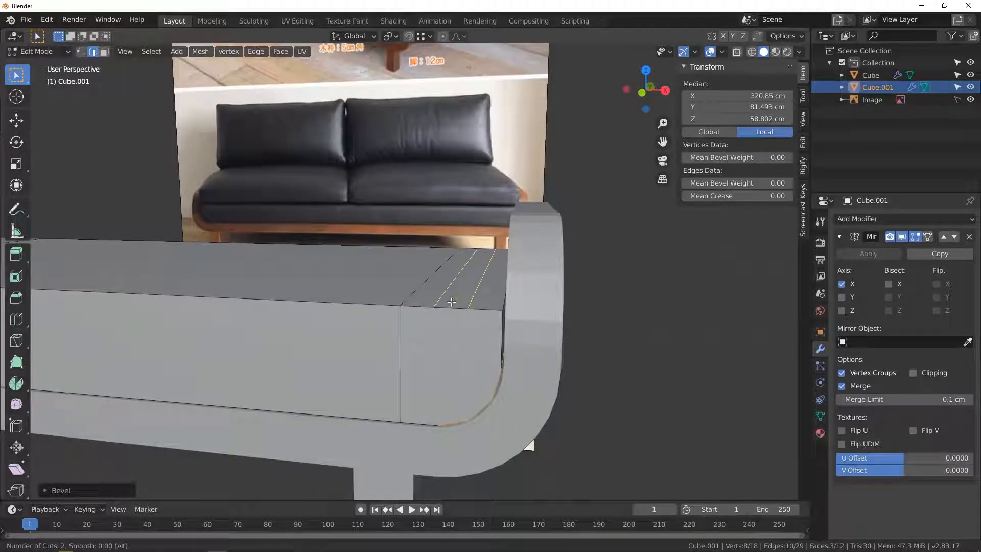
{"action": "scroll", "coordinate": [452, 301], "scroll_direction": "up", "scroll_amount": 1}
{"action": "left_click", "coordinate": [451, 301]}
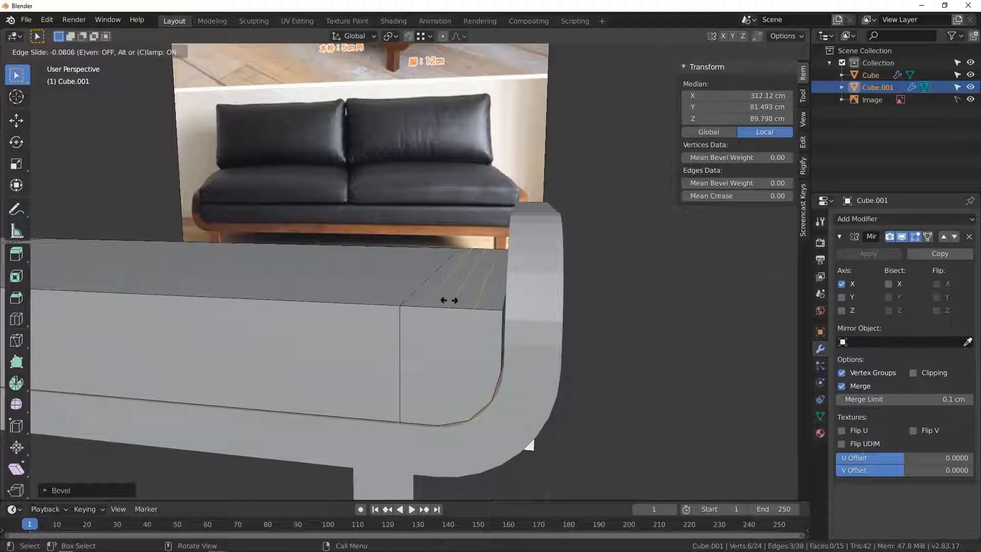
{"action": "left_click", "coordinate": [443, 299]}
Connect the innermost new top vertex to the first vertex of the rounded lower corner on the front face.
{"action": "middle_click_drag", "start_coordinate": [443, 300], "coordinate": [426, 287]}
{"action": "key", "text": "1"}
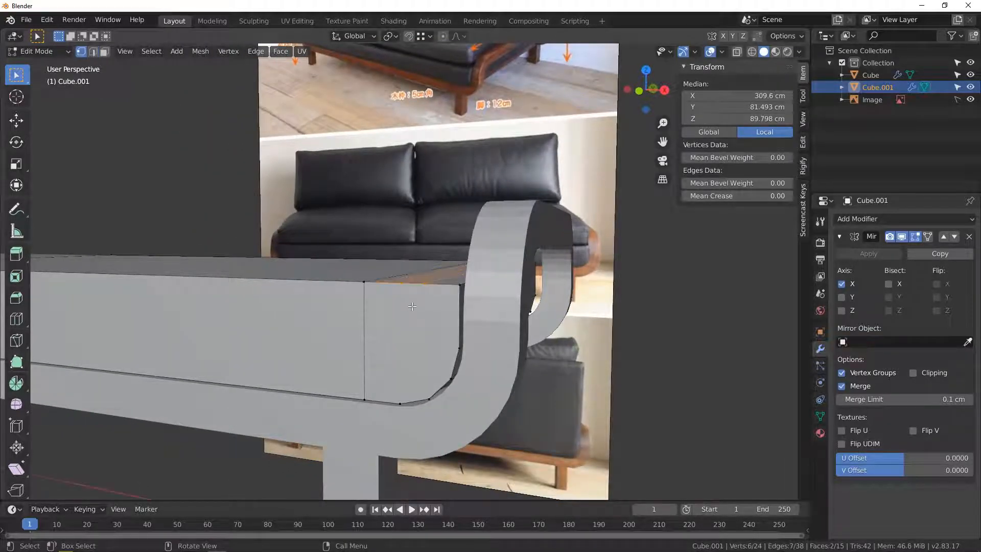
{"action": "left_click", "coordinate": [376, 294]}
{"action": "middle_click_drag", "start_coordinate": [377, 295], "coordinate": [377, 281]}
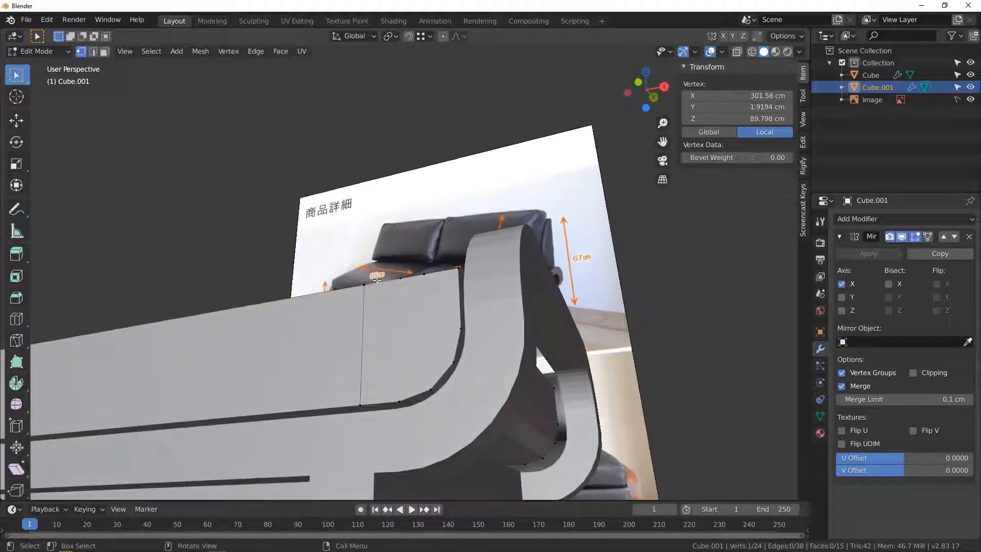
{"action": "left_click", "coordinate": [406, 401], "text": "shift"}
{"action": "middle_click_drag", "start_coordinate": [397, 330], "coordinate": [369, 278]}
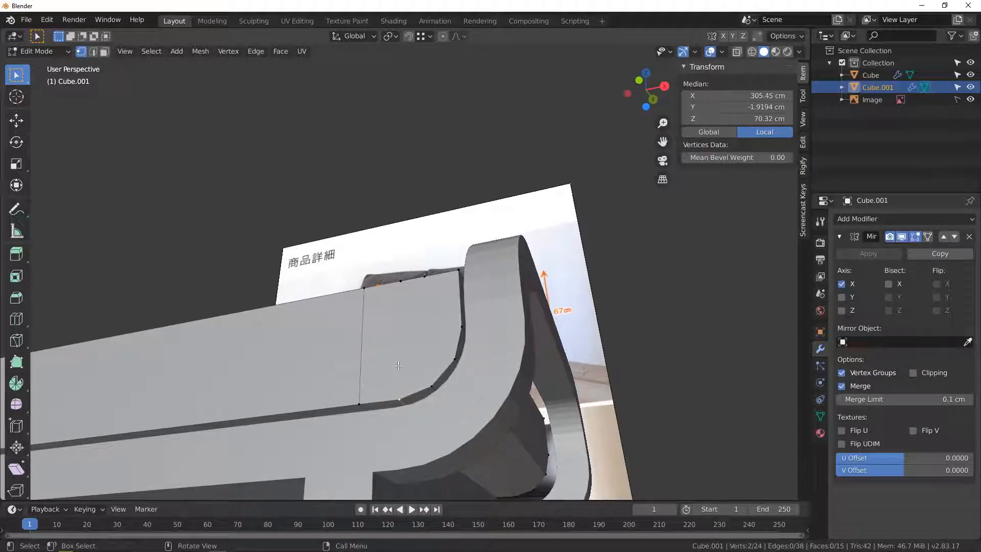
{"action": "key", "text": "j"}
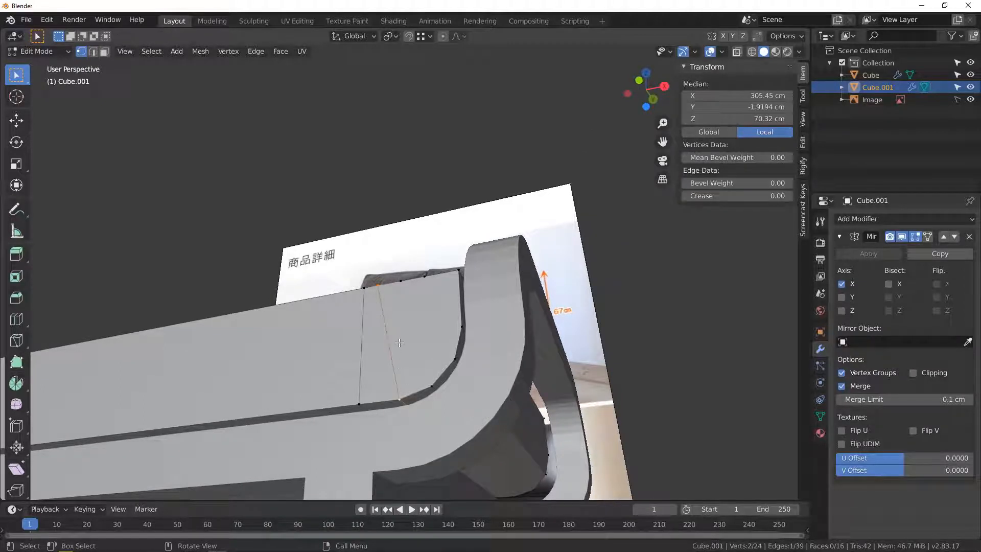
Connect the other two new top vertices to their matching rounded-corner vertices on the block's front face.
{"action": "left_click", "coordinate": [402, 280]}
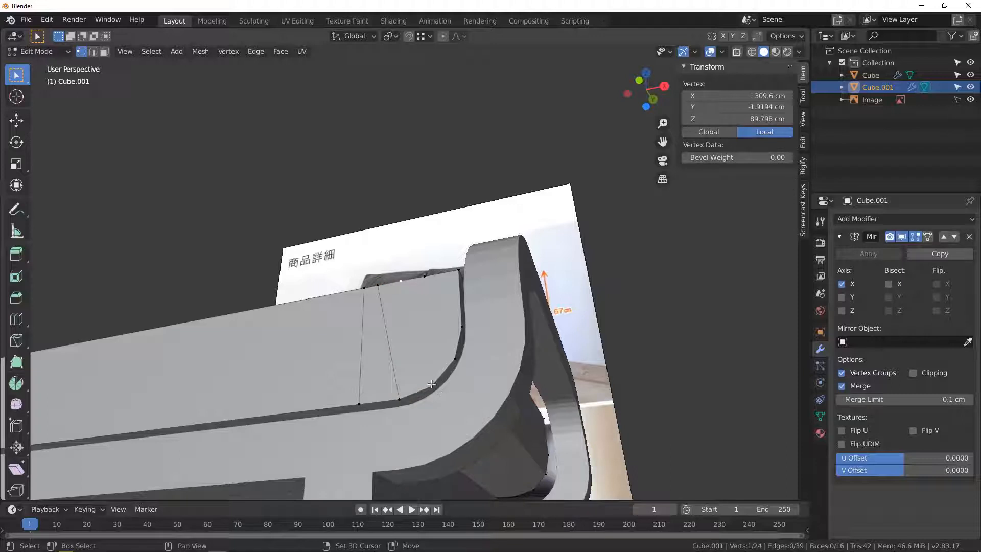
{"action": "left_click", "coordinate": [432, 384], "text": "shift"}
{"action": "key", "text": "j"}
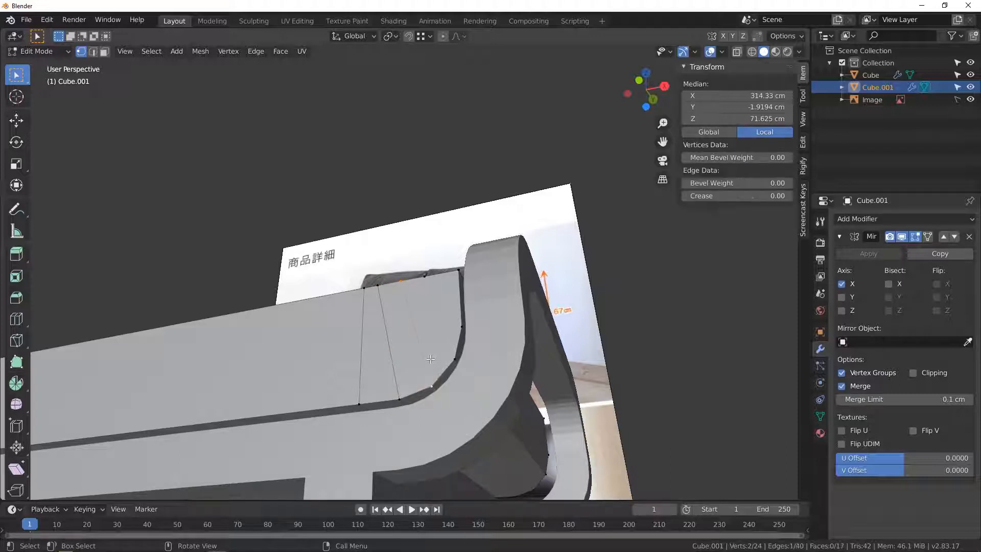
{"action": "middle_click_drag", "start_coordinate": [426, 305], "coordinate": [428, 306]}
{"action": "left_click", "coordinate": [424, 278]}
{"action": "left_click", "coordinate": [455, 356], "text": "shift"}
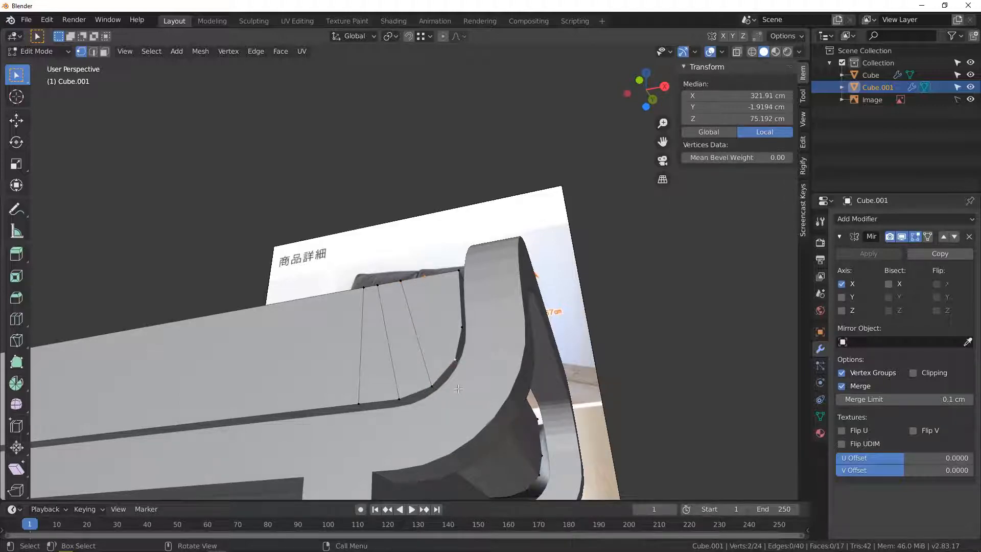
{"action": "key", "text": "j"}
Connect the three new top vertices to the matching rounded-corner vertices on the block's back face.
{"action": "mouse_move", "coordinate": [436, 298]}
{"action": "middle_mouse_down"}
{"action": "mouse_move", "coordinate": [438, 374]}
{"action": "mouse_move", "coordinate": [438, 318]}
{"action": "middle_mouse_up"}
{"action": "scroll", "coordinate": [429, 333], "scroll_direction": "up", "scroll_amount": 3}
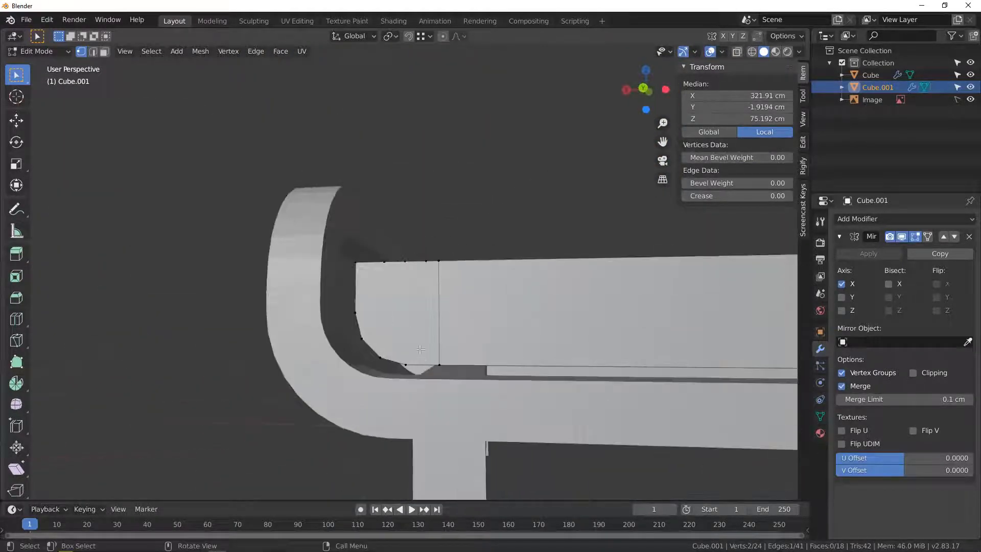
{"action": "left_click", "coordinate": [406, 365]}
{"action": "left_click", "coordinate": [426, 261], "text": "shift"}
{"action": "key", "text": "j"}
{"action": "left_click", "coordinate": [405, 261]}
{"action": "left_click", "coordinate": [381, 357], "text": "shift"}
{"action": "key", "text": "j"}
{"action": "left_click", "coordinate": [356, 313]}
{"action": "left_click", "coordinate": [385, 261], "text": "shift"}
{"action": "key", "text": "j"}
Select the block's entire front outline, including the long top edge, armrest-end edge, rounded corner and long bottom edge.
{"action": "middle_click_drag", "start_coordinate": [385, 264], "coordinate": [532, 327]}
{"action": "scroll", "coordinate": [532, 326], "scroll_direction": "down", "scroll_amount": 3}
{"action": "middle_click_drag", "start_coordinate": [370, 313], "coordinate": [391, 307]}
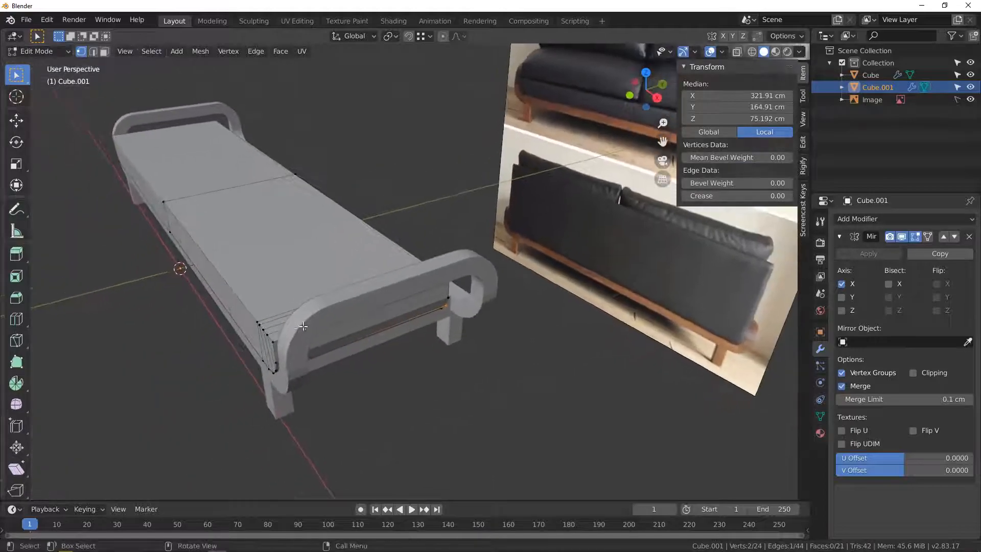
{"action": "middle_click_drag", "start_coordinate": [307, 366], "coordinate": [393, 338]}
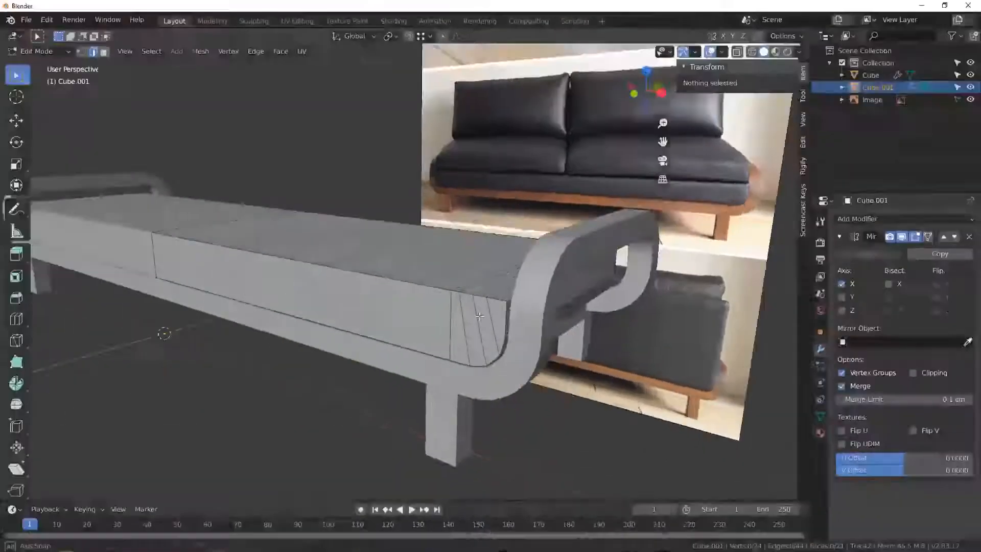
{"action": "middle_click_drag", "start_coordinate": [479, 317], "coordinate": [494, 317]}
{"action": "scroll", "coordinate": [494, 317], "scroll_direction": "up", "scroll_amount": 2}
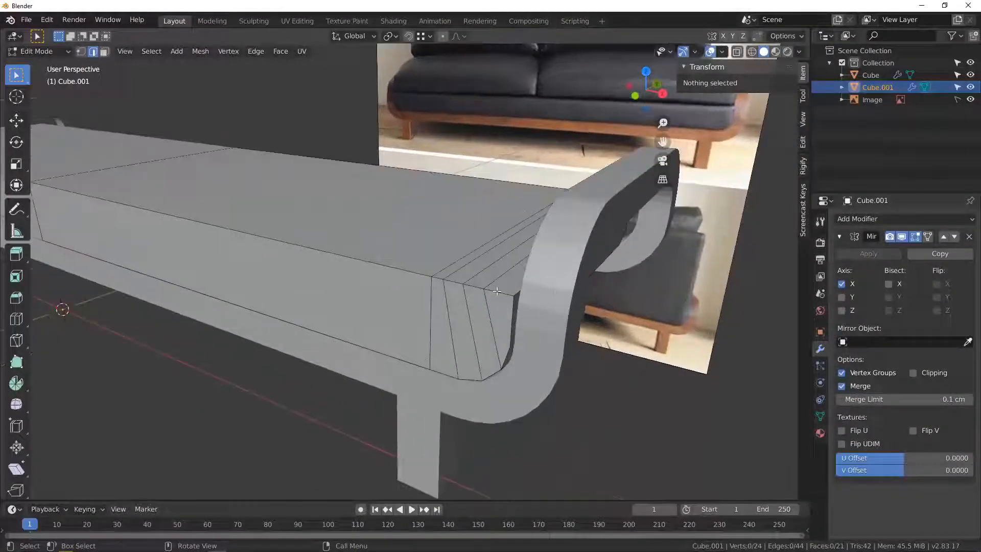
{"action": "left_click", "coordinate": [505, 294]}
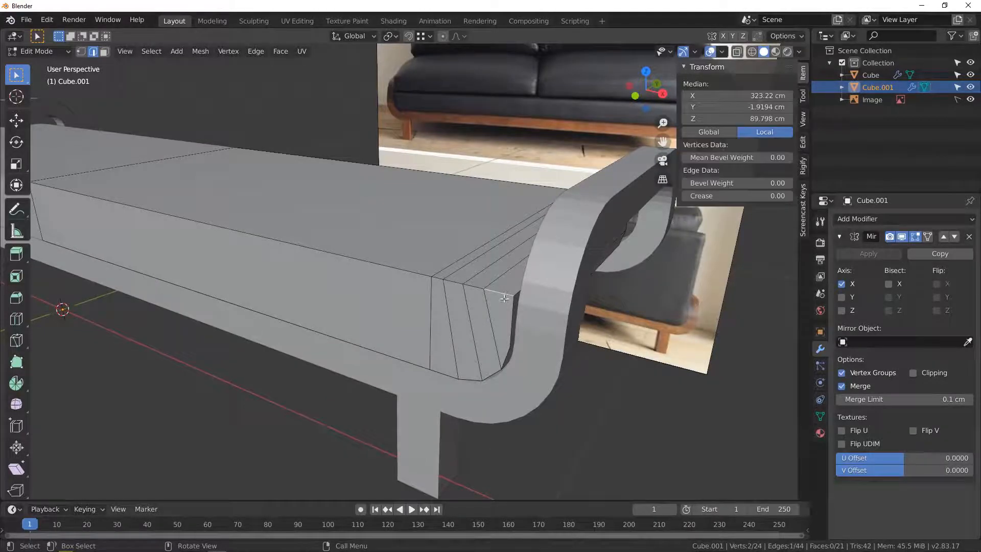
{"action": "left_click", "coordinate": [350, 257], "text": "ctrl"}
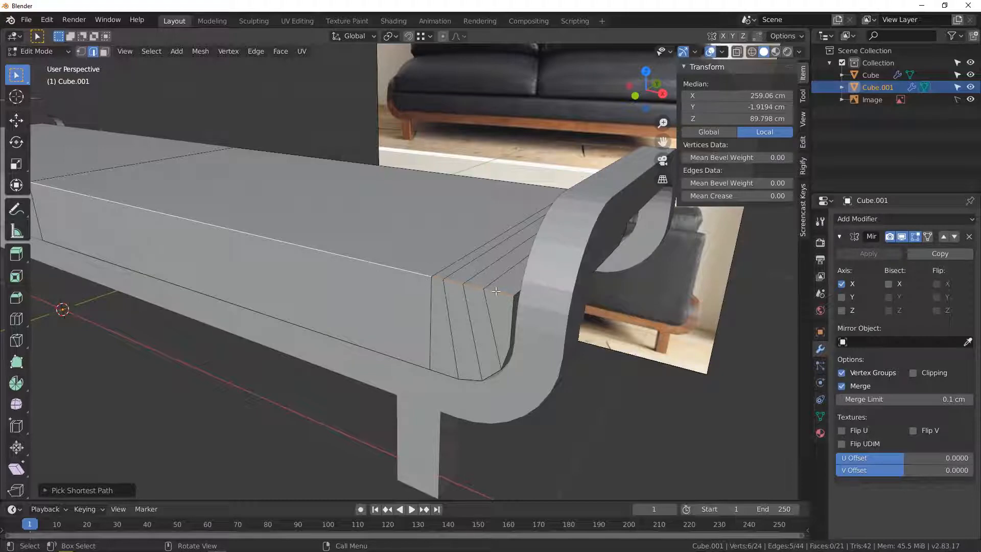
{"action": "middle_click_drag", "start_coordinate": [466, 289], "coordinate": [509, 278]}
{"action": "left_click", "coordinate": [499, 250], "text": "shift"}
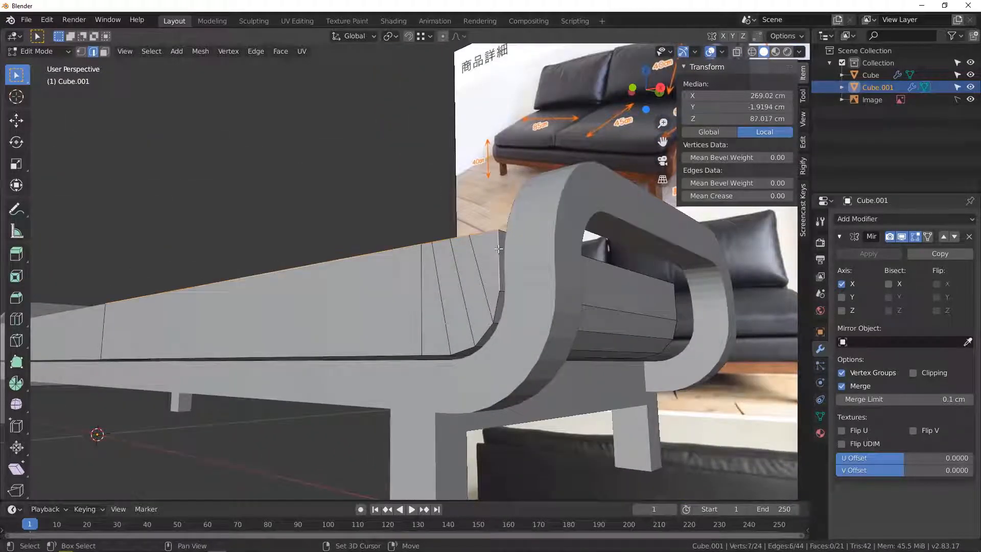
{"action": "middle_click_drag", "start_coordinate": [465, 338], "coordinate": [453, 319]}
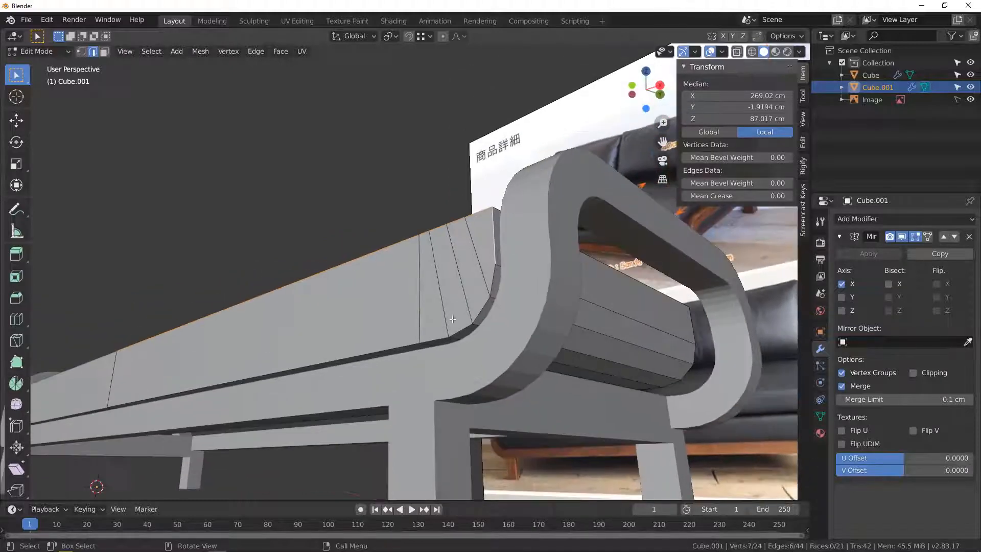
{"action": "left_click", "coordinate": [392, 349], "text": "ctrl"}
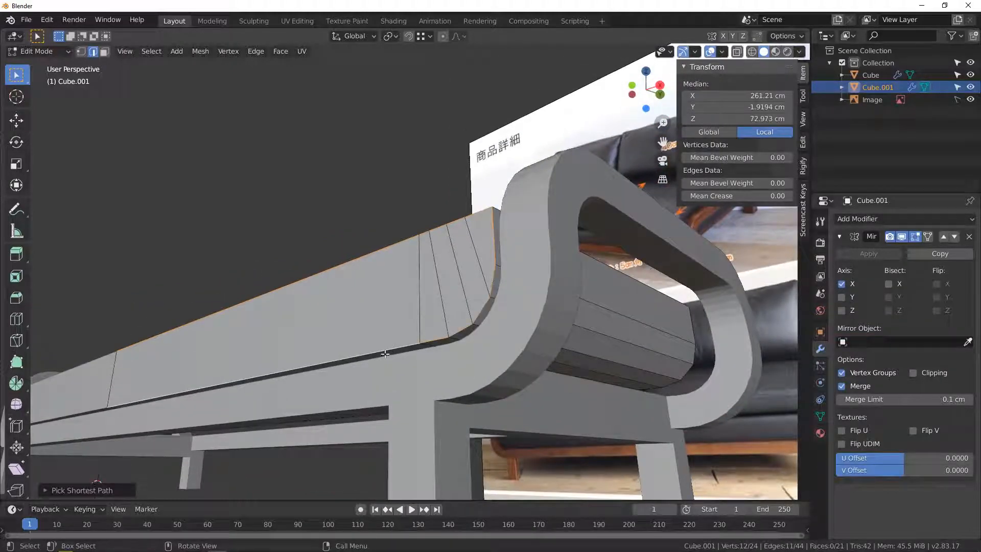
Add the matching outline edges around the block's back face to the selection, including its top, rounded corner and bottom.
{"action": "middle_click_drag", "start_coordinate": [488, 251], "coordinate": [295, 323]}
{"action": "left_click", "coordinate": [245, 310], "text": "shift"}
{"action": "left_click", "coordinate": [257, 327], "text": "ctrl"}
{"action": "left_click", "coordinate": [295, 322], "text": "shift"}
{"action": "left_click", "coordinate": [395, 393], "text": "ctrl"}
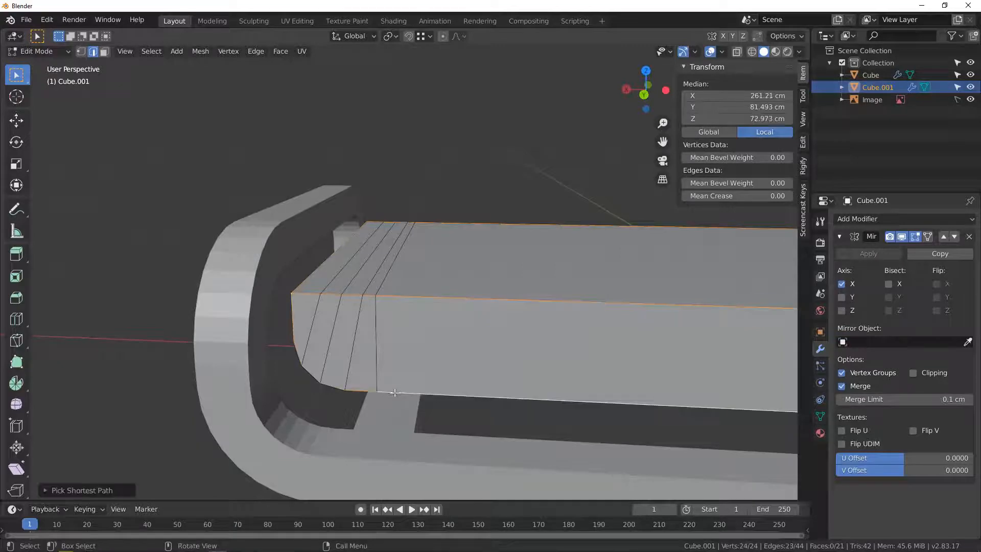
{"action": "middle_click_drag", "start_coordinate": [353, 358], "coordinate": [536, 295]}
{"action": "middle_click_drag", "start_coordinate": [372, 237], "coordinate": [570, 290]}
{"action": "scroll", "coordinate": [549, 317], "scroll_direction": "up", "scroll_amount": 1}
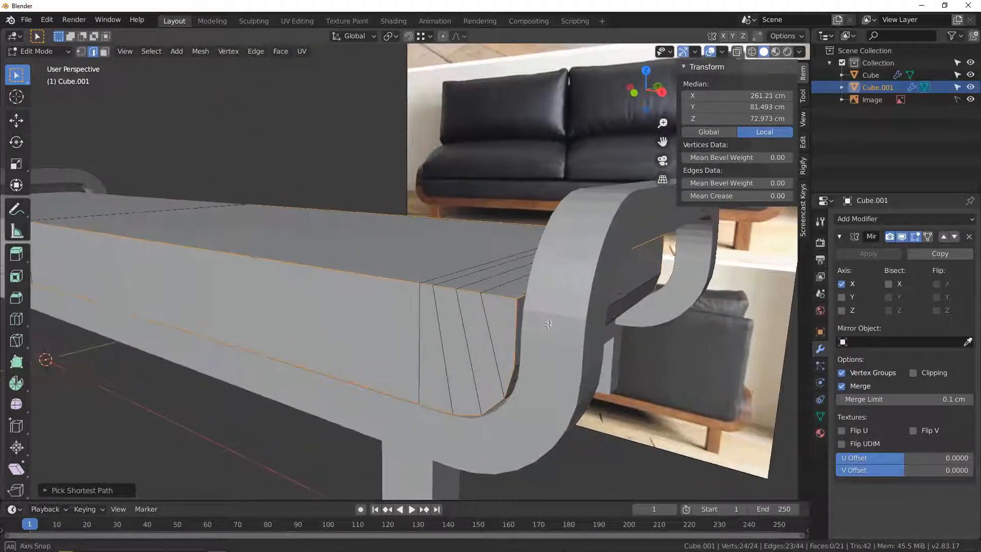
{"action": "middle_click_drag", "start_coordinate": [543, 256], "coordinate": [459, 274]}
{"action": "scroll", "coordinate": [515, 245], "scroll_direction": "up", "scroll_amount": 1}
{"action": "middle_click_drag", "start_coordinate": [458, 272], "coordinate": [481, 263]}
{"action": "key", "text": "ctrl+b"}
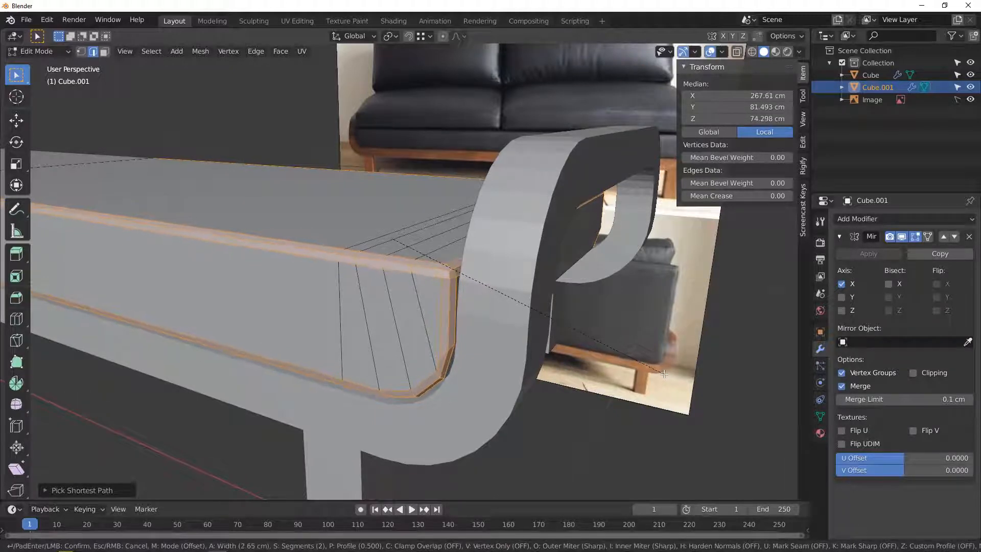
{"action": "key", "text": "Escape"}
Bevel the selected front and back outline edges with 2 segments and a width of about 3.2 cm.
{"action": "scroll", "coordinate": [438, 326], "scroll_direction": "up", "scroll_amount": 5}
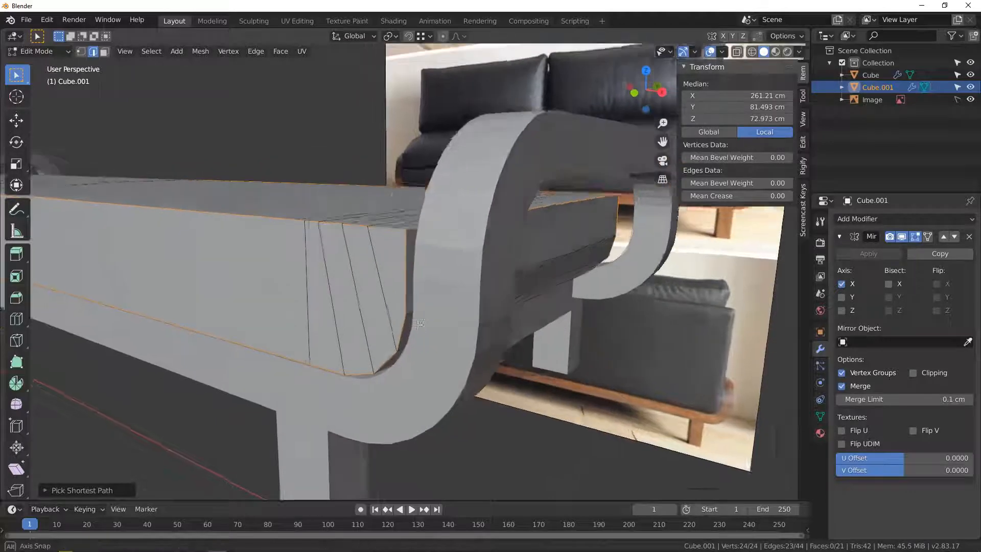
{"action": "scroll", "coordinate": [388, 298], "scroll_direction": "up", "scroll_amount": 1}
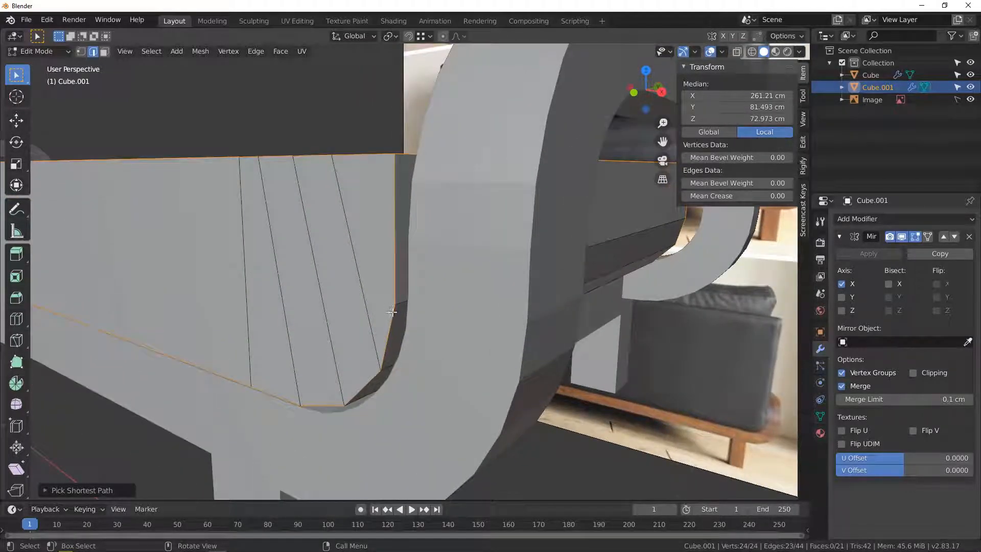
{"action": "middle_click_drag", "start_coordinate": [393, 311], "coordinate": [478, 327]}
{"action": "middle_click_drag", "start_coordinate": [487, 361], "coordinate": [504, 369]}
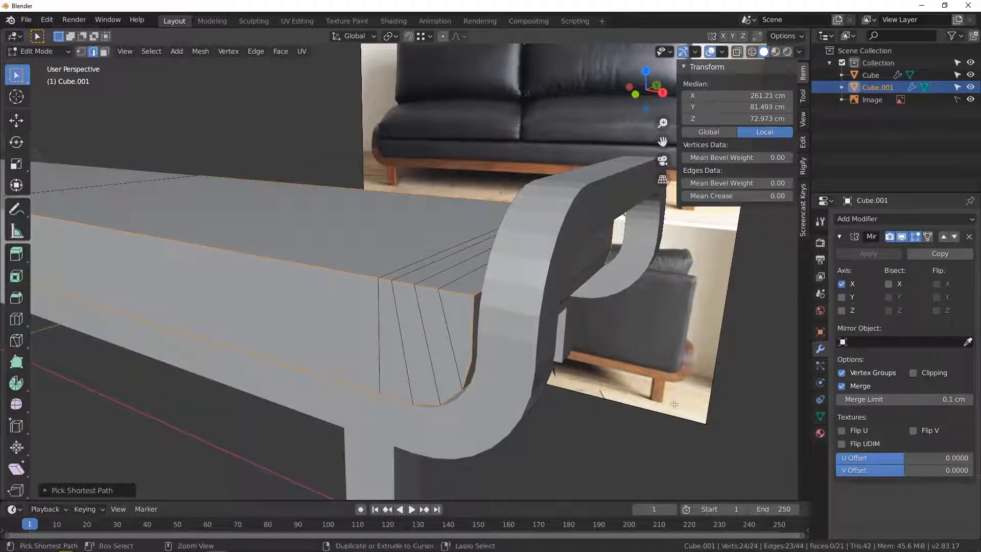
{"action": "key", "text": "ctrl+b"}
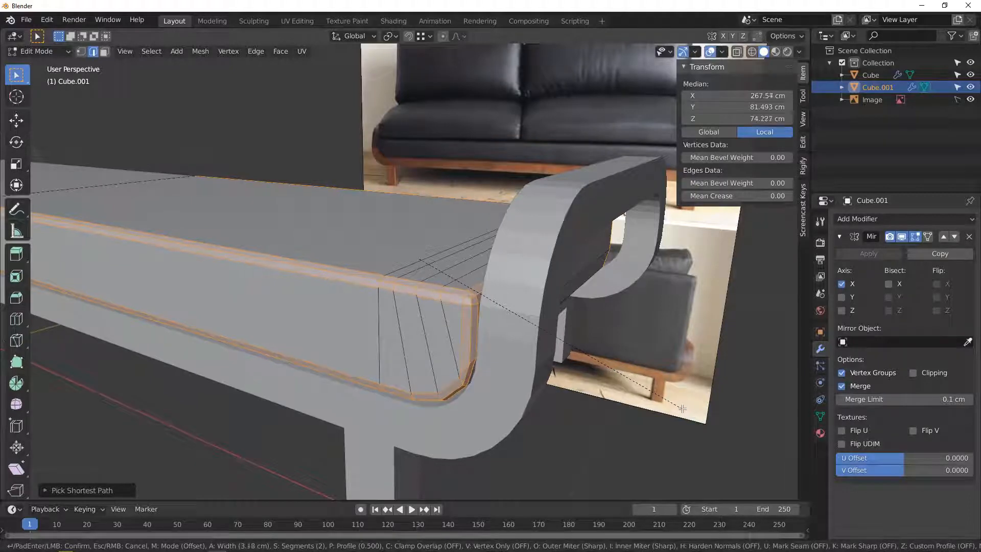
{"action": "left_click", "coordinate": [683, 409]}
{"action": "middle_click_drag", "start_coordinate": [682, 409], "coordinate": [443, 307]}
{"action": "scroll", "coordinate": [442, 296], "scroll_direction": "up", "scroll_amount": 4}
{"action": "scroll", "coordinate": [442, 294], "scroll_direction": "down", "scroll_amount": 4}
Leave mesh editing and add a Subdivision Surface modifier below the Mirror modifier on the cushion base.
{"action": "key", "text": "Tab"}
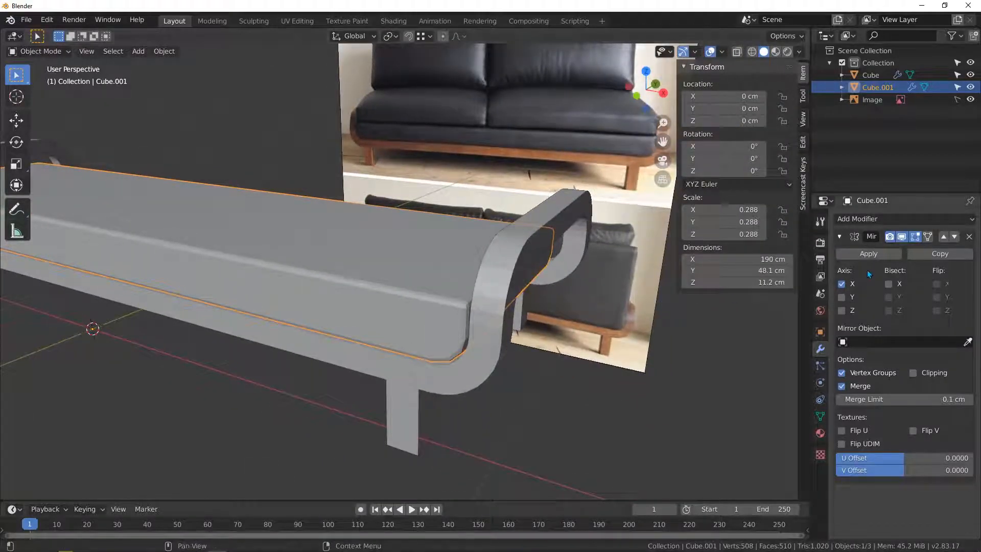
{"action": "left_click", "coordinate": [840, 236]}
{"action": "scroll", "coordinate": [450, 313], "scroll_direction": "up", "scroll_amount": 3}
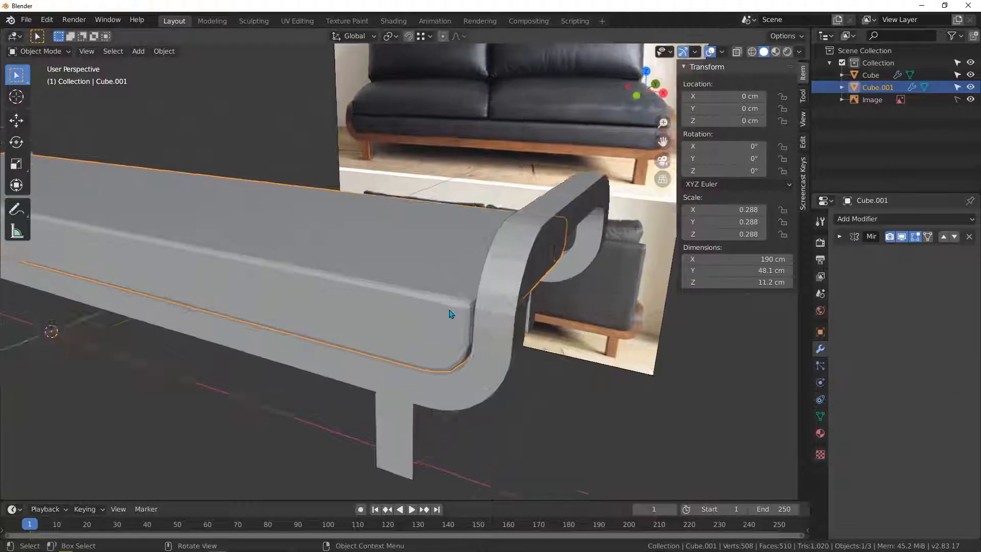
{"action": "left_click", "coordinate": [895, 219]}
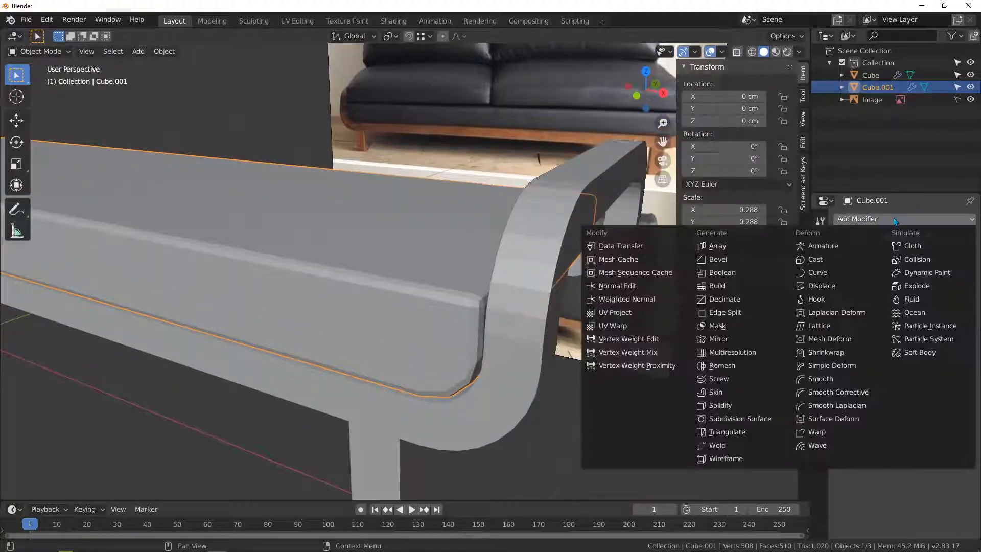
{"action": "left_click", "coordinate": [732, 421]}
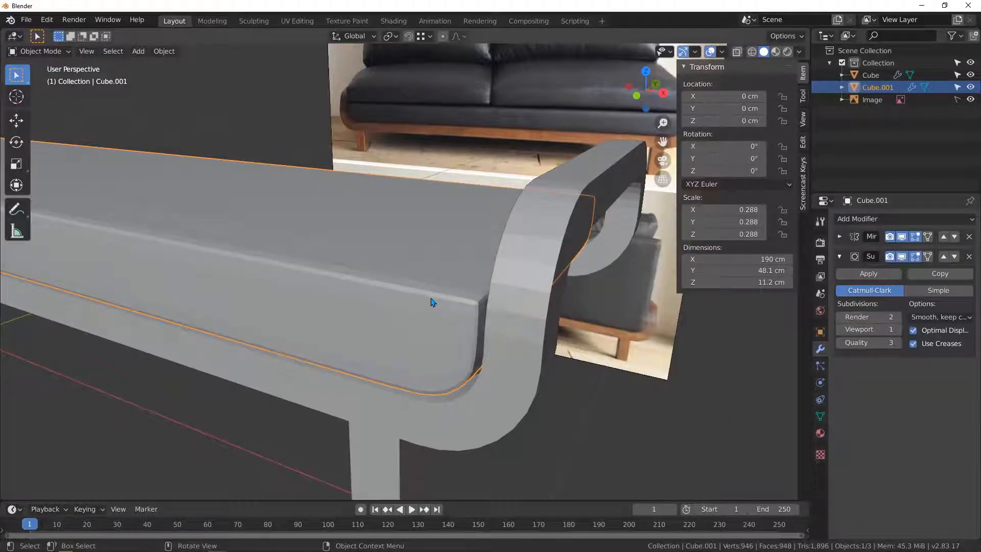
Apply smooth shading to the cushion base.
{"action": "scroll", "coordinate": [430, 298], "scroll_direction": "down", "scroll_amount": 3}
{"action": "middle_click_drag", "start_coordinate": [412, 302], "coordinate": [451, 302]}
{"action": "scroll", "coordinate": [415, 302], "scroll_direction": "up", "scroll_amount": 2}
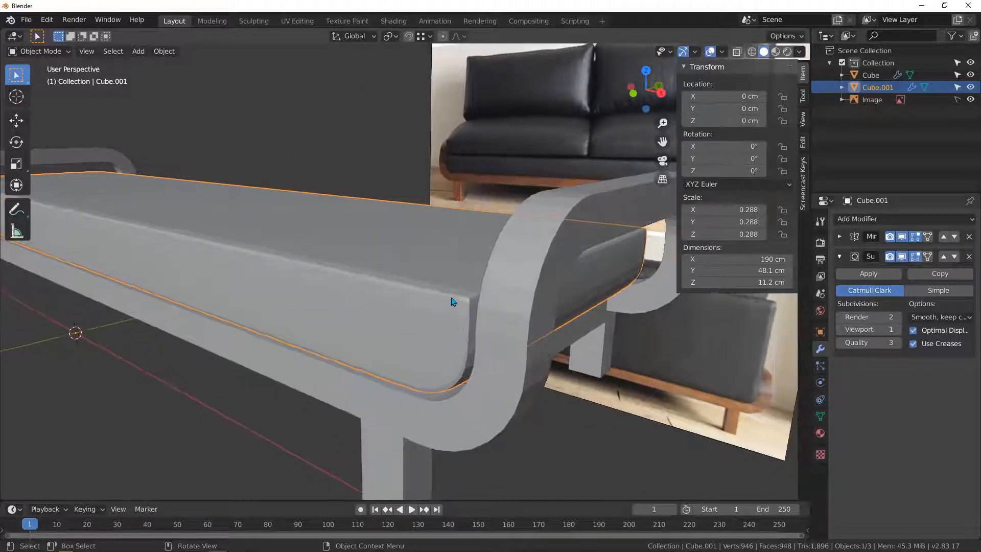
{"action": "right_click", "coordinate": [413, 290]}
{"action": "left_click", "coordinate": [384, 289]}
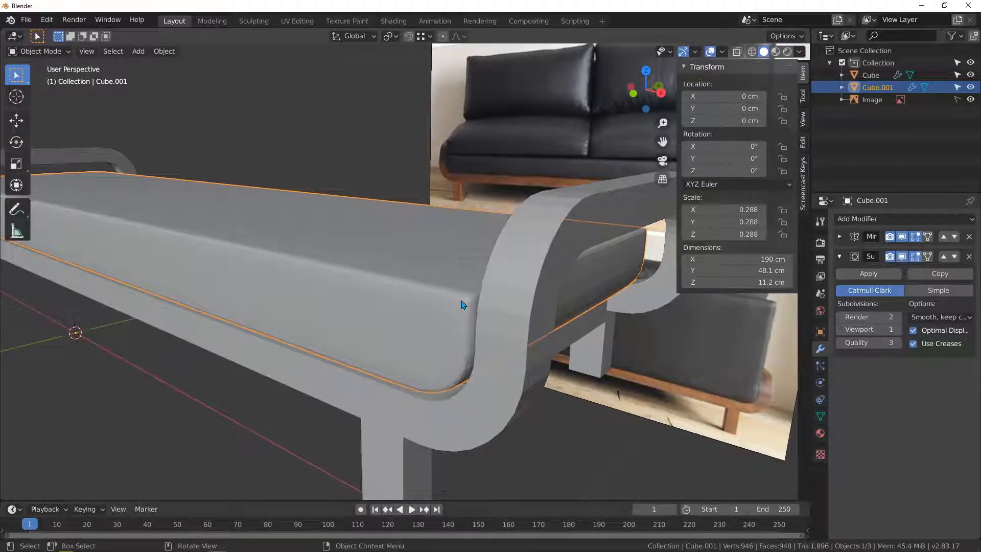
Compare the smoothed cushion base and its rounded corners with the sofa in the reference image.
{"action": "middle_click_drag", "start_coordinate": [452, 309], "coordinate": [392, 281]}
{"action": "scroll", "coordinate": [330, 337], "scroll_direction": "up", "scroll_amount": 3}
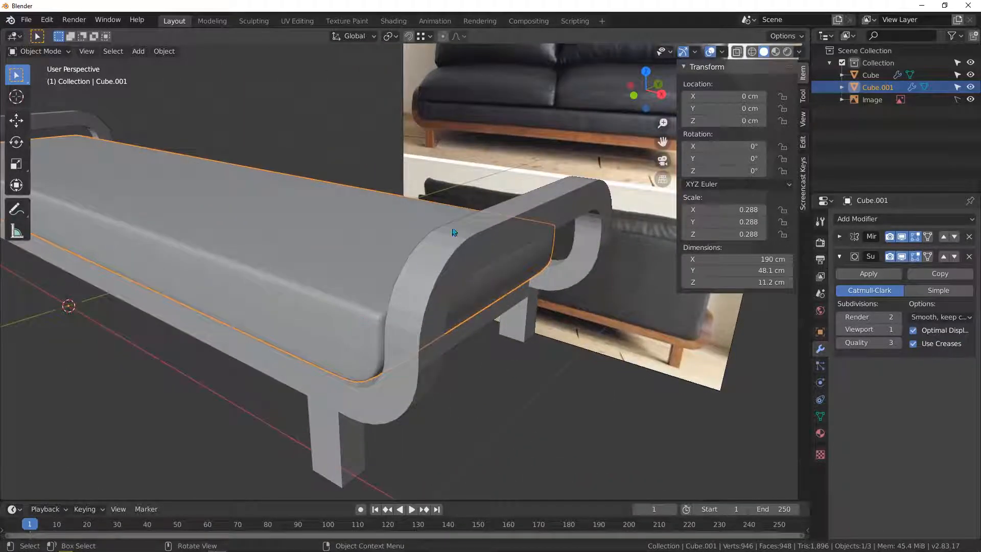
{"action": "scroll", "coordinate": [584, 167], "scroll_direction": "up", "scroll_amount": 2}
{"action": "middle_click_drag", "start_coordinate": [584, 167], "coordinate": [219, 273], "text": "shift"}
{"action": "scroll", "coordinate": [344, 249], "scroll_direction": "up", "scroll_amount": 4}
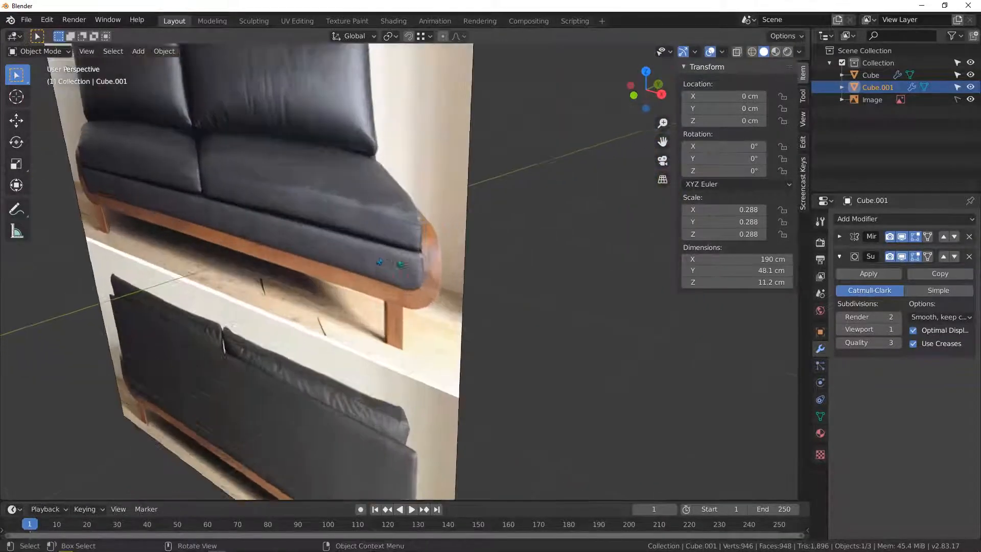
{"action": "scroll", "coordinate": [415, 277], "scroll_direction": "down", "scroll_amount": 1}
{"action": "scroll", "coordinate": [417, 282], "scroll_direction": "down", "scroll_amount": 6}
{"action": "scroll", "coordinate": [364, 306], "scroll_direction": "up", "scroll_amount": 6}
{"action": "middle_click_drag", "start_coordinate": [243, 331], "coordinate": [421, 284], "text": "shift"}
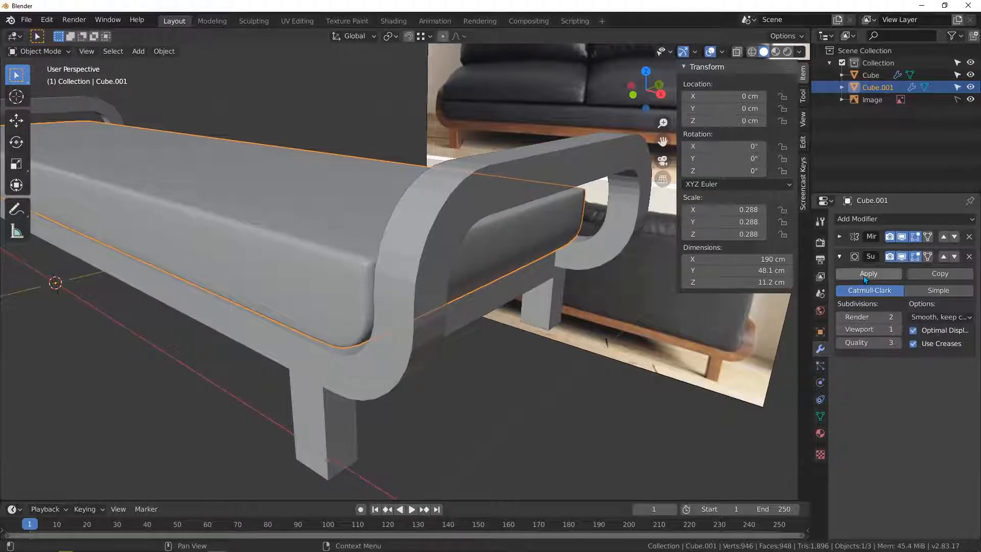
{"action": "middle_click_drag", "start_coordinate": [397, 283], "coordinate": [377, 281]}
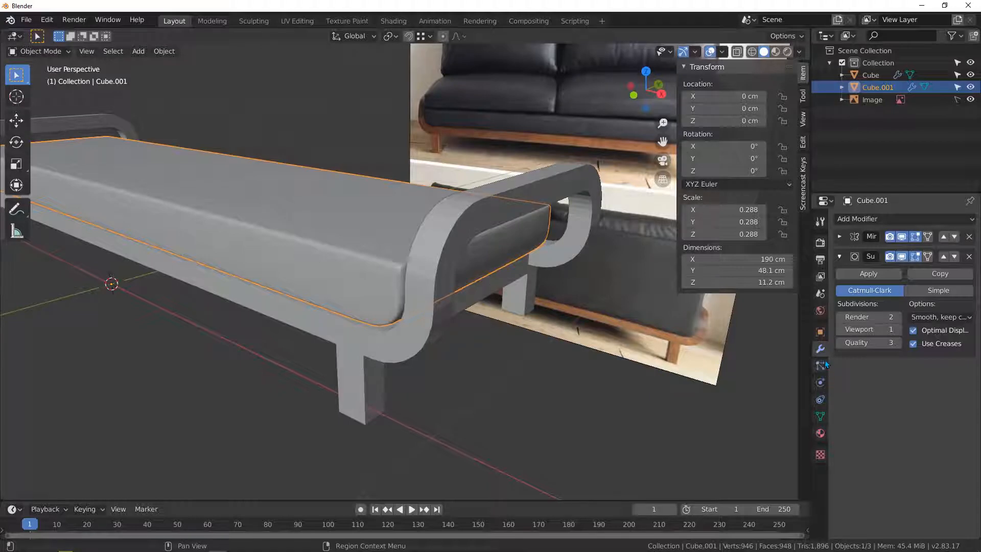
Turn on the wireframe overlay for the cushion base in its object viewport display settings.
{"action": "left_click", "coordinate": [820, 333]}
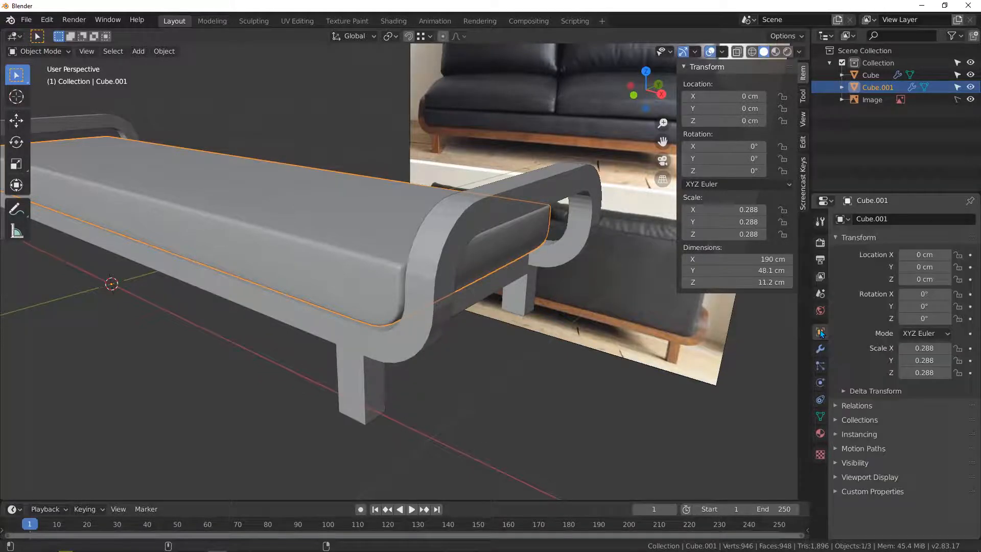
{"action": "left_click", "coordinate": [837, 462]}
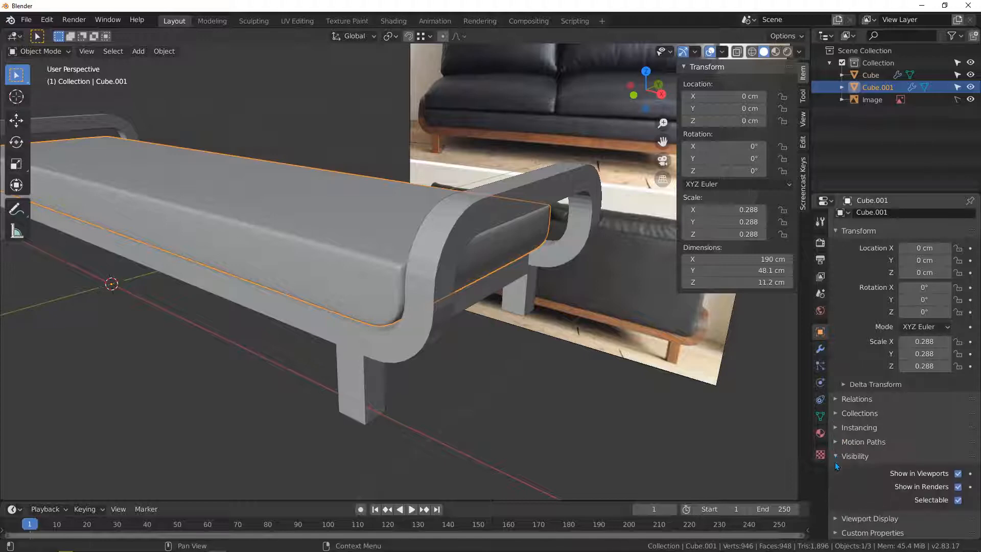
{"action": "left_click", "coordinate": [836, 458]}
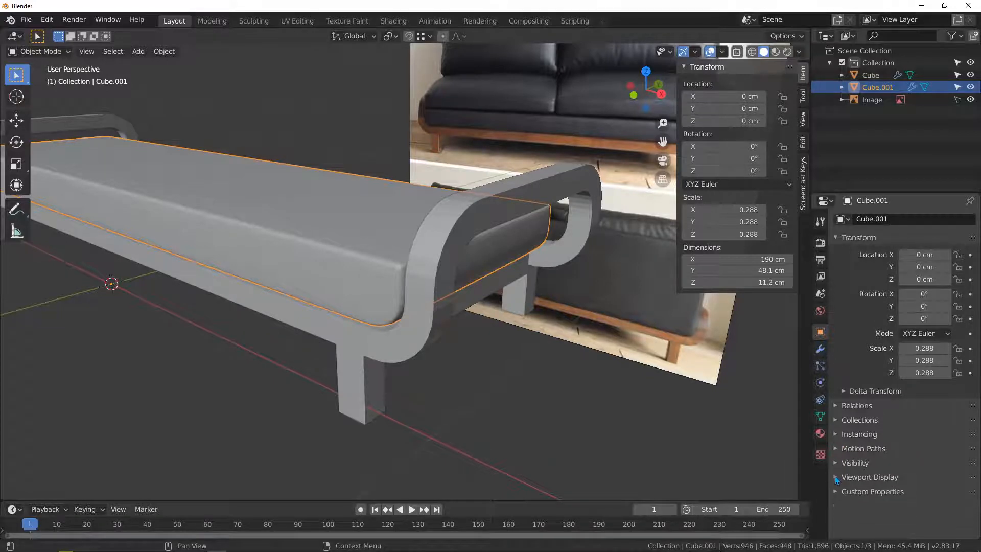
{"action": "left_click", "coordinate": [837, 477]}
{"action": "scroll", "coordinate": [848, 478], "scroll_direction": "down", "scroll_amount": 3}
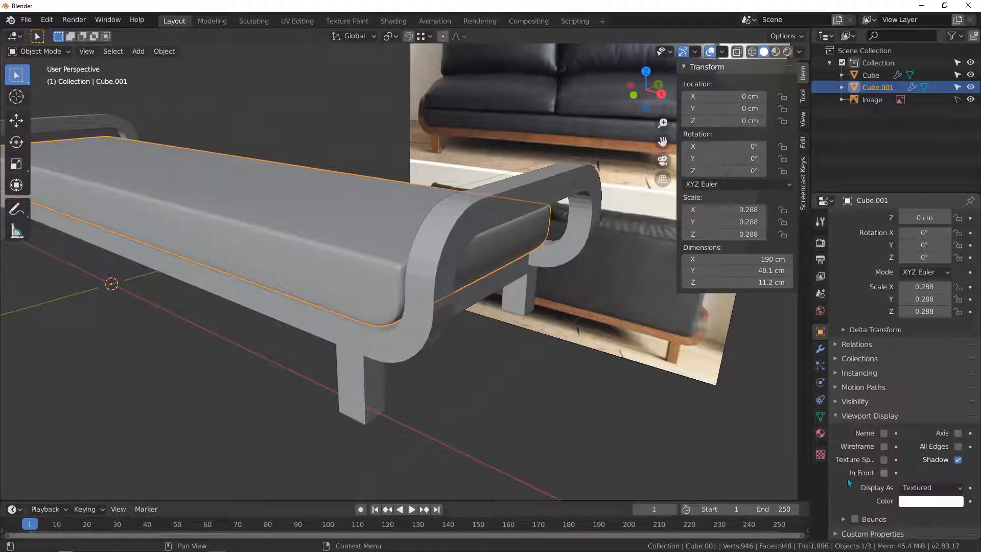
{"action": "left_click", "coordinate": [884, 448]}
{"action": "middle_click_drag", "start_coordinate": [413, 333], "coordinate": [412, 351]}
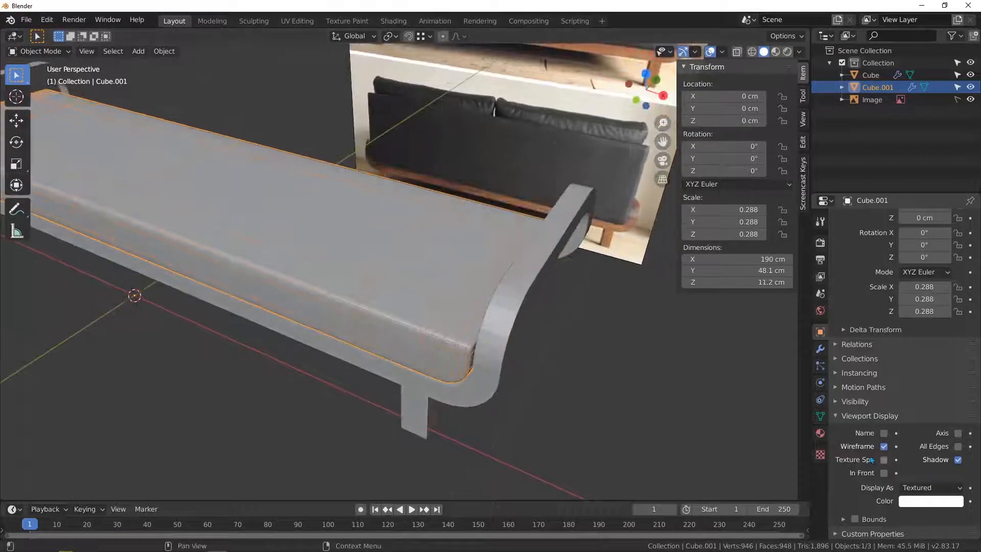
{"action": "middle_click_drag", "start_coordinate": [476, 322], "coordinate": [443, 259]}
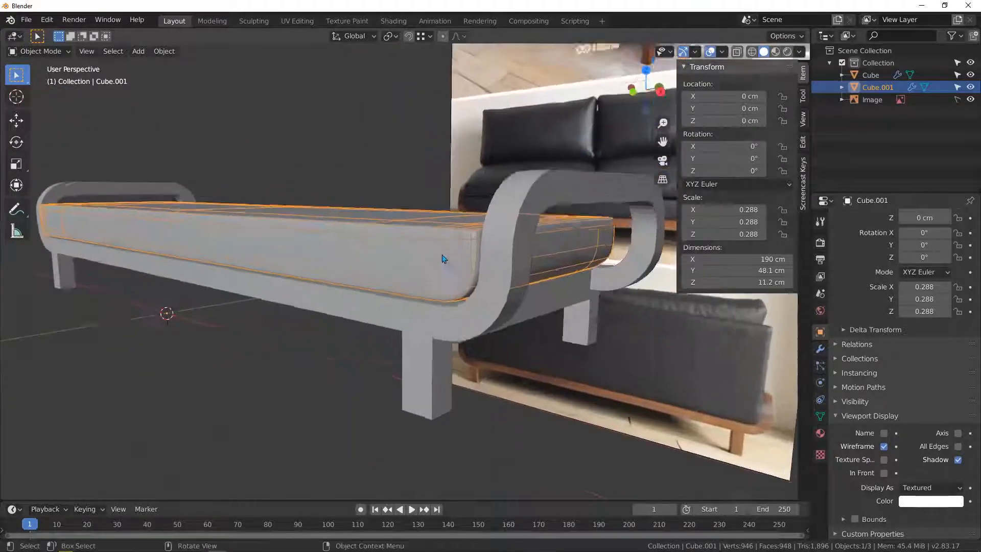
{"action": "scroll", "coordinate": [444, 260], "scroll_direction": "up", "scroll_amount": 4}
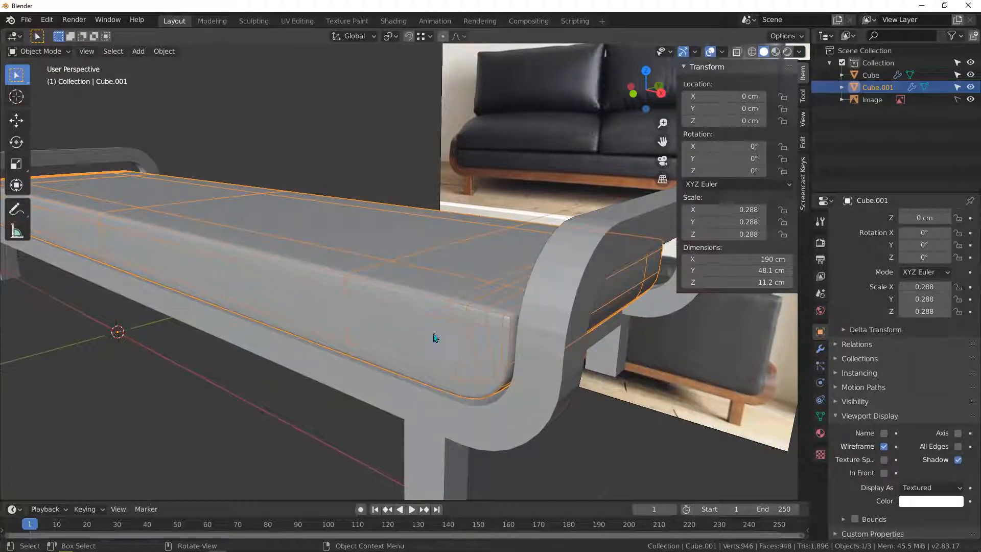
Disable Optimal Display on the cushion base's Subdivision Surface modifier and inspect the full subdivided wireframe.
{"action": "left_click", "coordinate": [821, 349]}
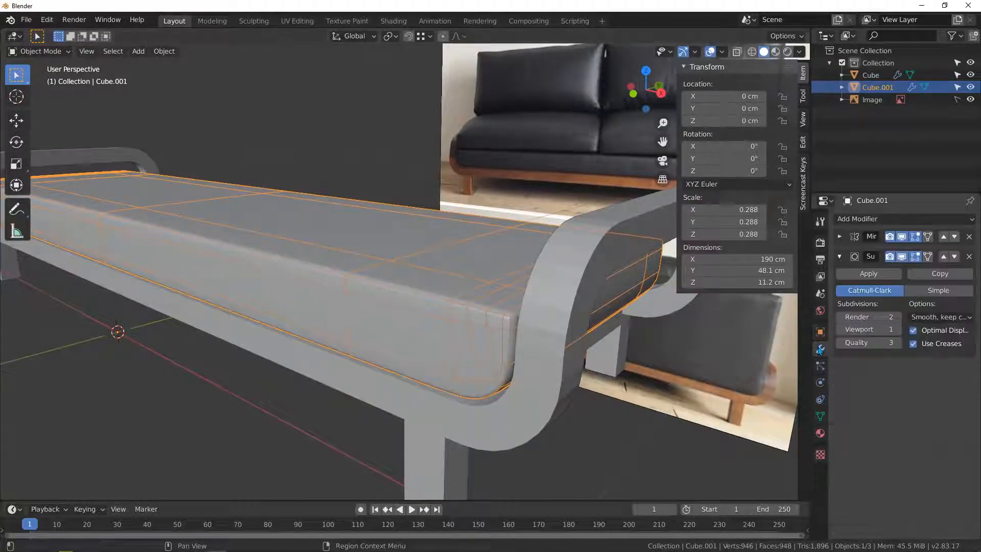
{"action": "left_click", "coordinate": [913, 331]}
{"action": "middle_click_drag", "start_coordinate": [478, 333], "coordinate": [416, 332]}
{"action": "scroll", "coordinate": [485, 360], "scroll_direction": "up", "scroll_amount": 6}
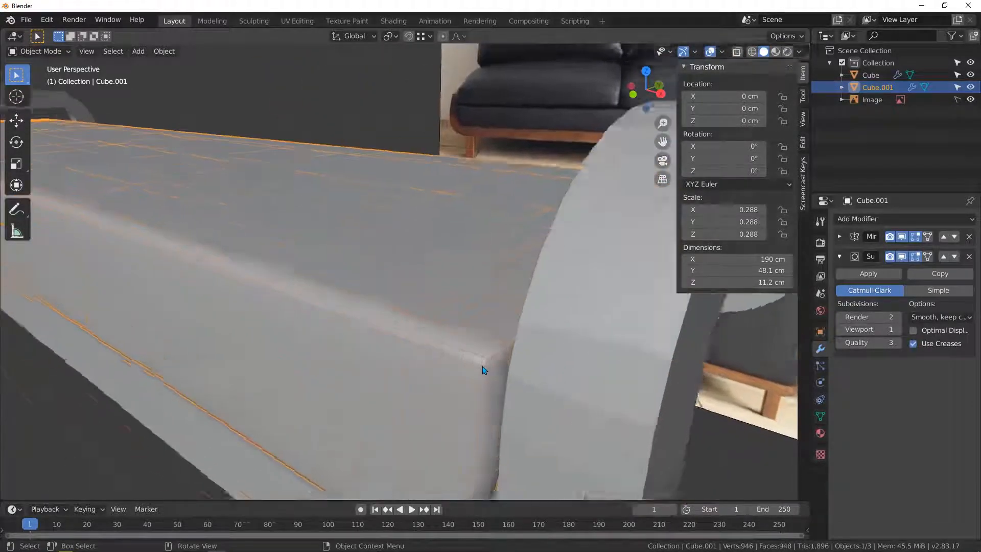
{"action": "scroll", "coordinate": [485, 360], "scroll_direction": "down", "scroll_amount": 10}
{"action": "middle_click_drag", "start_coordinate": [475, 357], "coordinate": [385, 335]}
Turn off the cushion base's subdivision in the viewport and add six centred loop cuts running along its length.
{"action": "left_click", "coordinate": [903, 257]}
{"action": "middle_click_drag", "start_coordinate": [440, 323], "coordinate": [568, 253]}
{"action": "key", "text": "Tab"}
{"action": "key", "text": "ctrl+r"}
{"action": "scroll", "coordinate": [569, 253], "scroll_direction": "up", "scroll_amount": 3}
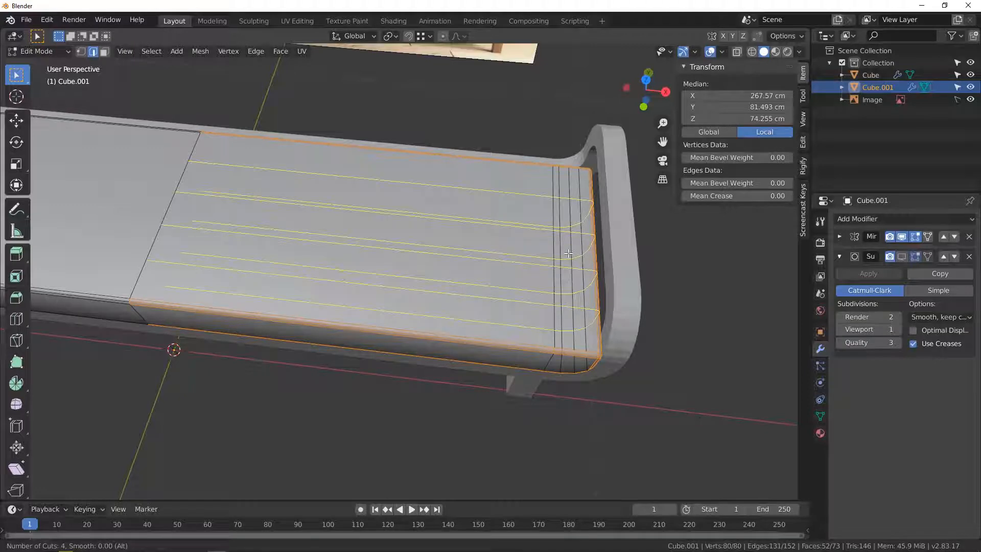
{"action": "scroll", "coordinate": [568, 254], "scroll_direction": "up", "scroll_amount": 2}
{"action": "left_click", "coordinate": [568, 254]}
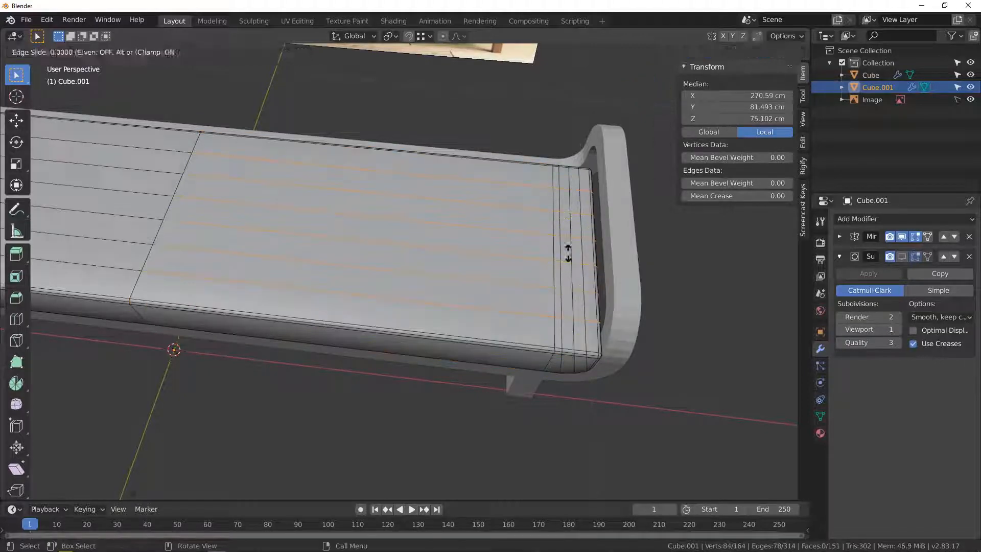
{"action": "right_click", "coordinate": [569, 254]}
Add four evenly spaced crosswise loop cuts to the long section of the cushion base.
{"action": "middle_click_drag", "start_coordinate": [569, 254], "coordinate": [429, 279]}
{"action": "key", "text": "ctrl+r"}
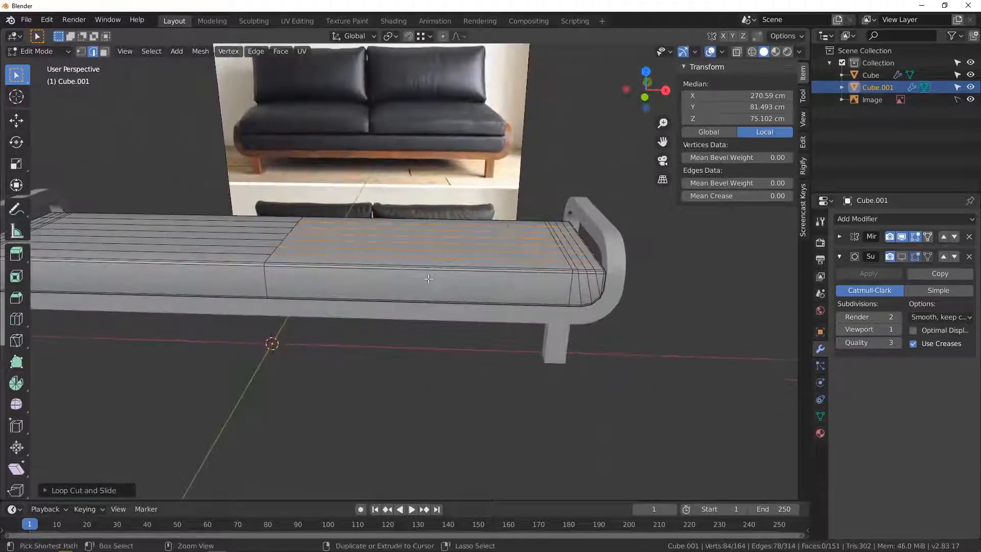
{"action": "scroll", "coordinate": [429, 279], "scroll_direction": "up", "scroll_amount": 3}
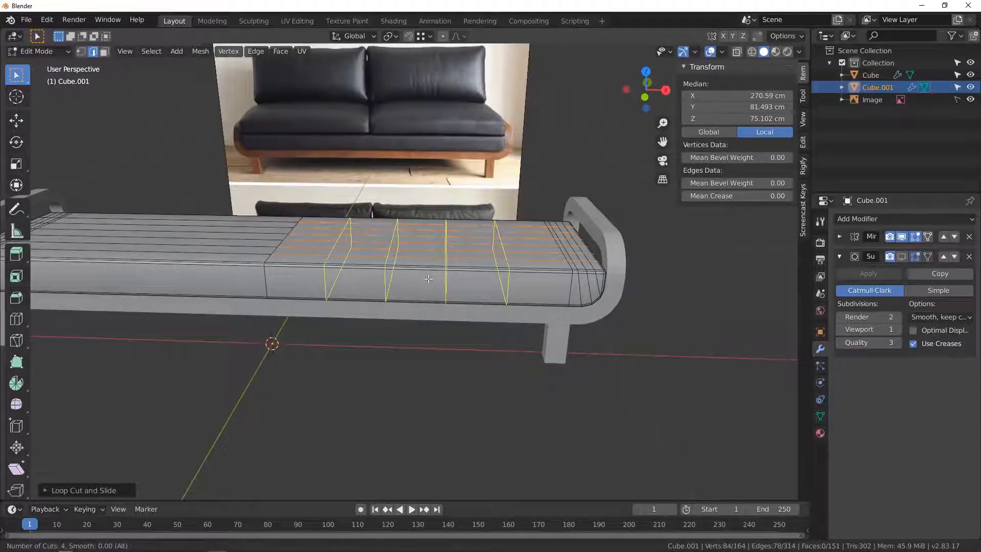
{"action": "left_click", "coordinate": [428, 279]}
{"action": "right_click", "coordinate": [428, 279]}
Restore the Subdivision Surface modifier's viewport display in Object Mode, inspect the cushion's corner, and apply the modifier.
{"action": "middle_click_drag", "start_coordinate": [437, 282], "coordinate": [398, 277]}
{"action": "key", "text": "Tab"}
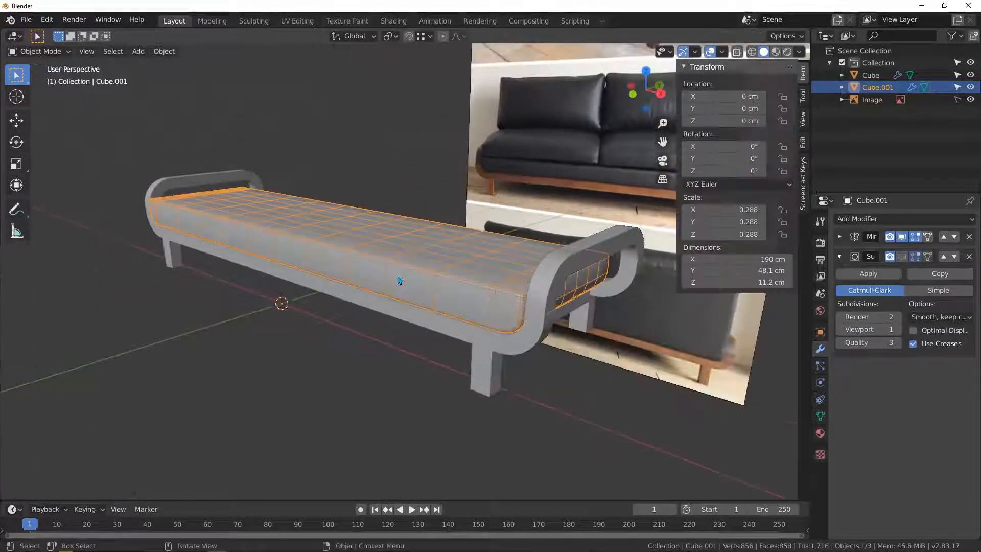
{"action": "left_click", "coordinate": [903, 258]}
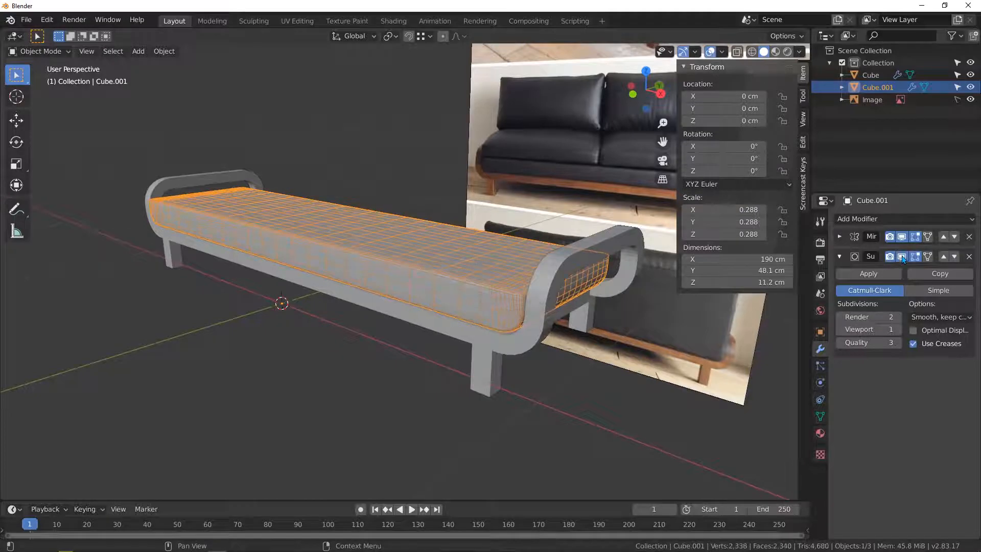
{"action": "middle_click_drag", "start_coordinate": [535, 267], "coordinate": [520, 280]}
{"action": "scroll", "coordinate": [456, 394], "scroll_direction": "up", "scroll_amount": 4}
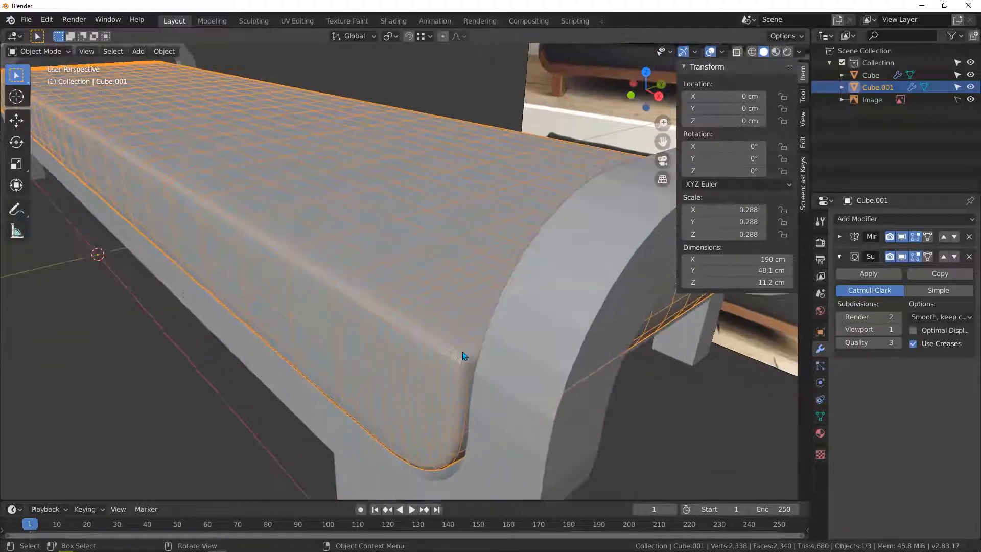
{"action": "scroll", "coordinate": [465, 357], "scroll_direction": "down", "scroll_amount": 5}
{"action": "middle_click_drag", "start_coordinate": [465, 357], "coordinate": [508, 366]}
{"action": "scroll", "coordinate": [522, 364], "scroll_direction": "up", "scroll_amount": 5}
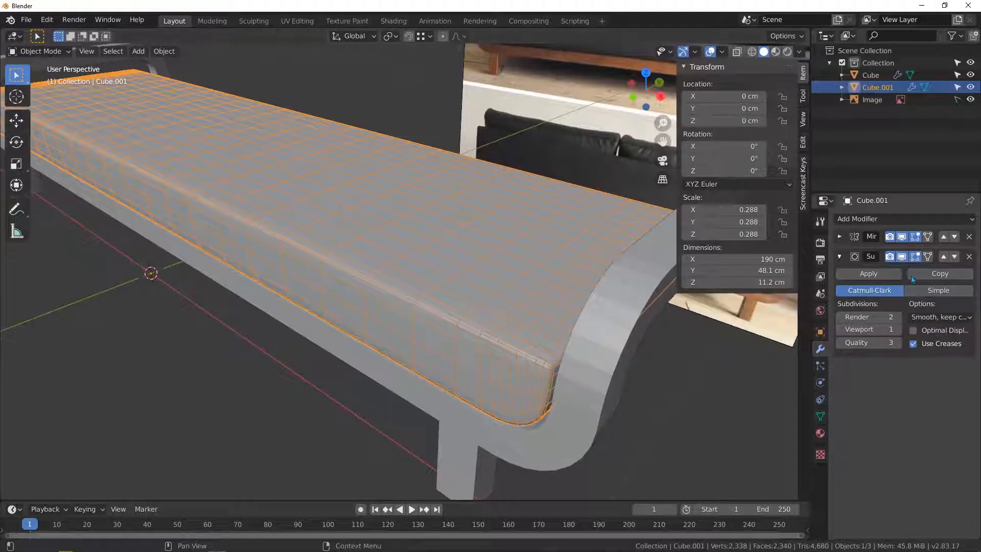
{"action": "left_click", "coordinate": [868, 274]}
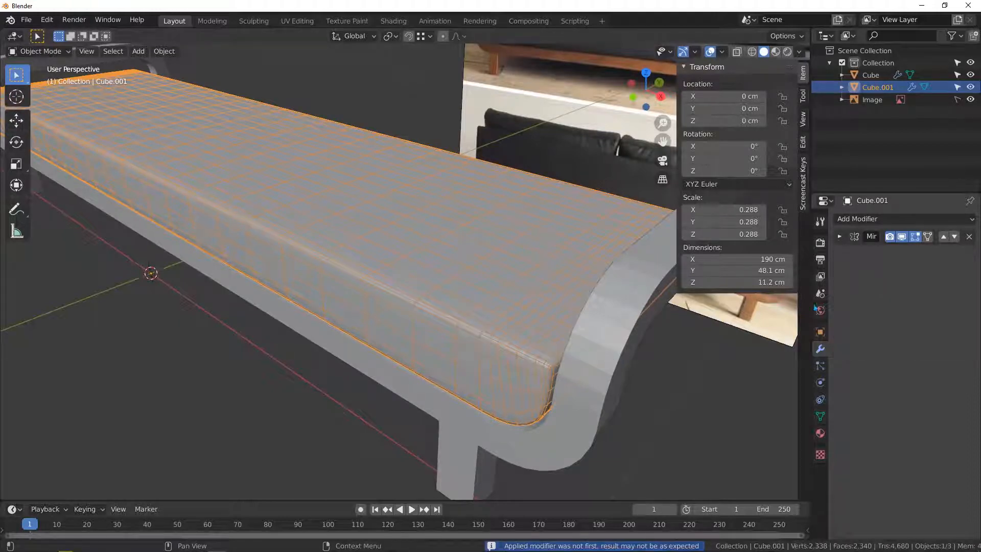
{"action": "middle_click_drag", "start_coordinate": [534, 372], "coordinate": [532, 366]}
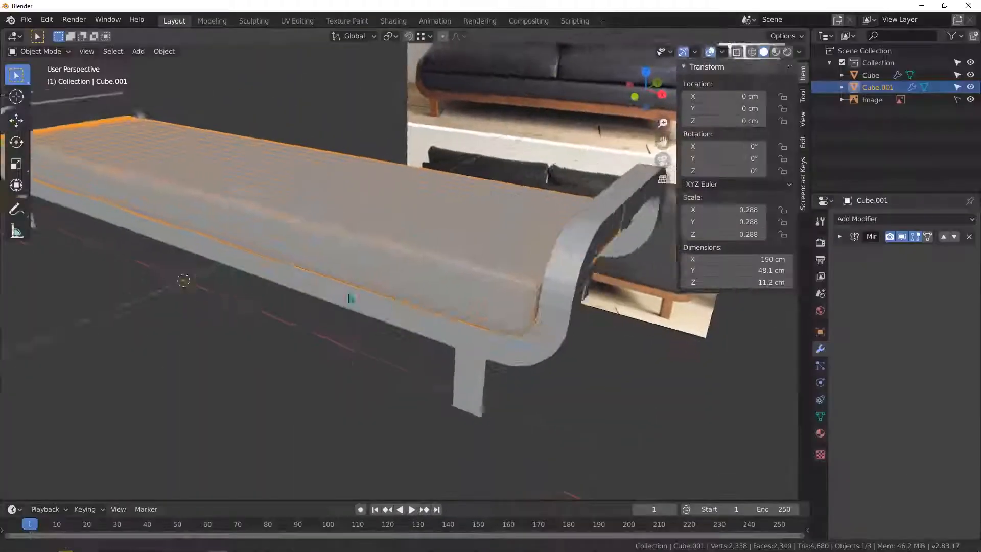
Turn off the wireframe overlay in the cushion base's viewport display settings.
{"action": "middle_click_drag", "start_coordinate": [350, 297], "coordinate": [396, 293]}
{"action": "scroll", "coordinate": [399, 293], "scroll_direction": "up", "scroll_amount": 5}
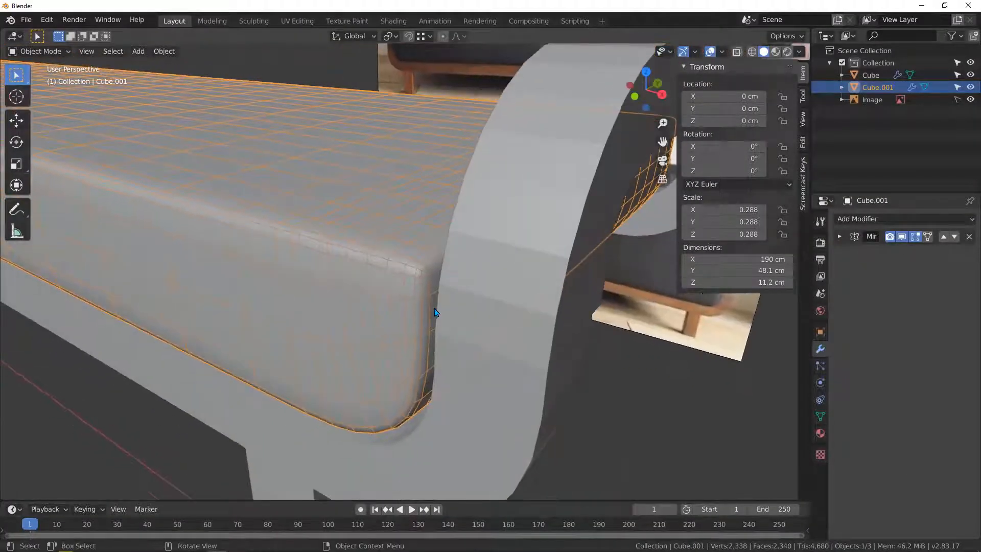
{"action": "left_click", "coordinate": [820, 331]}
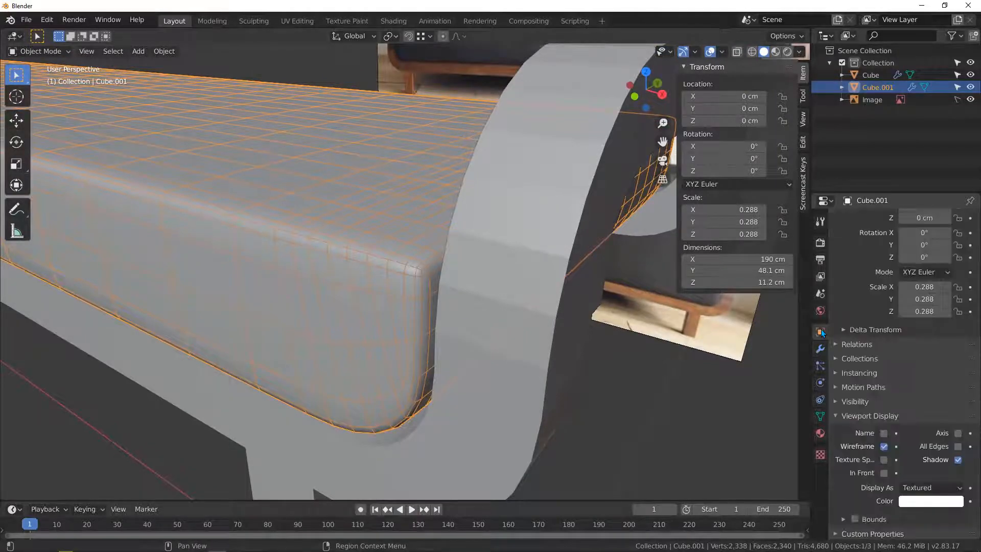
{"action": "left_click", "coordinate": [884, 446]}
In Edit Mode, select the edge loops through the middle of the cushion's rounded front, end and vertical corner edges.
{"action": "middle_click_drag", "start_coordinate": [744, 360], "coordinate": [418, 305]}
{"action": "key", "text": "Tab"}
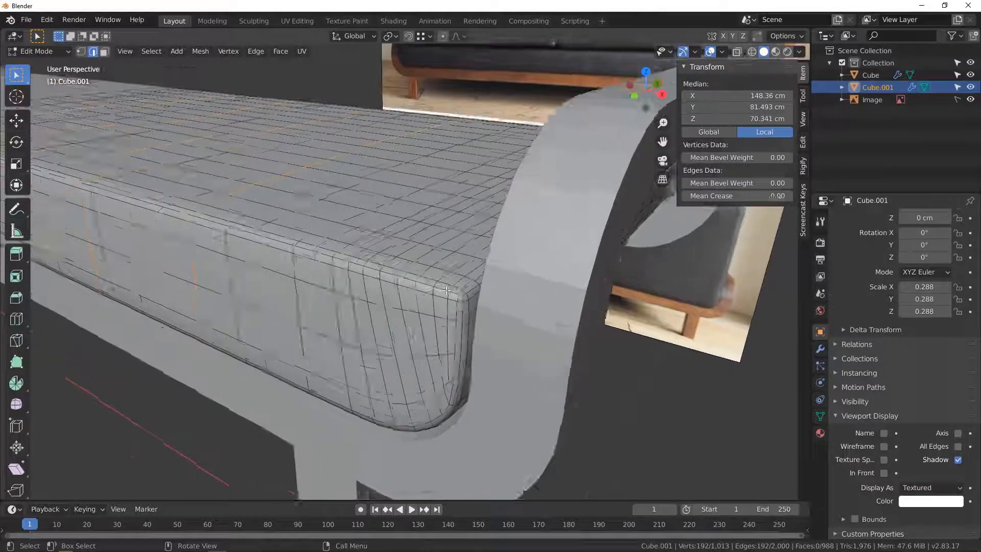
{"action": "scroll", "coordinate": [441, 289], "scroll_direction": "up", "scroll_amount": 5}
{"action": "left_click", "coordinate": [498, 302], "text": "alt"}
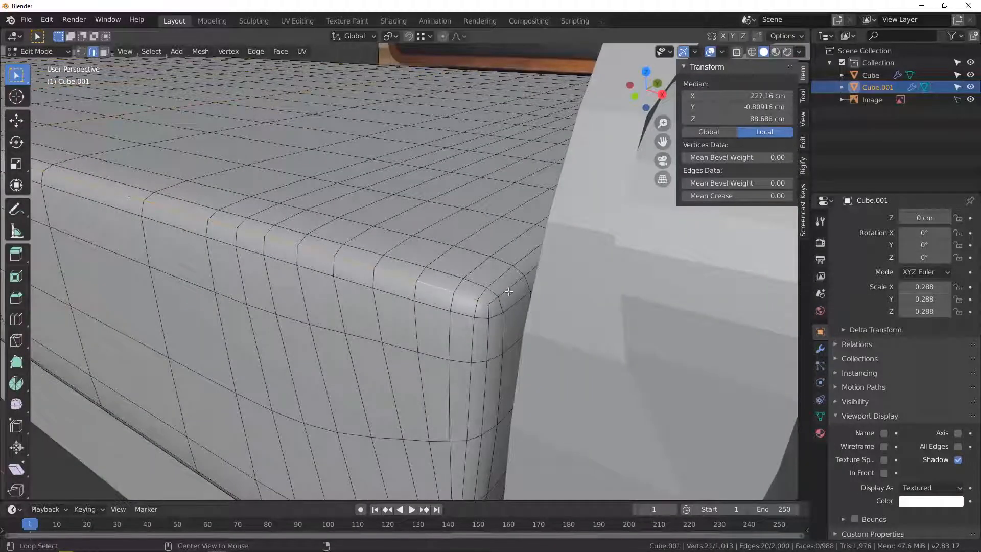
{"action": "left_click", "coordinate": [509, 291], "text": "alt+shift"}
{"action": "left_click", "coordinate": [489, 329], "text": "alt+shift"}
Add the matching rounded edge loops on the opposite side of the cushion base to the selection.
{"action": "middle_click_drag", "start_coordinate": [489, 328], "coordinate": [302, 309]}
{"action": "scroll", "coordinate": [422, 320], "scroll_direction": "down", "scroll_amount": 5}
{"action": "scroll", "coordinate": [240, 327], "scroll_direction": "up", "scroll_amount": 3}
{"action": "scroll", "coordinate": [204, 306], "scroll_direction": "up", "scroll_amount": 3}
{"action": "middle_click_drag", "start_coordinate": [158, 317], "coordinate": [391, 321], "text": "shift"}
{"action": "scroll", "coordinate": [217, 289], "scroll_direction": "up", "scroll_amount": 1}
{"action": "left_click", "coordinate": [209, 288], "text": "alt+shift"}
{"action": "left_click", "coordinate": [192, 312], "text": "alt+shift"}
{"action": "scroll", "coordinate": [412, 306], "scroll_direction": "down", "scroll_amount": 4}
{"action": "scroll", "coordinate": [442, 285], "scroll_direction": "up", "scroll_amount": 4}
{"action": "scroll", "coordinate": [435, 293], "scroll_direction": "up", "scroll_amount": 2}
{"action": "scroll", "coordinate": [432, 294], "scroll_direction": "down", "scroll_amount": 1}
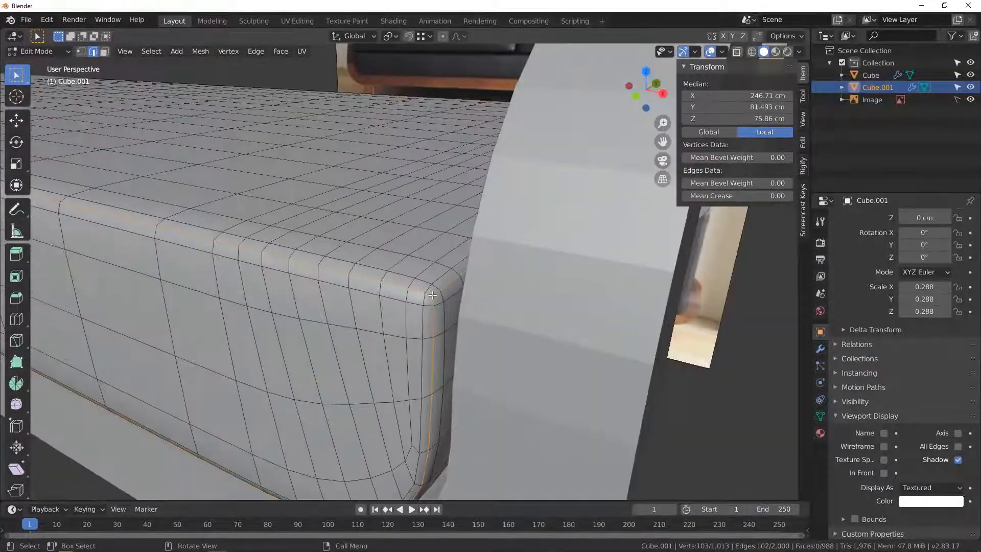
Set the viewport's Clip Start to 0.1 cm for close-up viewing.
{"action": "mouse_move", "coordinate": [430, 296]}
{"action": "middle_mouse_down", "text": "ctrl"}
{"action": "mouse_move", "coordinate": [432, 264]}
{"action": "mouse_move", "coordinate": [436, 282]}
{"action": "middle_mouse_up", "text": "ctrl"}
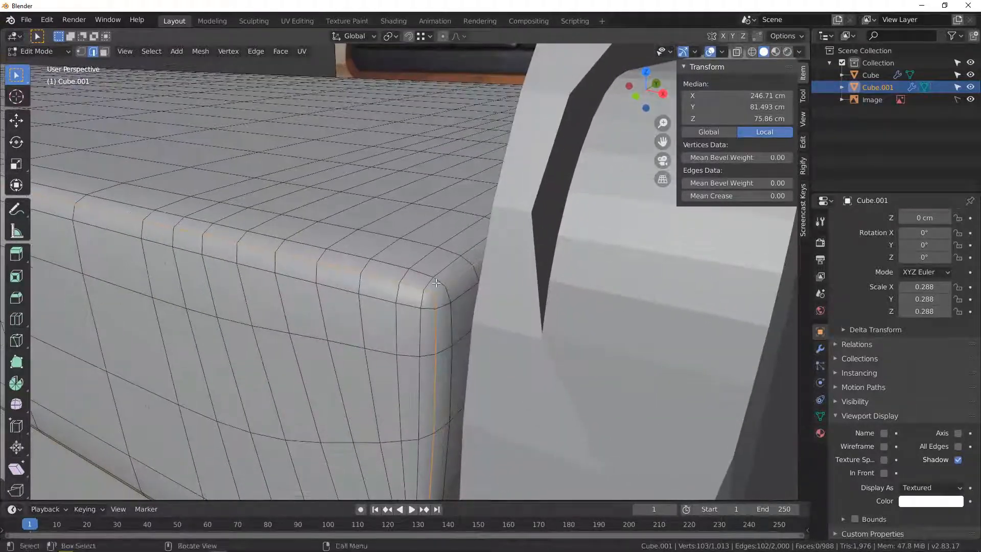
{"action": "left_click", "coordinate": [803, 121]}
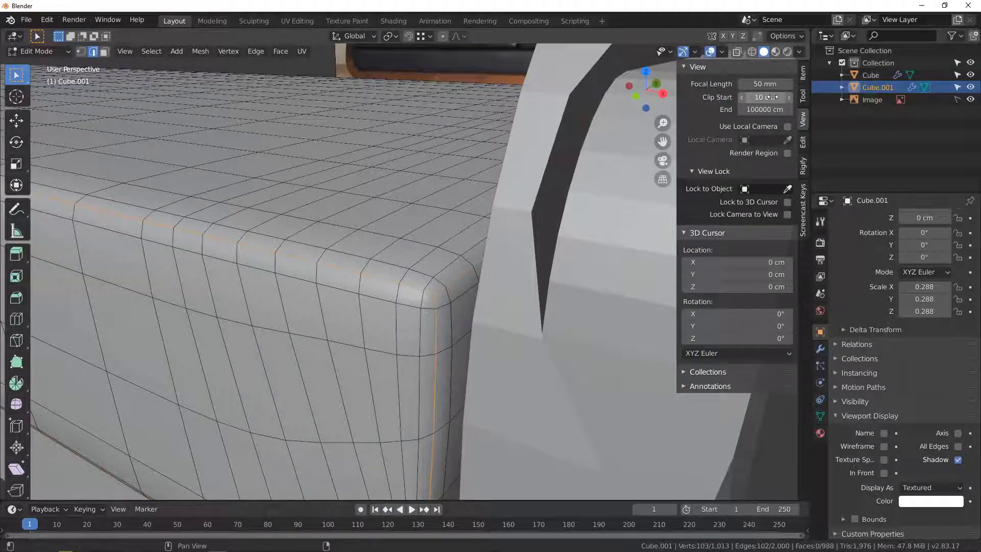
{"action": "left_click_drag", "start_coordinate": [772, 97], "coordinate": [757, 97]}
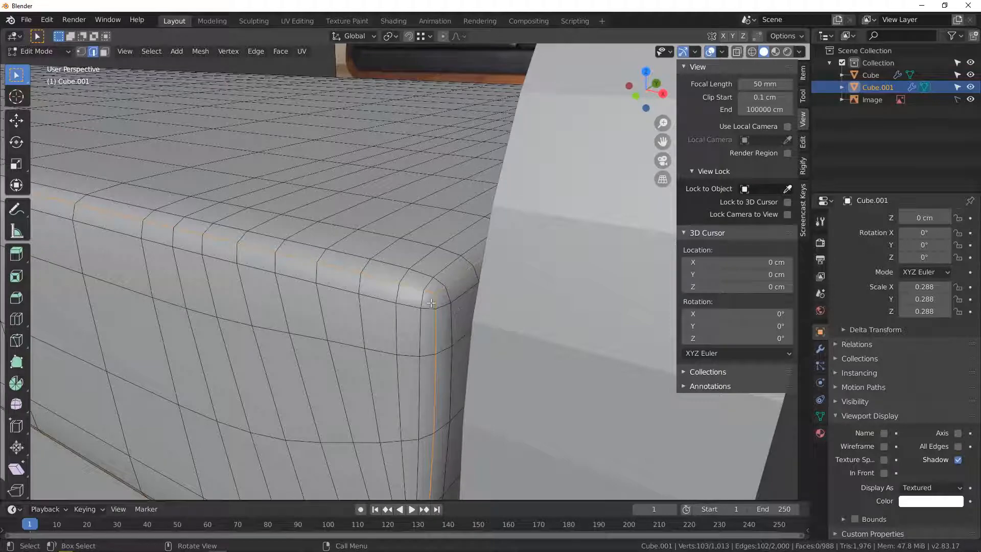
Bevel the selected edge loops with two segments to a width of about 0.15 cm, leaving Clamp Overlap off.
{"action": "mouse_move", "coordinate": [433, 300]}
{"action": "middle_mouse_down", "text": "ctrl"}
{"action": "mouse_move", "coordinate": [430, 180]}
{"action": "mouse_move", "coordinate": [438, 240]}
{"action": "middle_mouse_up", "text": "ctrl"}
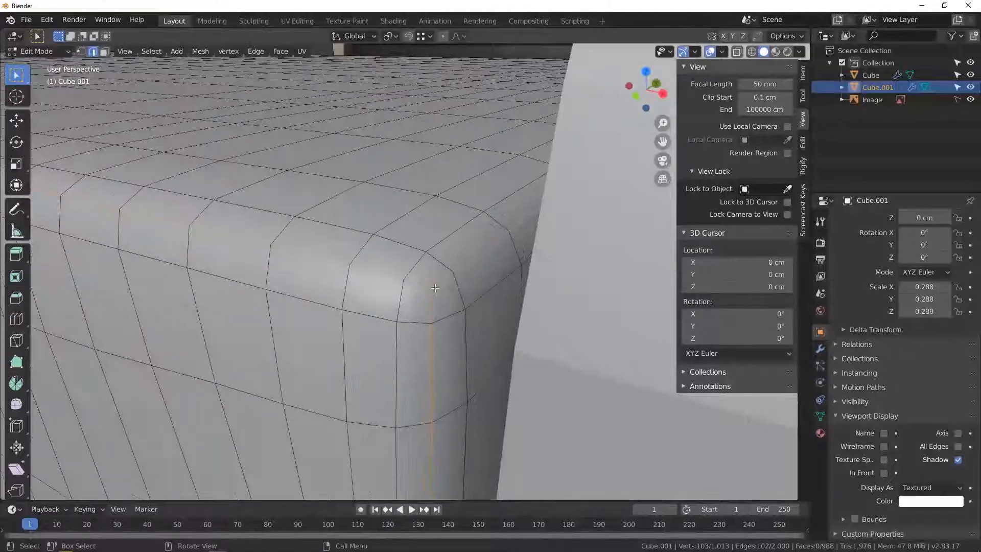
{"action": "key", "text": "ctrl+b"}
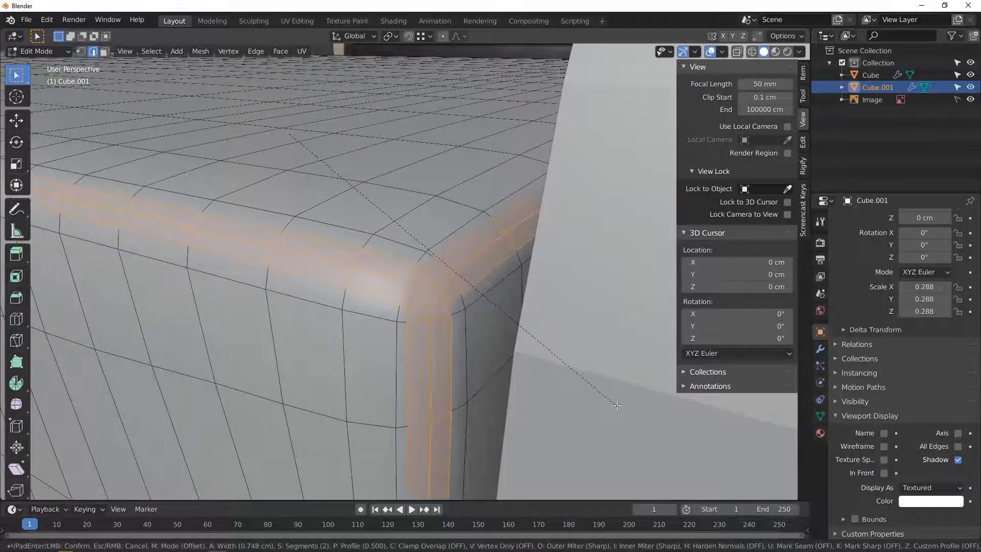
{"action": "key", "text": "c"}
{"action": "key", "text": "c"}
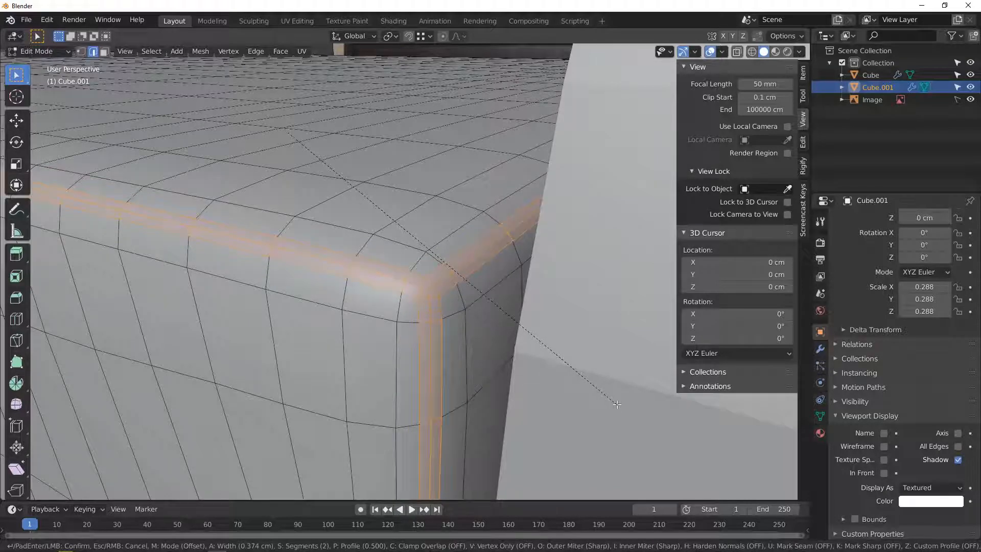
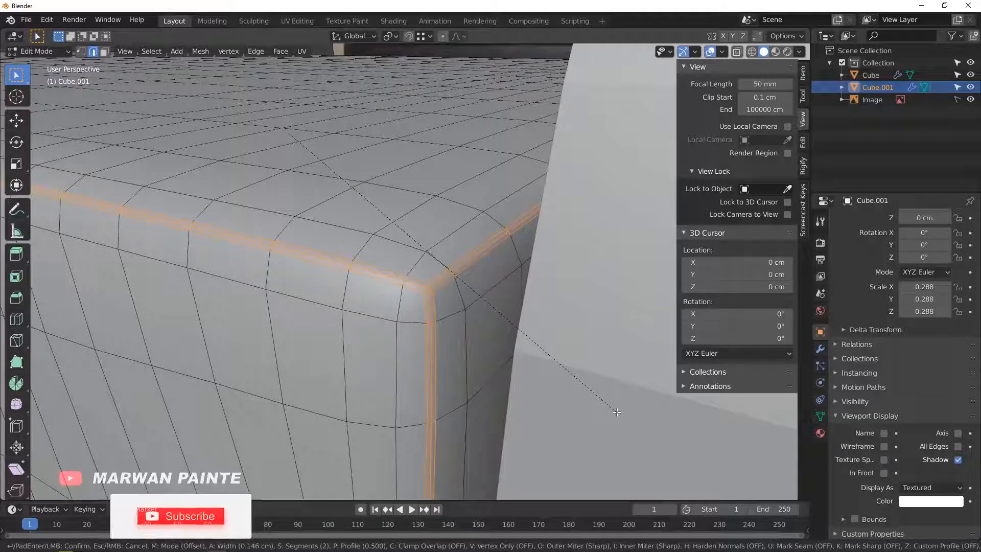
{"action": "left_click", "coordinate": [618, 413]}
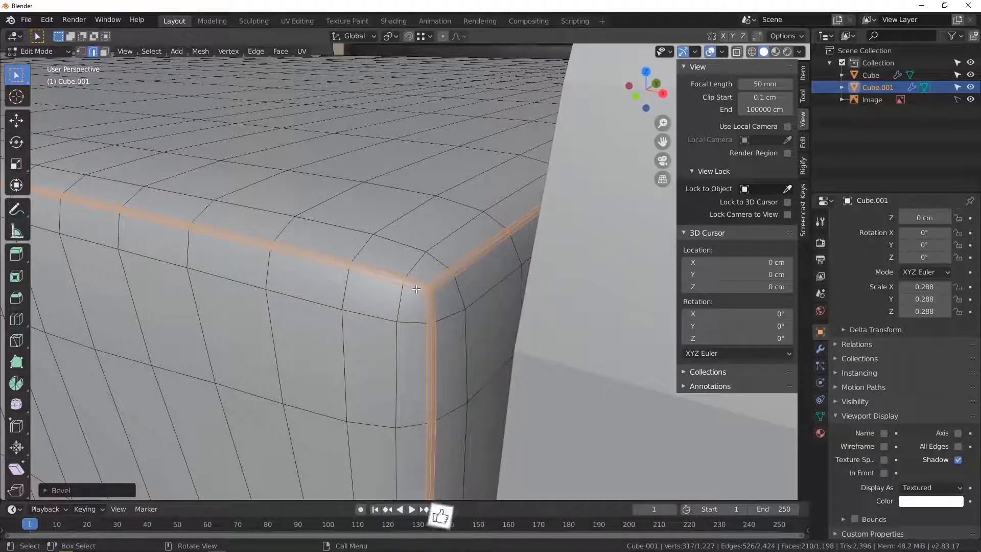
Reduce the selection to the bevel's centre loops and shrink them inward by about 0.0034 to form a seam groove.
{"action": "scroll", "coordinate": [412, 289], "scroll_direction": "up", "scroll_amount": 2}
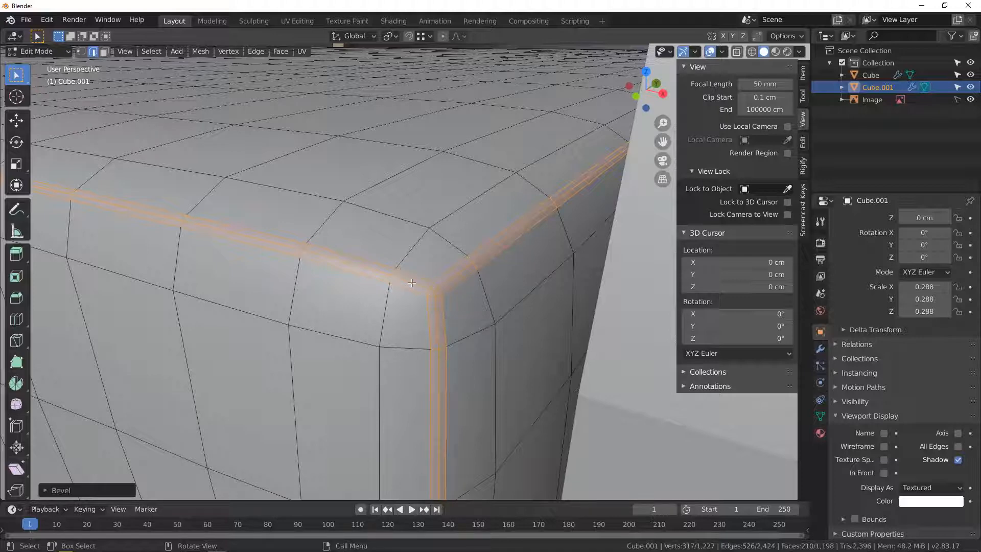
{"action": "key", "text": "ctrl+KP_Subtract"}
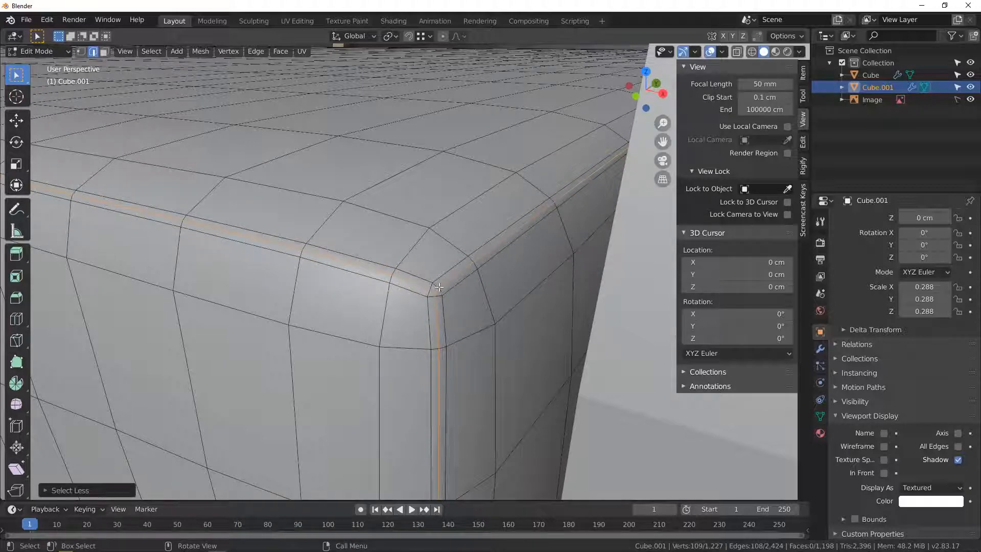
{"action": "scroll", "coordinate": [439, 287], "scroll_direction": "up", "scroll_amount": 2}
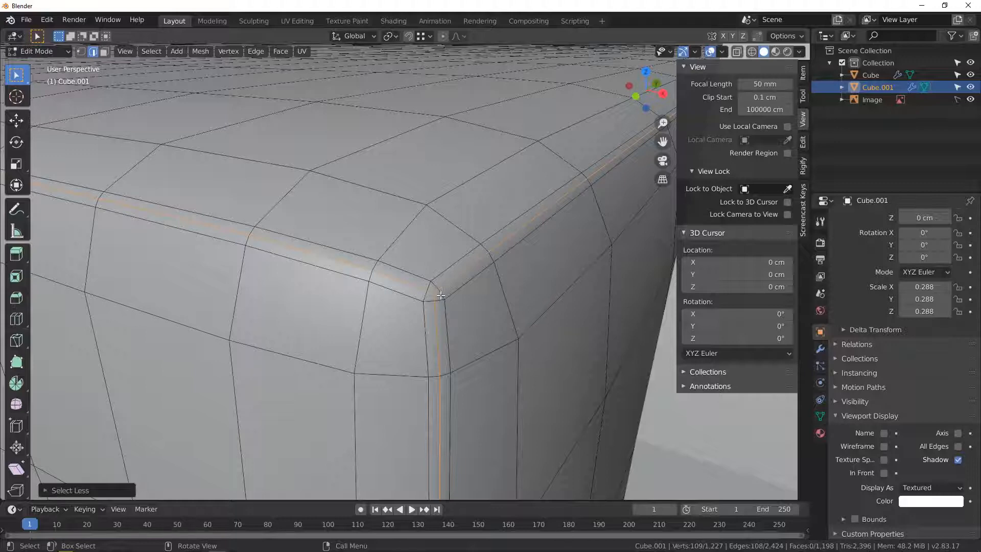
{"action": "scroll", "coordinate": [441, 297], "scroll_direction": "down", "scroll_amount": 2}
{"action": "scroll", "coordinate": [509, 338], "scroll_direction": "up", "scroll_amount": 2}
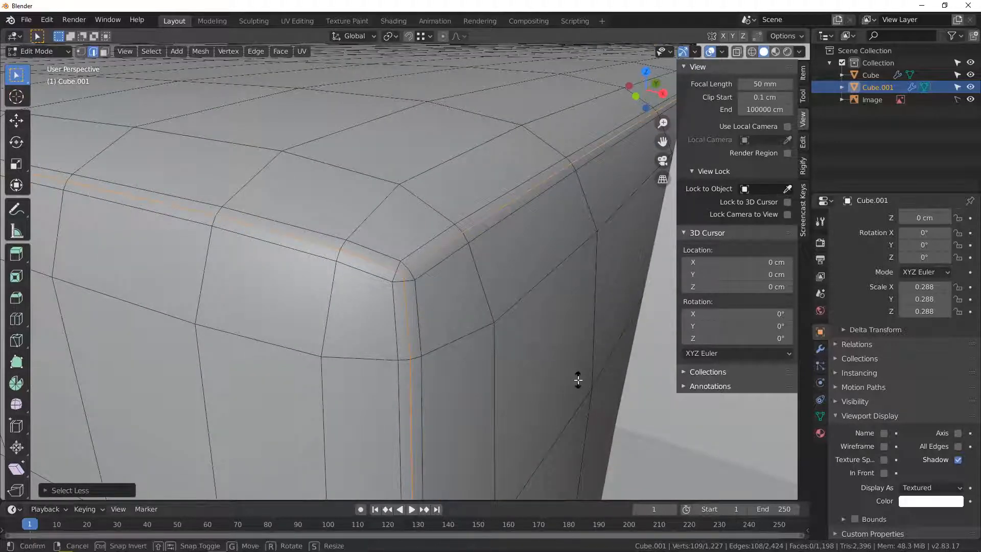
{"action": "key", "text": "alt+s"}
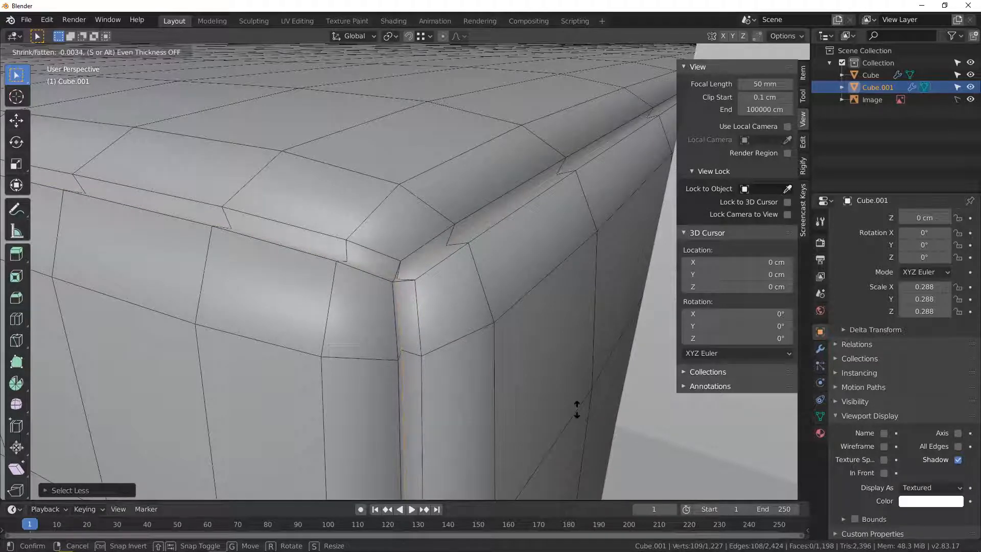
{"action": "left_click", "coordinate": [577, 409]}
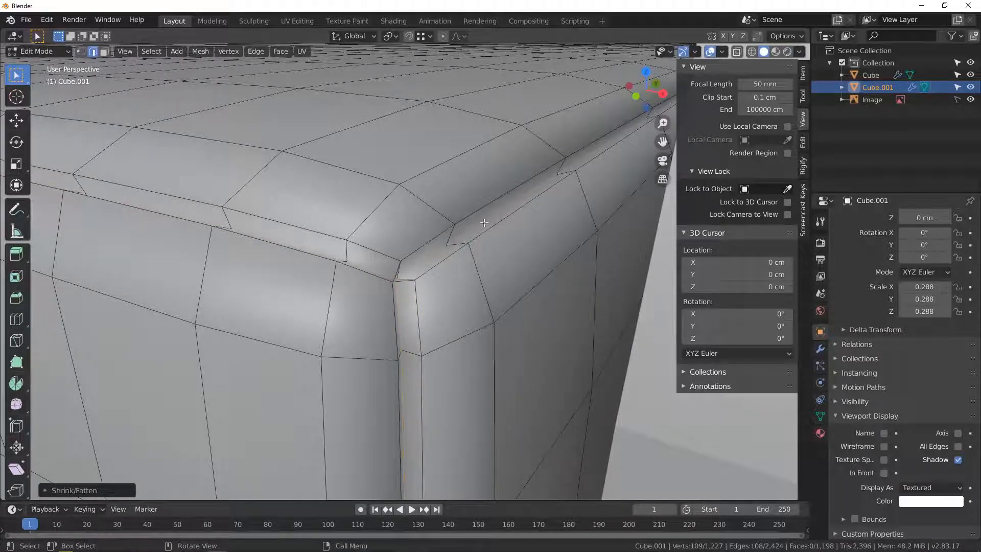
Expand the seam selection to the adjacent groove faces and convert it to their boundary edge loops.
{"action": "scroll", "coordinate": [490, 226], "scroll_direction": "down", "scroll_amount": 4}
{"action": "scroll", "coordinate": [428, 302], "scroll_direction": "up", "scroll_amount": 2}
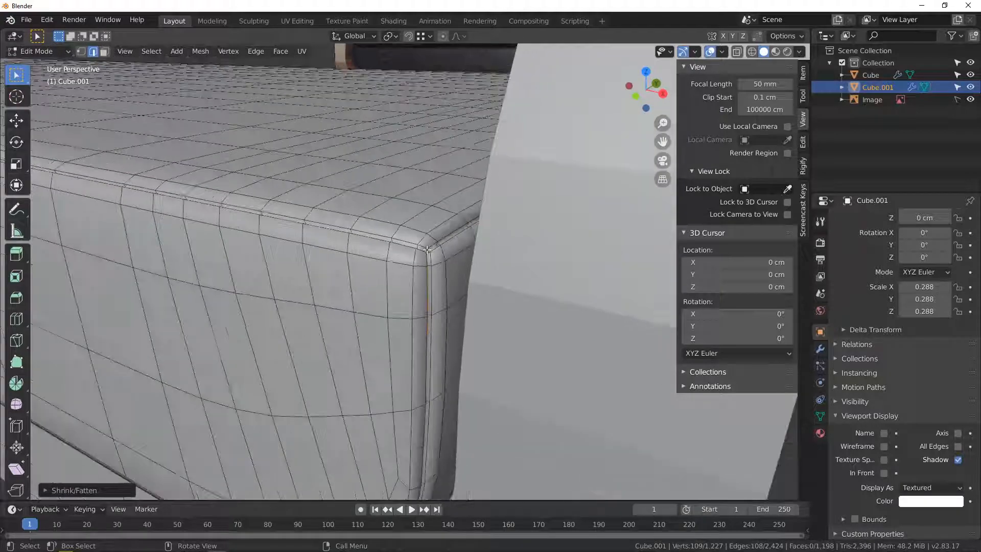
{"action": "scroll", "coordinate": [433, 251], "scroll_direction": "up", "scroll_amount": 3}
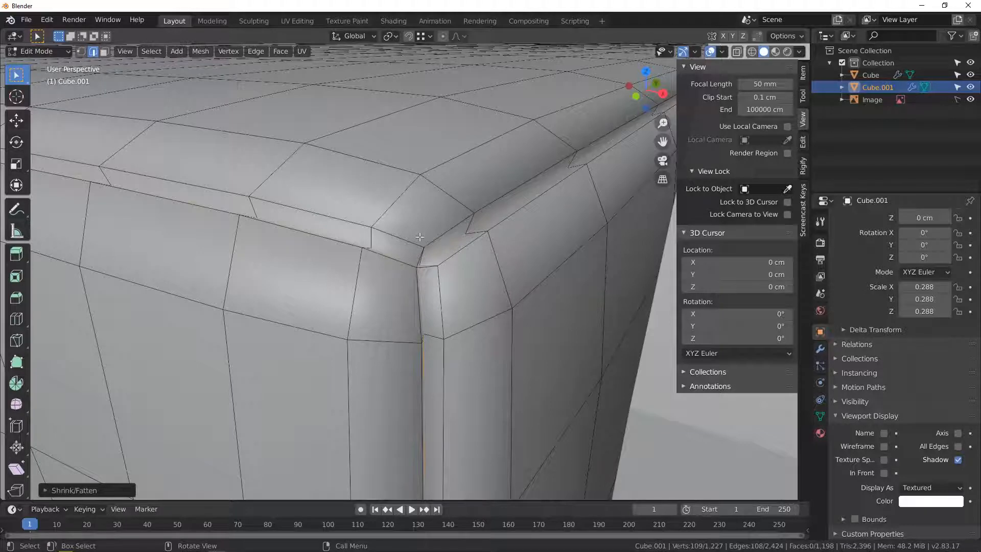
{"action": "key", "text": "ctrl+KP_Add"}
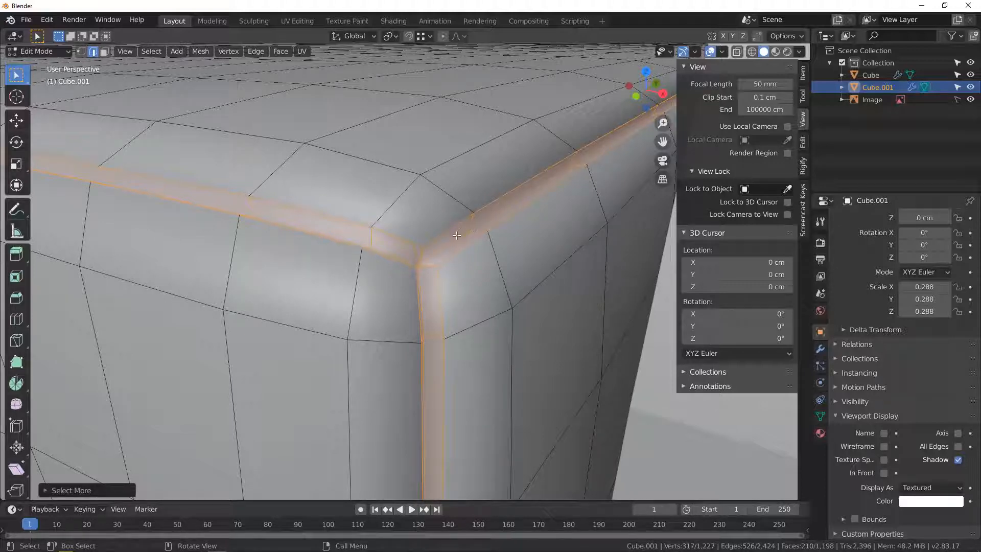
{"action": "left_click", "coordinate": [104, 51]}
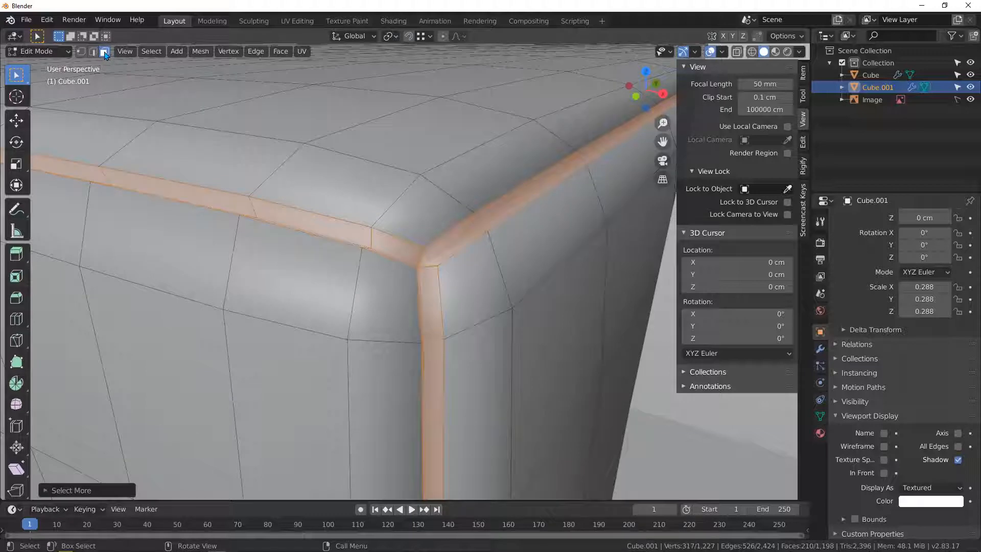
{"action": "left_click", "coordinate": [152, 52]}
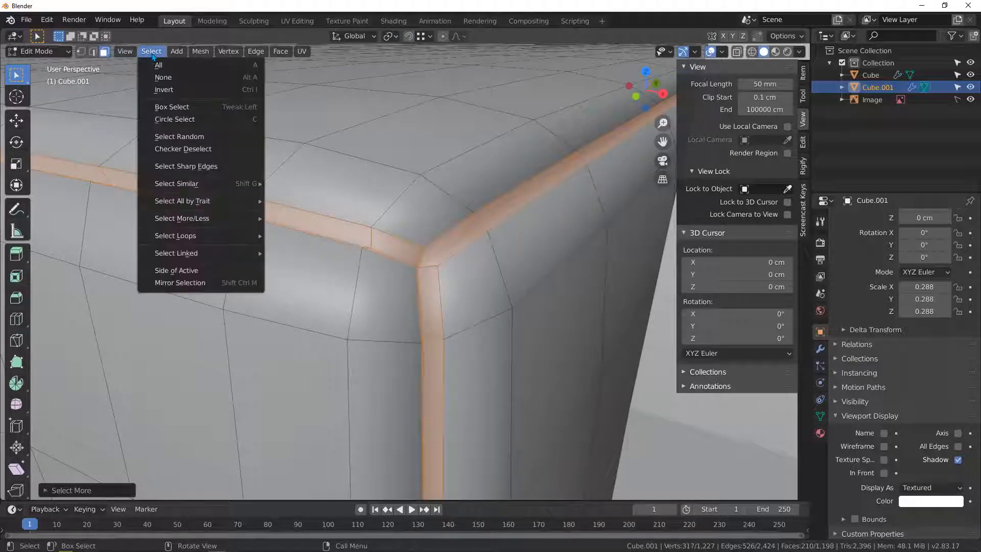
{"action": "mouse_move", "coordinate": [175, 238]}
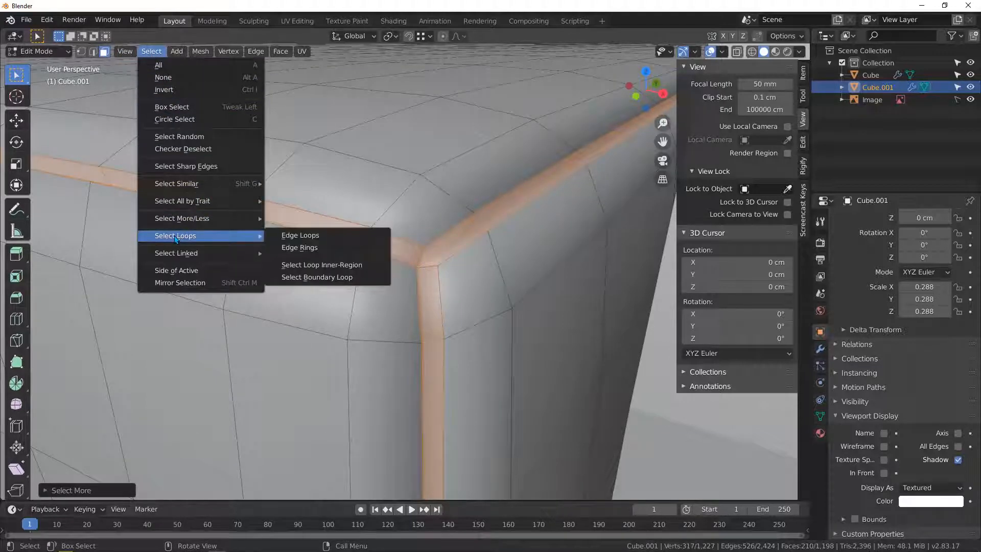
{"action": "left_click", "coordinate": [341, 282]}
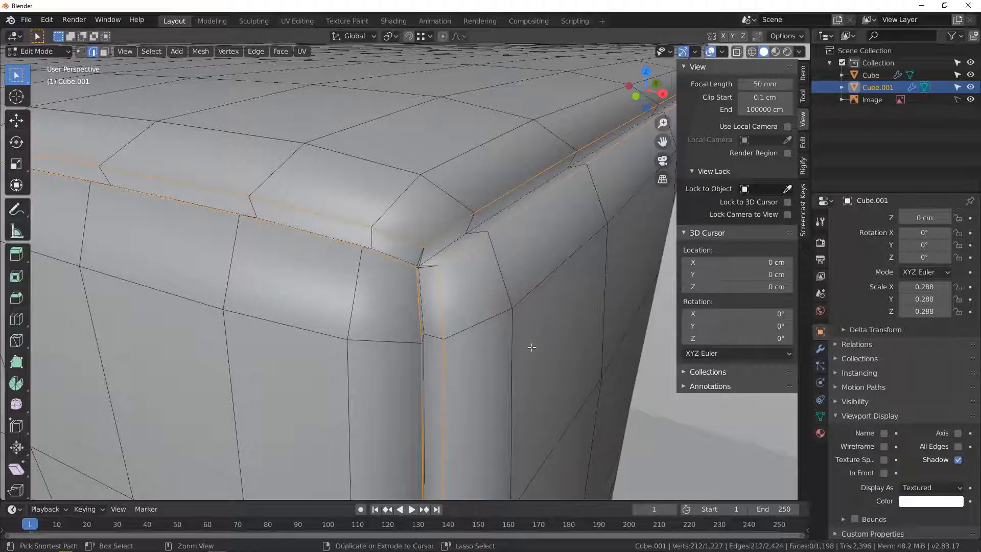
Bevel the groove's boundary loops with two segments to a width of about 0.13 cm and return to Object Mode.
{"action": "key", "text": "ctrl+b"}
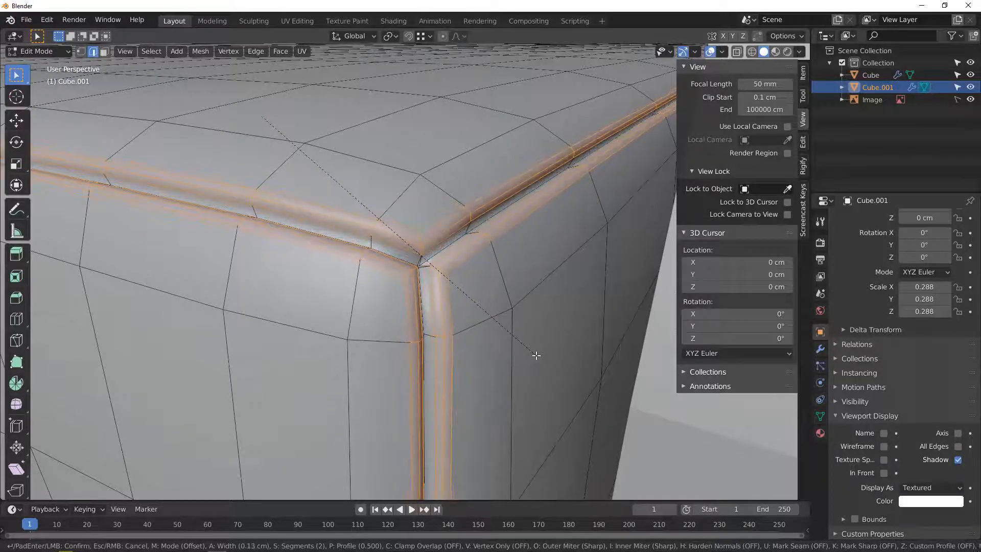
{"action": "left_click", "coordinate": [525, 344]}
{"action": "middle_click_drag", "start_coordinate": [524, 342], "coordinate": [481, 307]}
{"action": "scroll", "coordinate": [435, 276], "scroll_direction": "down", "scroll_amount": 9}
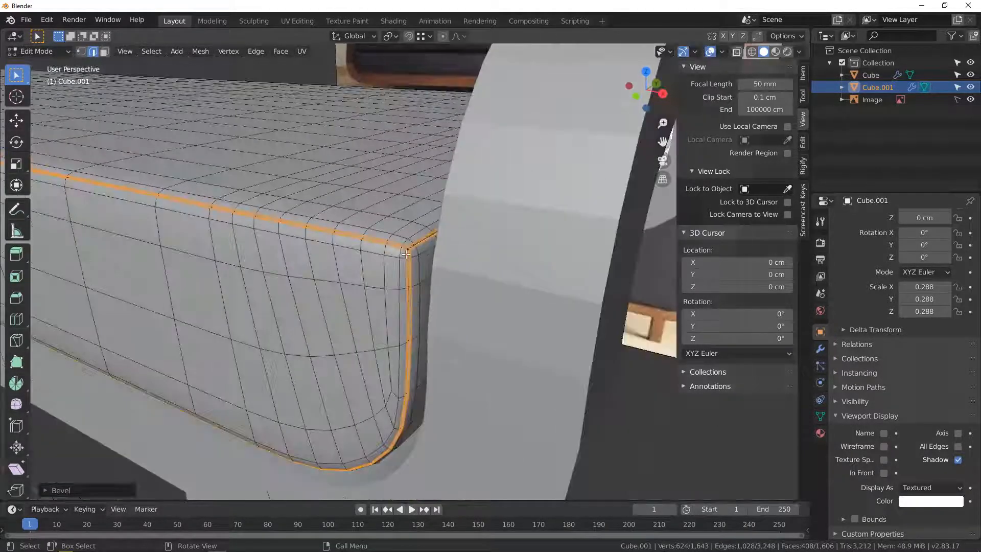
{"action": "key", "text": "Tab"}
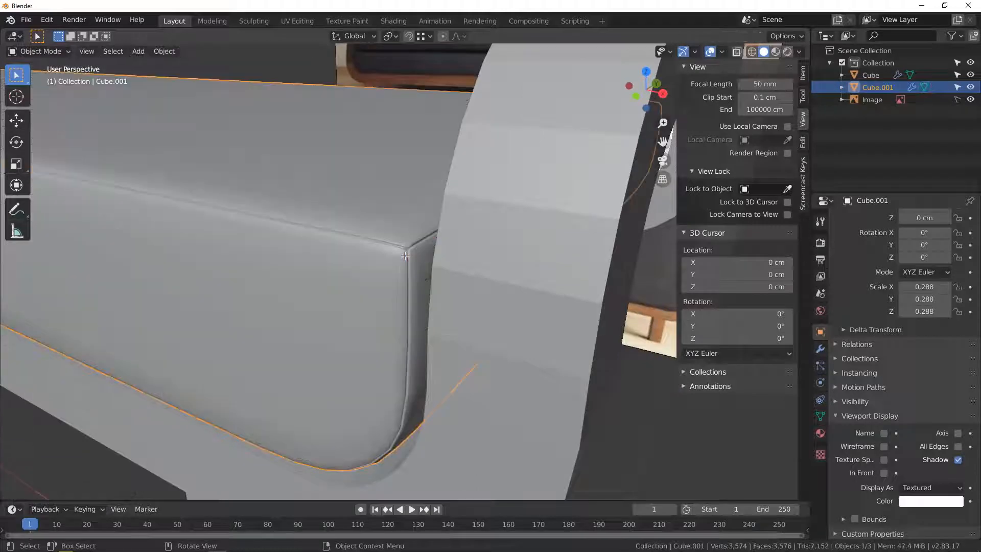
Examine the seam groove along the cushion base's front corner from near and far.
{"action": "scroll", "coordinate": [405, 256], "scroll_direction": "down", "scroll_amount": 7}
{"action": "scroll", "coordinate": [404, 270], "scroll_direction": "up", "scroll_amount": 6}
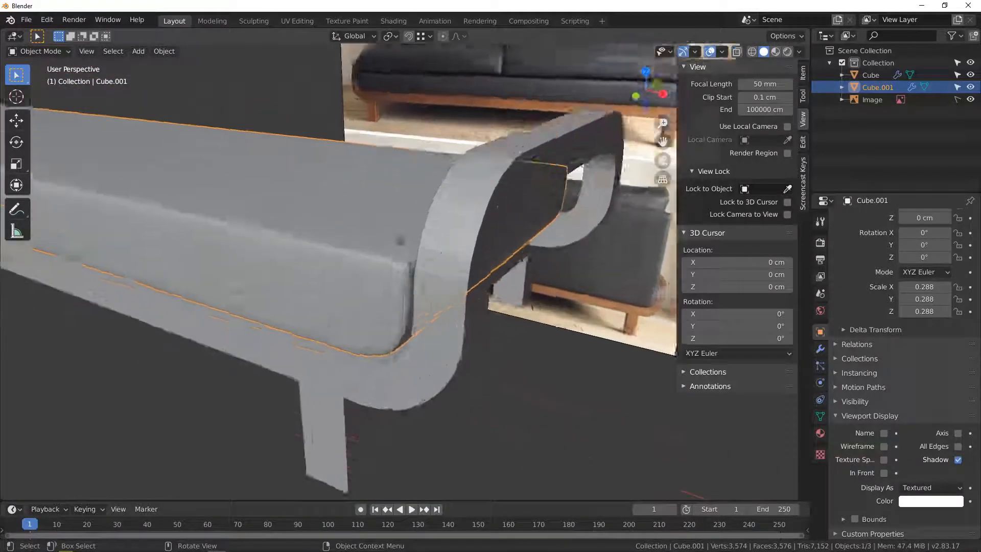
{"action": "scroll", "coordinate": [405, 275], "scroll_direction": "up", "scroll_amount": 2}
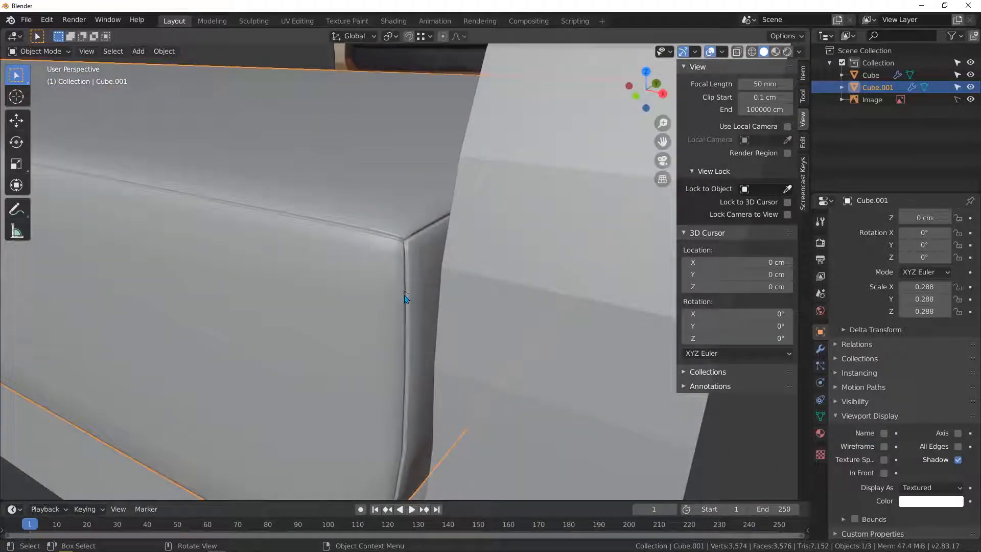
{"action": "scroll", "coordinate": [402, 275], "scroll_direction": "down", "scroll_amount": 4}
{"action": "scroll", "coordinate": [407, 252], "scroll_direction": "up", "scroll_amount": 5}
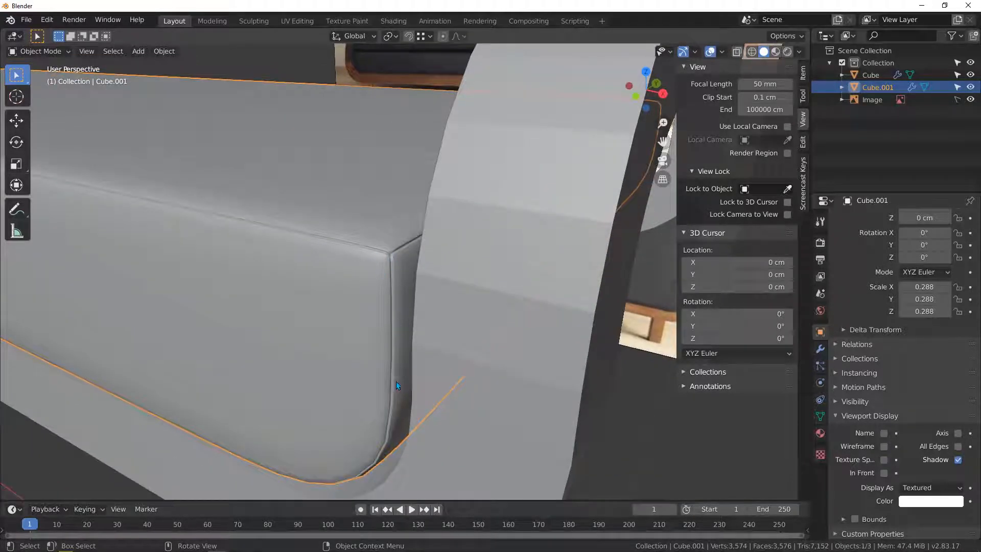
{"action": "scroll", "coordinate": [392, 286], "scroll_direction": "down", "scroll_amount": 6}
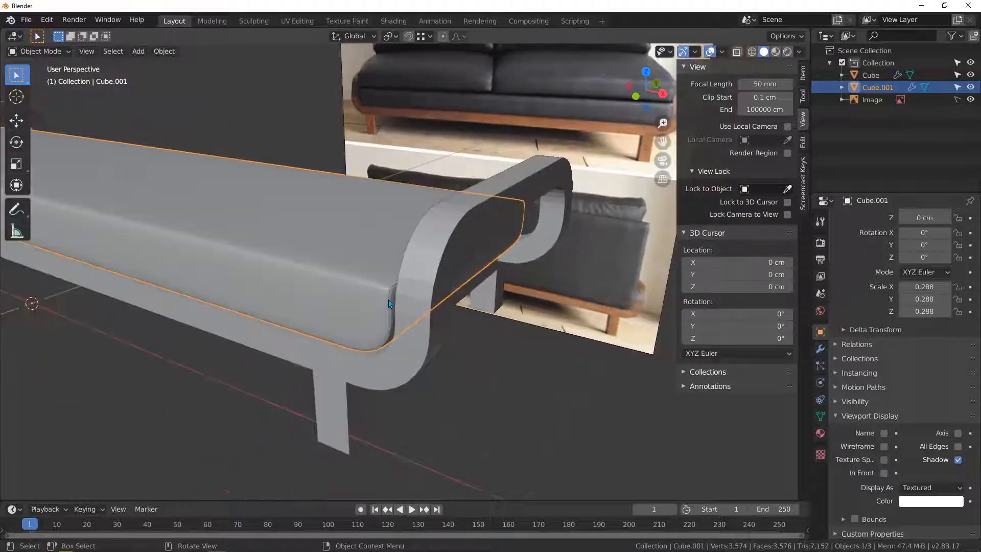
{"action": "scroll", "coordinate": [435, 324], "scroll_direction": "up", "scroll_amount": 1}
{"action": "scroll", "coordinate": [435, 323], "scroll_direction": "up", "scroll_amount": 5}
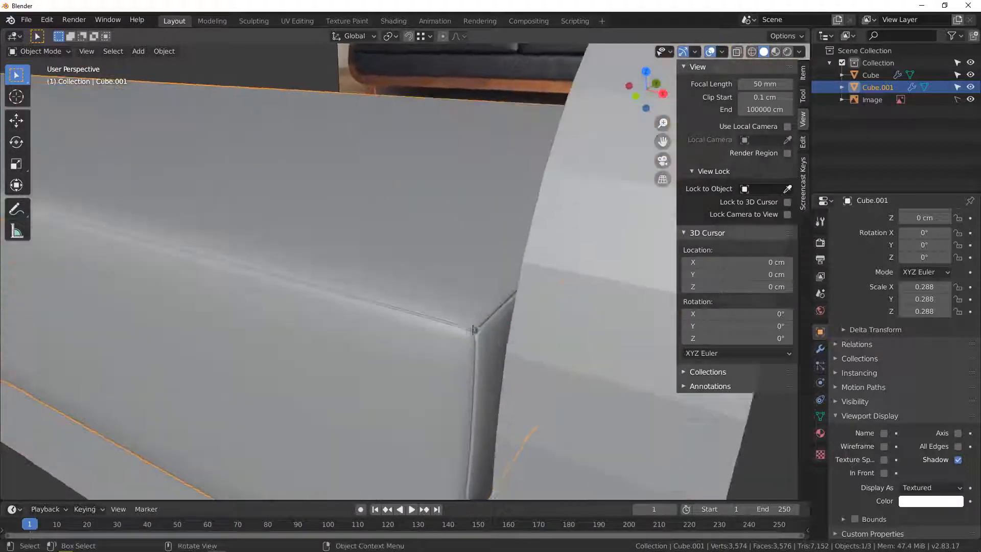
{"action": "scroll", "coordinate": [460, 321], "scroll_direction": "down", "scroll_amount": 7}
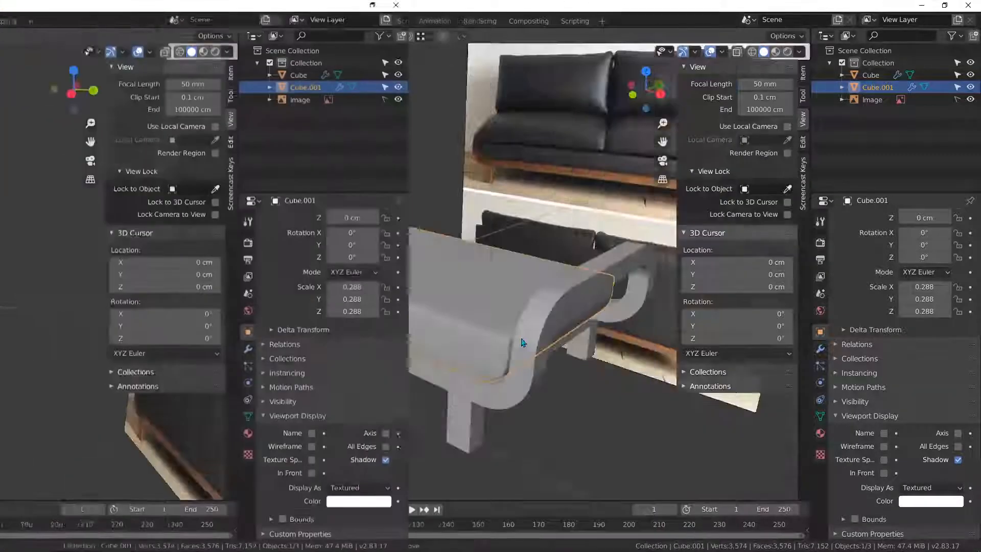
{"action": "scroll", "coordinate": [496, 344], "scroll_direction": "up", "scroll_amount": 3}
{"action": "scroll", "coordinate": [495, 344], "scroll_direction": "up", "scroll_amount": 3}
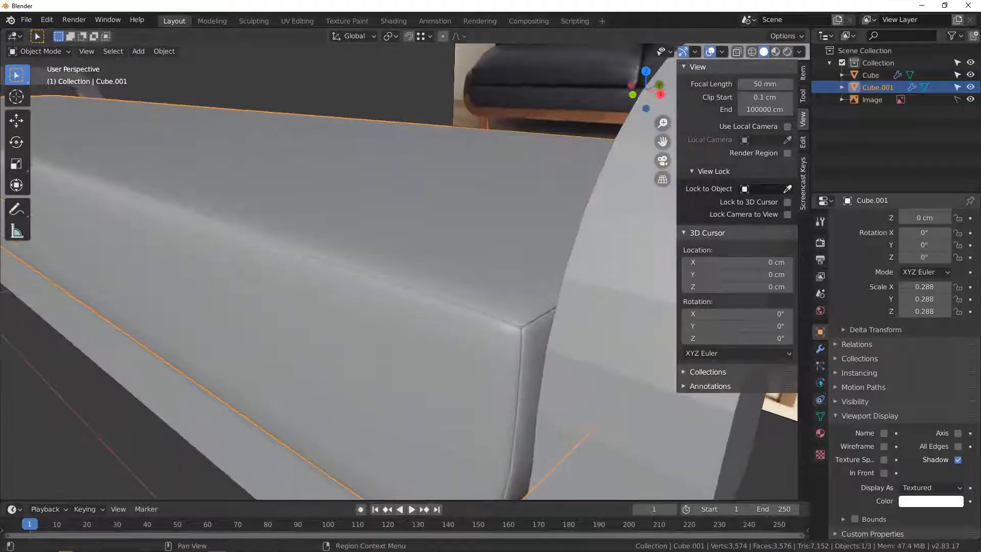
Add a Subdivision Surface modifier to the cushion base and check the smoothed corner.
{"action": "left_click", "coordinate": [820, 349]}
{"action": "left_click", "coordinate": [869, 219]}
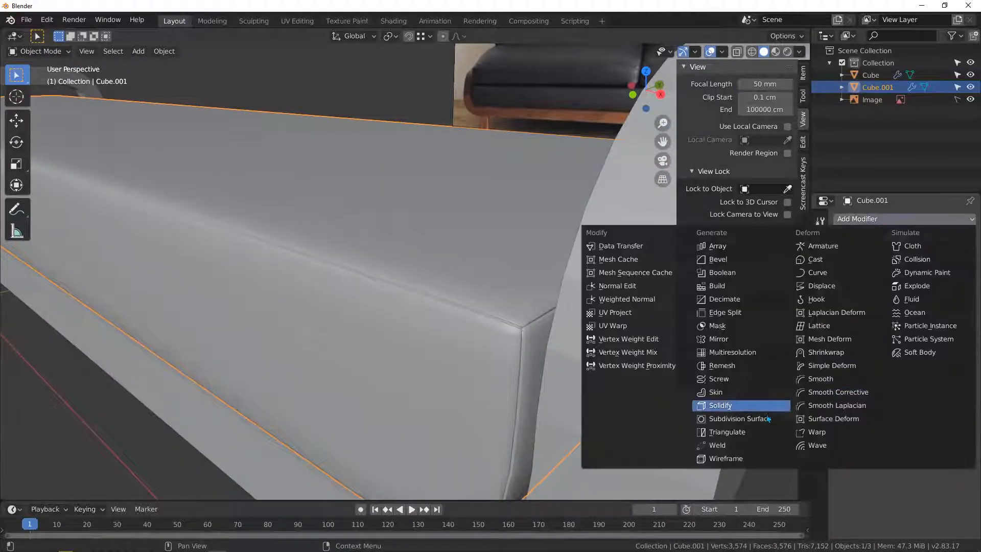
{"action": "left_click", "coordinate": [740, 418]}
{"action": "scroll", "coordinate": [399, 333], "scroll_direction": "down", "scroll_amount": 1}
{"action": "scroll", "coordinate": [399, 333], "scroll_direction": "down", "scroll_amount": 4}
{"action": "middle_click_drag", "start_coordinate": [400, 333], "coordinate": [366, 307]}
{"action": "scroll", "coordinate": [366, 307], "scroll_direction": "up", "scroll_amount": 2}
{"action": "scroll", "coordinate": [428, 298], "scroll_direction": "up", "scroll_amount": 3}
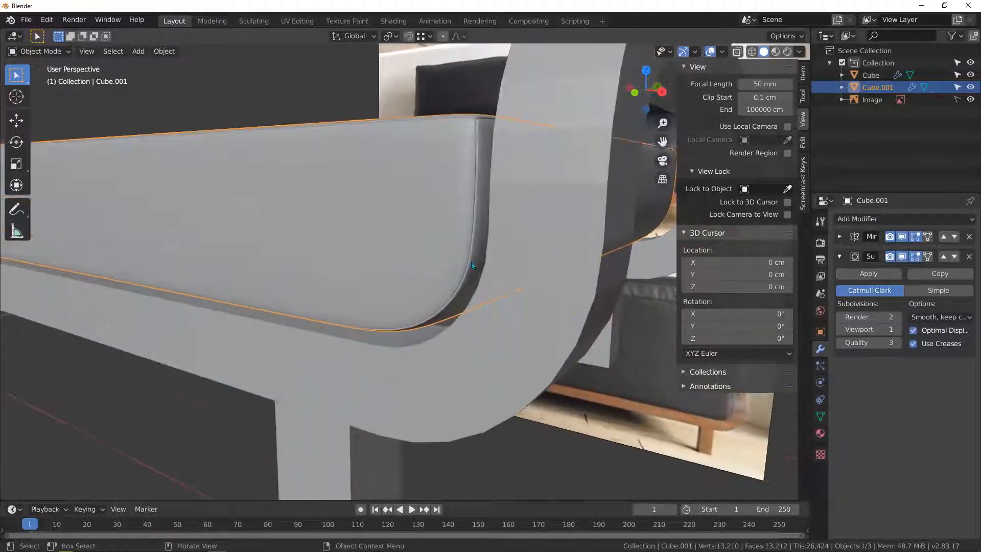
{"action": "scroll", "coordinate": [471, 255], "scroll_direction": "down", "scroll_amount": 2}
{"action": "middle_click_drag", "start_coordinate": [469, 266], "coordinate": [491, 265]}
{"action": "scroll", "coordinate": [490, 266], "scroll_direction": "up", "scroll_amount": 5}
In front view, lower the cushion base about 0.63 cm along Z onto the frame and compare it with the reference in wireframe.
{"action": "scroll", "coordinate": [460, 258], "scroll_direction": "down", "scroll_amount": 4}
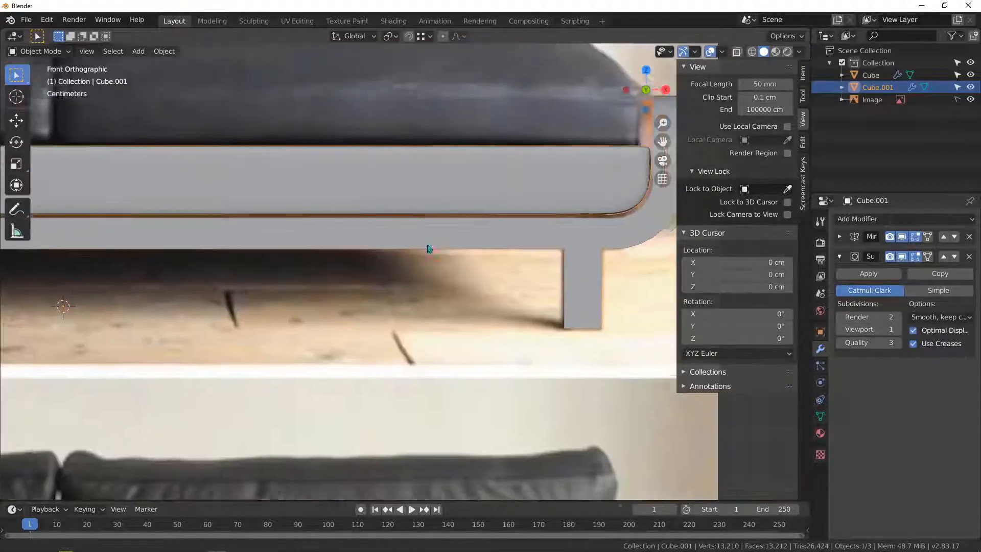
{"action": "scroll", "coordinate": [427, 250], "scroll_direction": "up", "scroll_amount": 4}
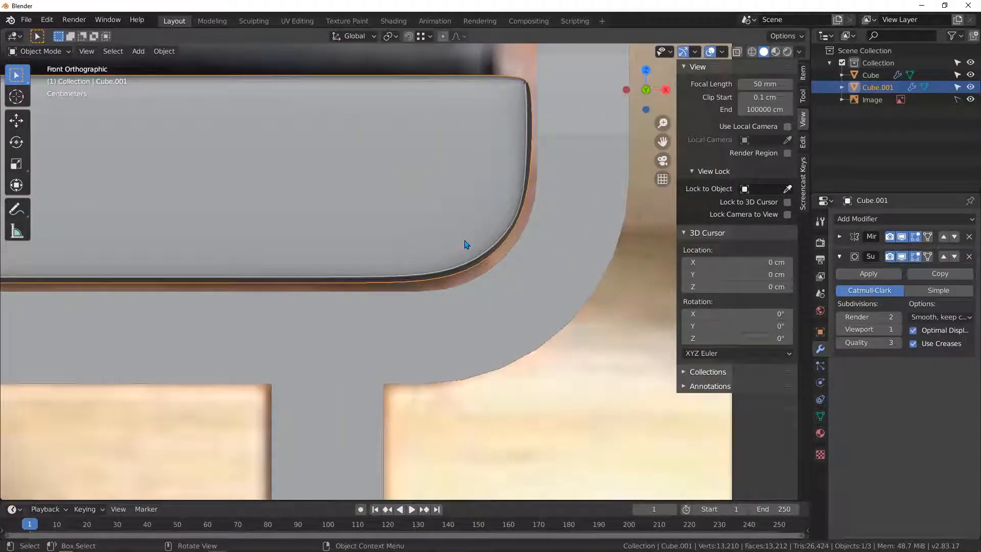
{"action": "key", "text": "g"}
{"action": "key", "text": "z"}
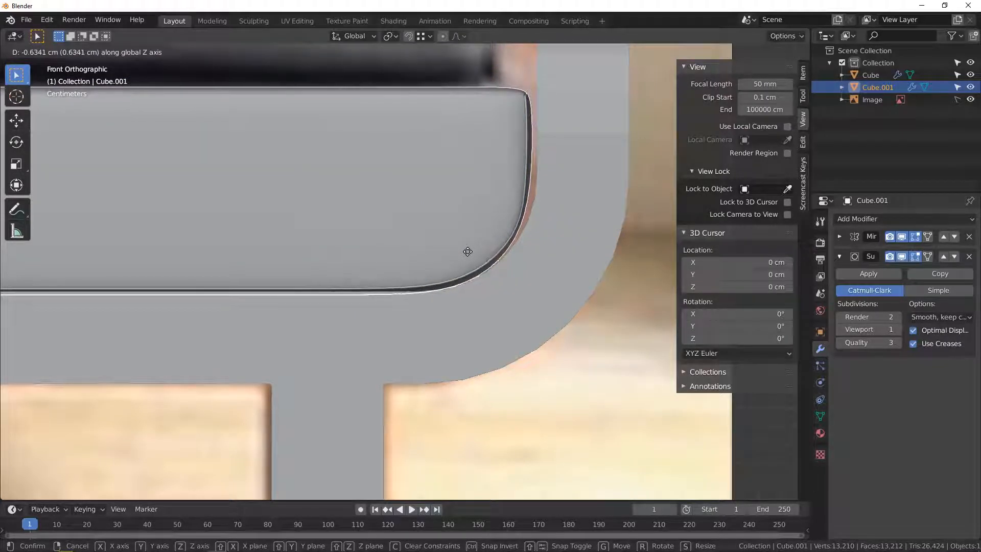
{"action": "left_click", "coordinate": [467, 252]}
{"action": "scroll", "coordinate": [458, 235], "scroll_direction": "down", "scroll_amount": 4}
{"action": "key", "text": "z"}
{"action": "left_click", "coordinate": [421, 233]}
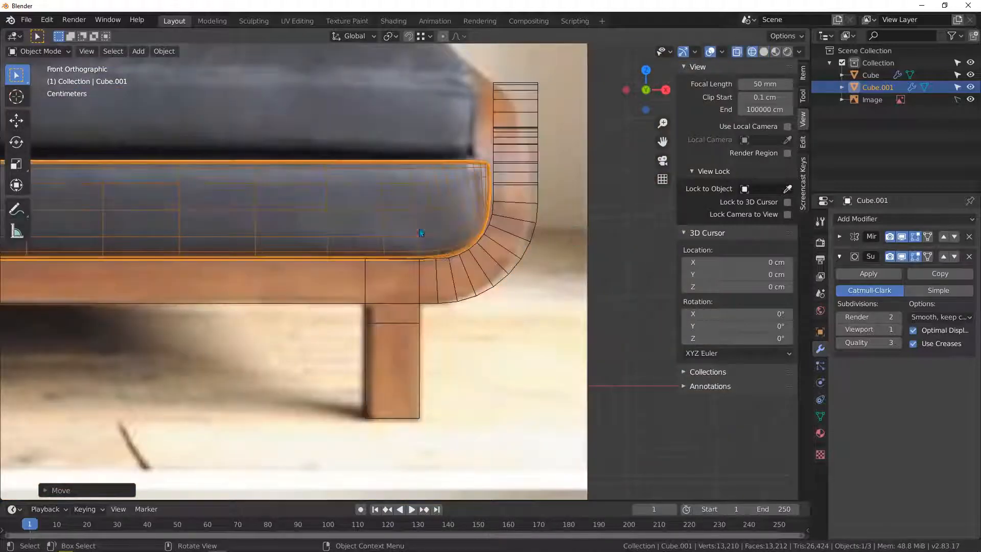
{"action": "key", "text": "z"}
{"action": "left_click", "coordinate": [556, 231]}
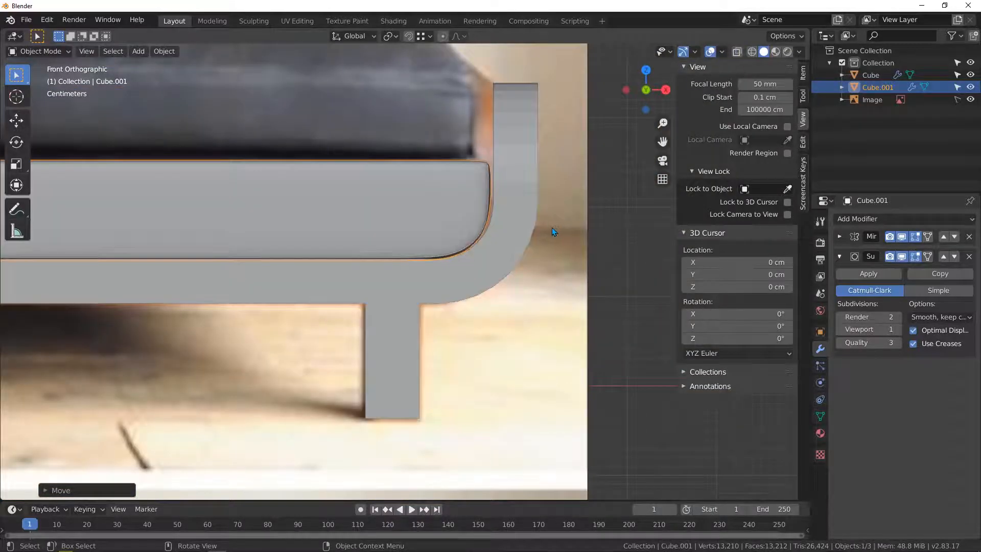
Move the rounded end section of the cushion base about 0.25 cm outward along X to meet the armrest frame.
{"action": "key", "text": "Tab"}
{"action": "key", "text": "z"}
{"action": "left_click", "coordinate": [460, 225]}
{"action": "key", "text": "b"}
{"action": "left_click_drag", "start_coordinate": [350, 125], "coordinate": [609, 328]}
{"action": "scroll", "coordinate": [486, 219], "scroll_direction": "up", "scroll_amount": 4}
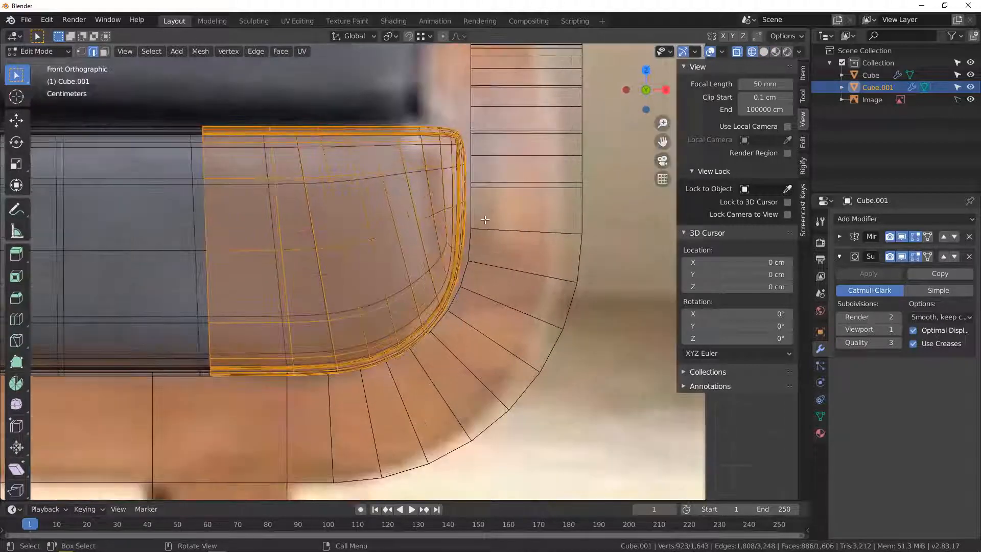
{"action": "key", "text": "g"}
{"action": "key", "text": "x"}
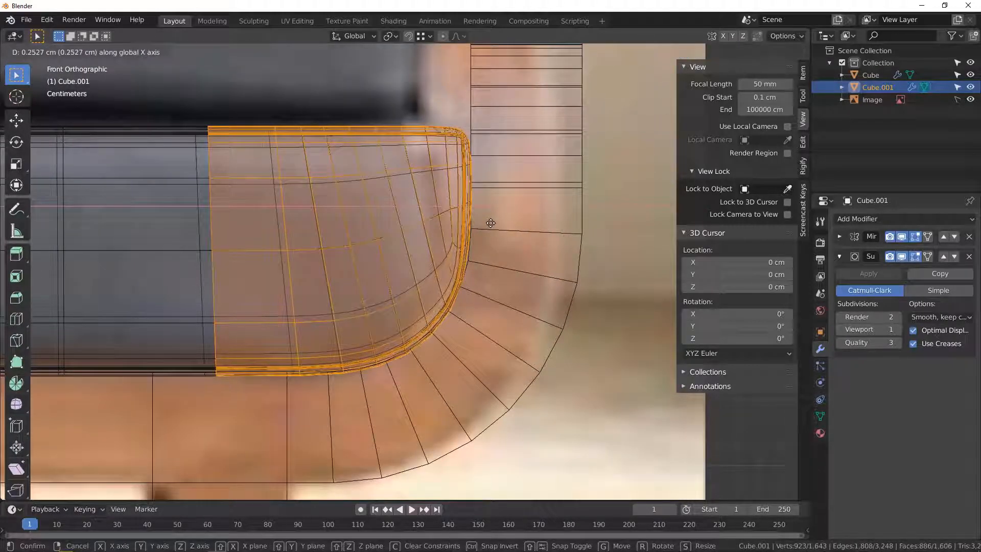
{"action": "left_click", "coordinate": [491, 223]}
{"action": "scroll", "coordinate": [471, 239], "scroll_direction": "down", "scroll_amount": 6}
{"action": "key", "text": "shift+z"}
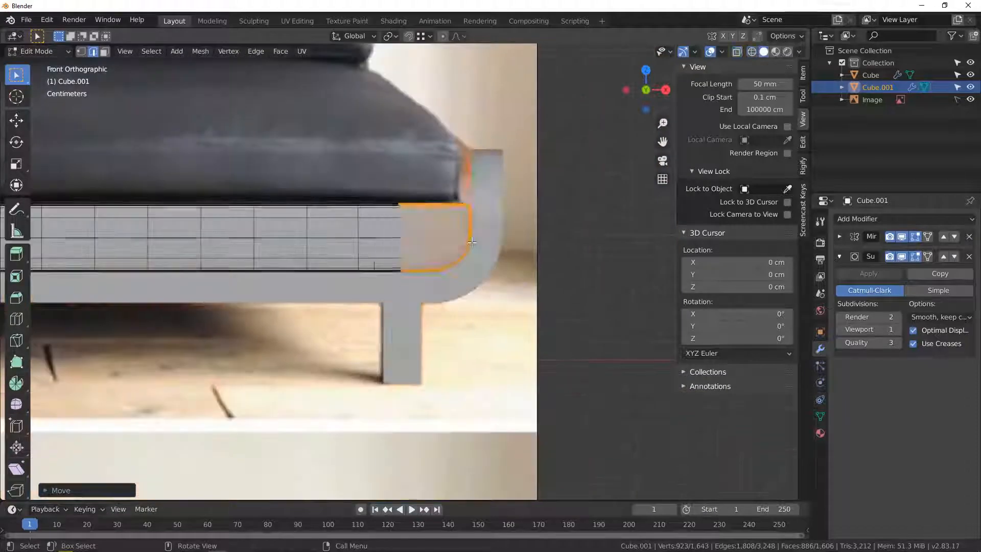
{"action": "key", "text": "Tab"}
{"action": "scroll", "coordinate": [462, 246], "scroll_direction": "down", "scroll_amount": 1}
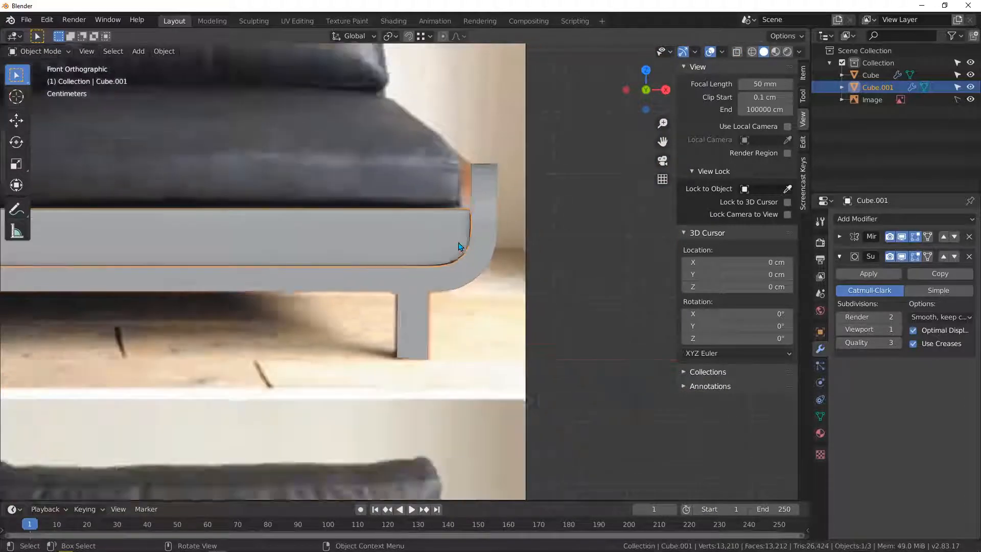
{"action": "middle_click_drag", "start_coordinate": [461, 247], "coordinate": [469, 292]}
{"action": "scroll", "coordinate": [377, 327], "scroll_direction": "up", "scroll_amount": 2}
{"action": "scroll", "coordinate": [462, 293], "scroll_direction": "down", "scroll_amount": 4}
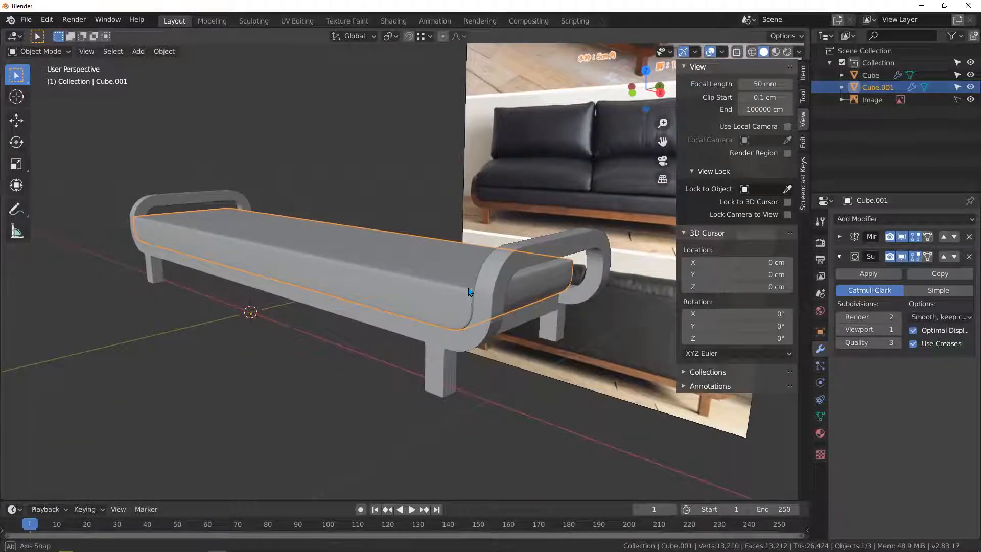